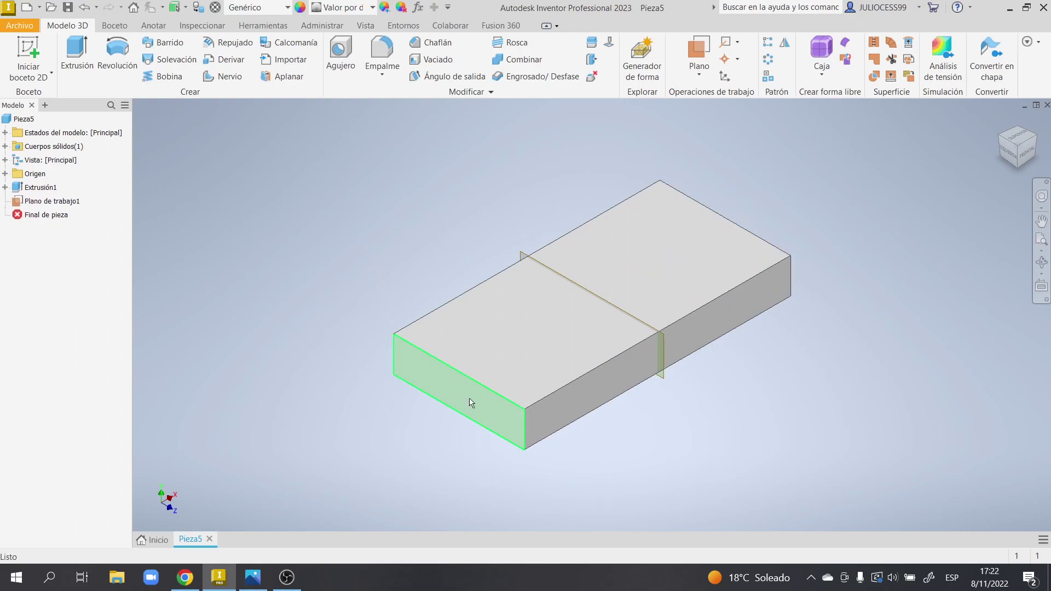
Step: Start a new 2D sketch on the work plane midway along the block
click(1002, 122)
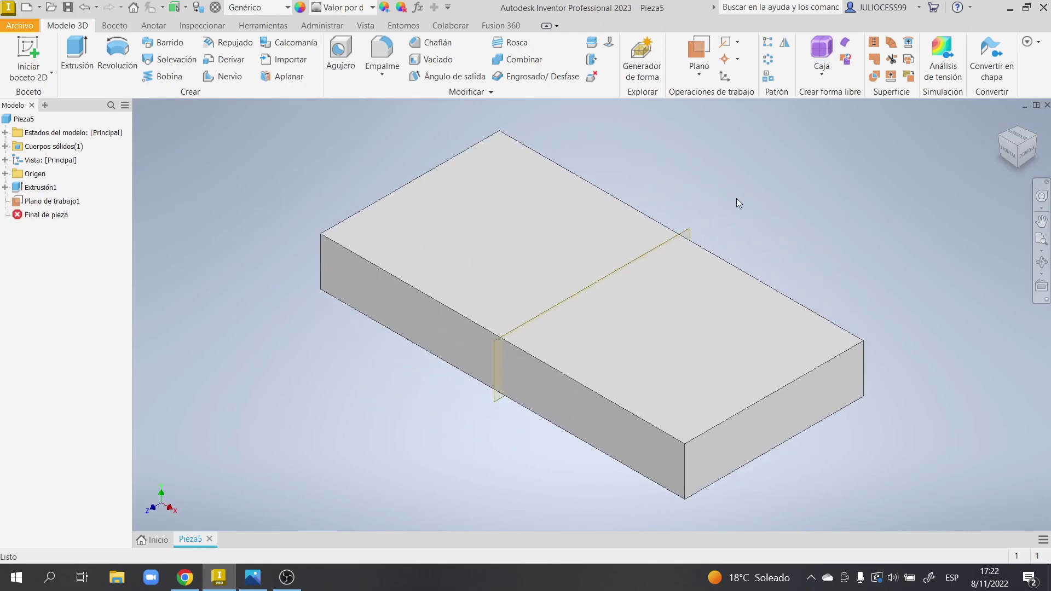
click(693, 237)
click(705, 226)
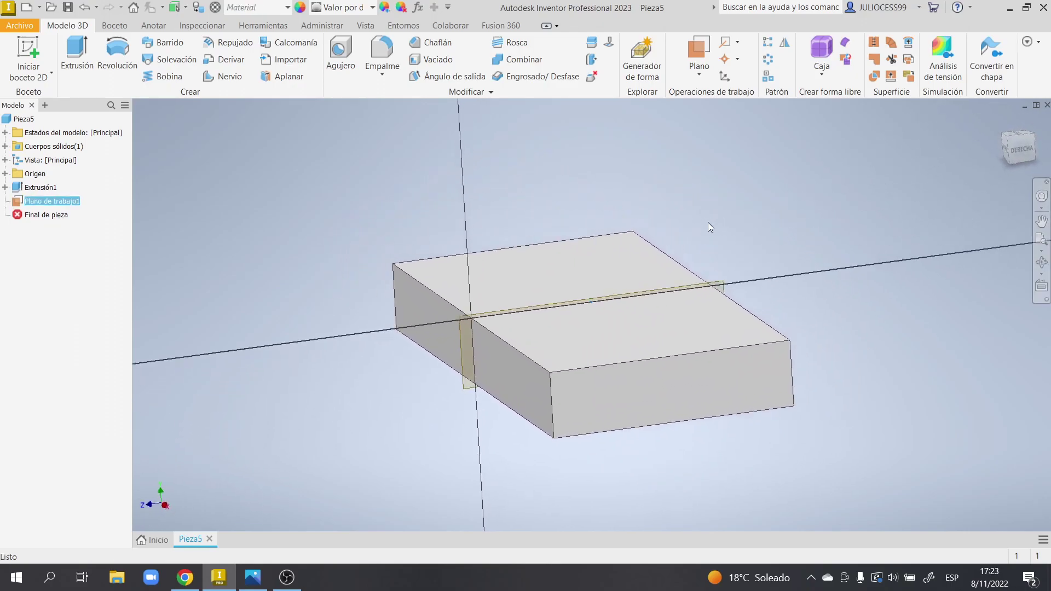
drag(733, 313, 778, 157)
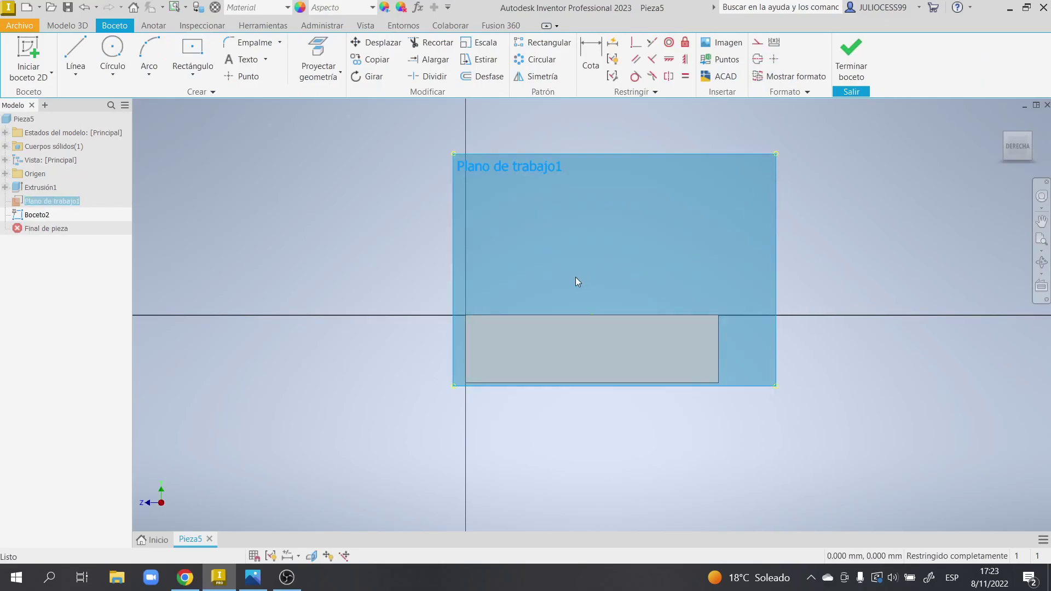
click(403, 317)
scroll(581, 281, up, 3)
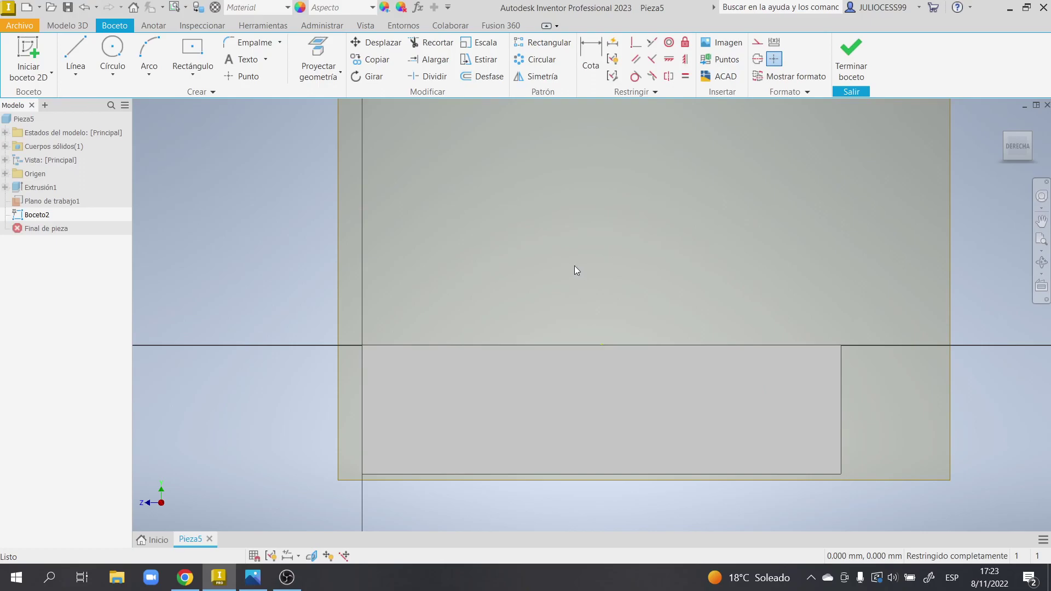
Step: Draw a 5 mm line inward along the block's top edge from the rear corner, following the Dedo localizador drawing
click(76, 54)
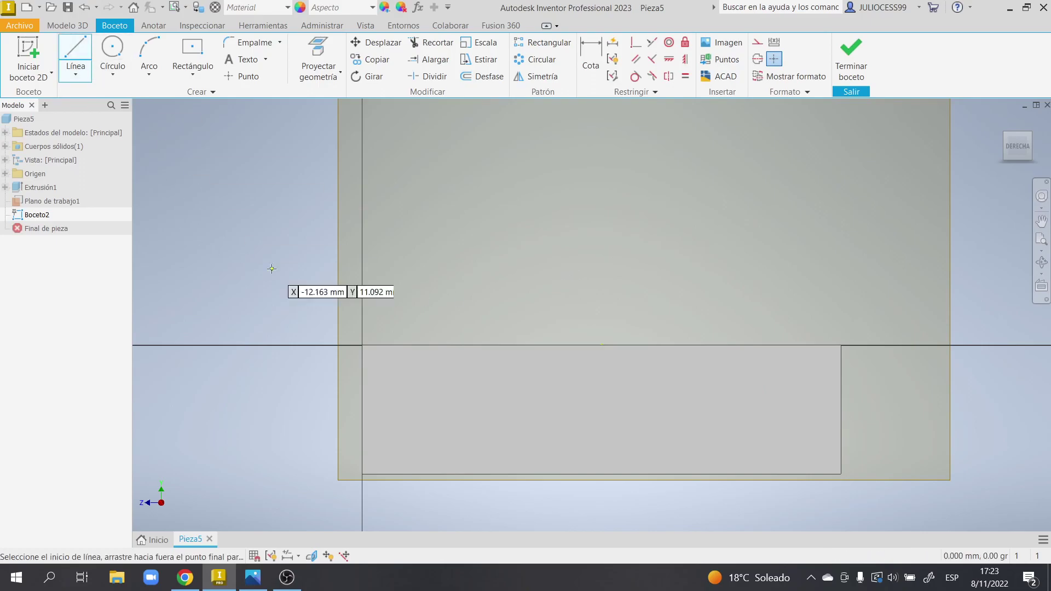
click(253, 577)
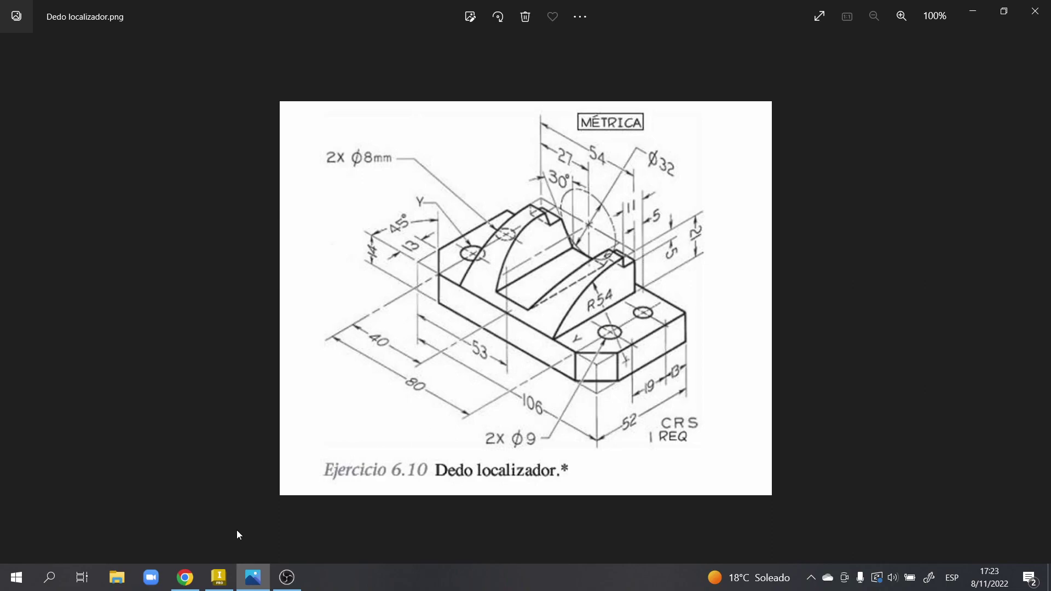
click(227, 573)
click(841, 345)
text(5)
key(Return)
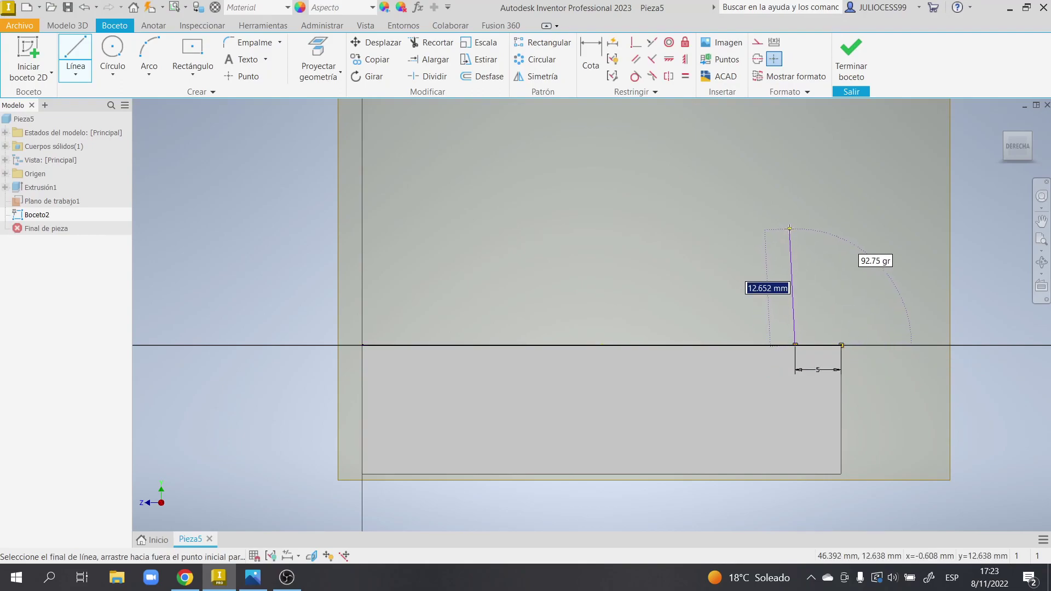
click(263, 582)
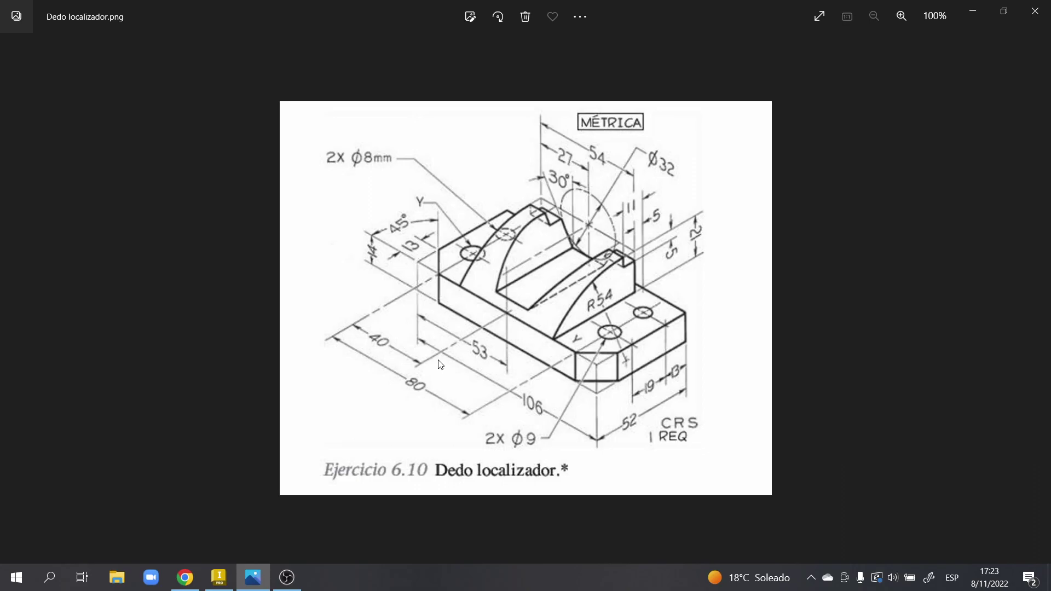
click(219, 577)
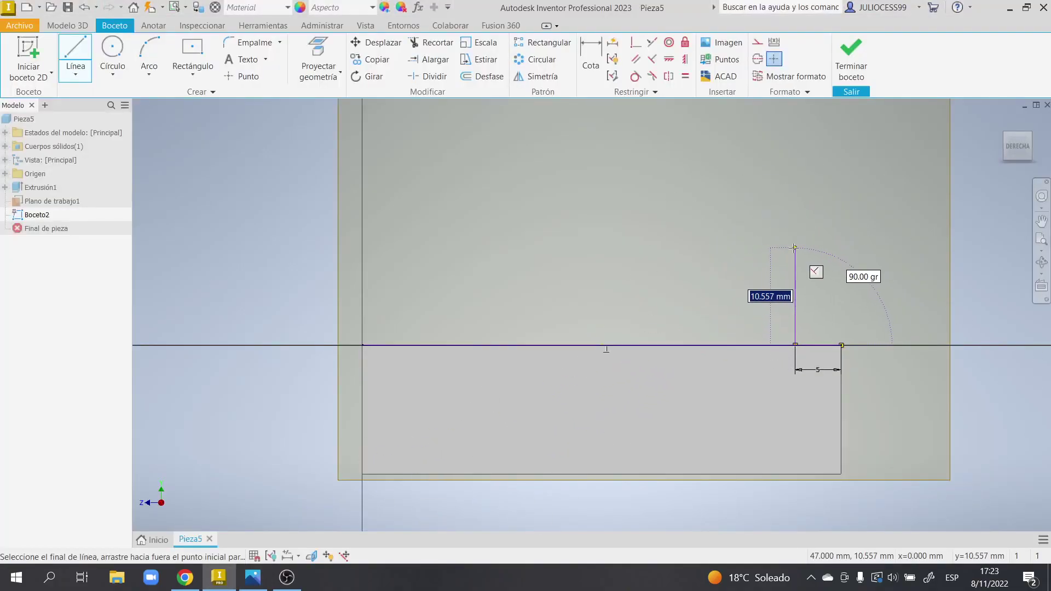
text(21)
key(Tab)
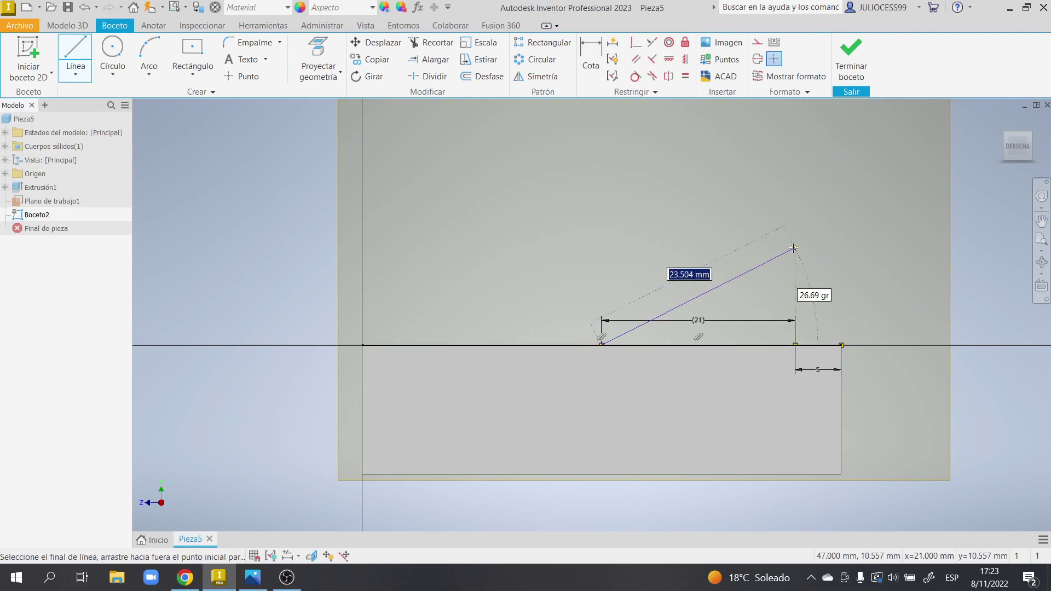
key(Escape)
key(Escape)
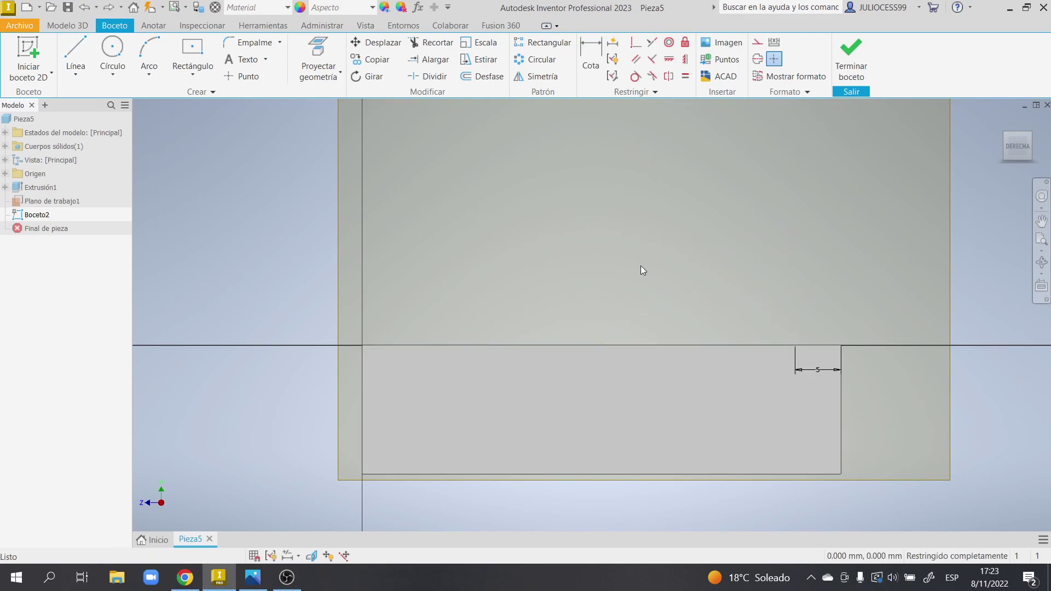
Step: Draw a 21 mm vertical line upward from the inner end of the 5 mm line
click(76, 49)
click(795, 344)
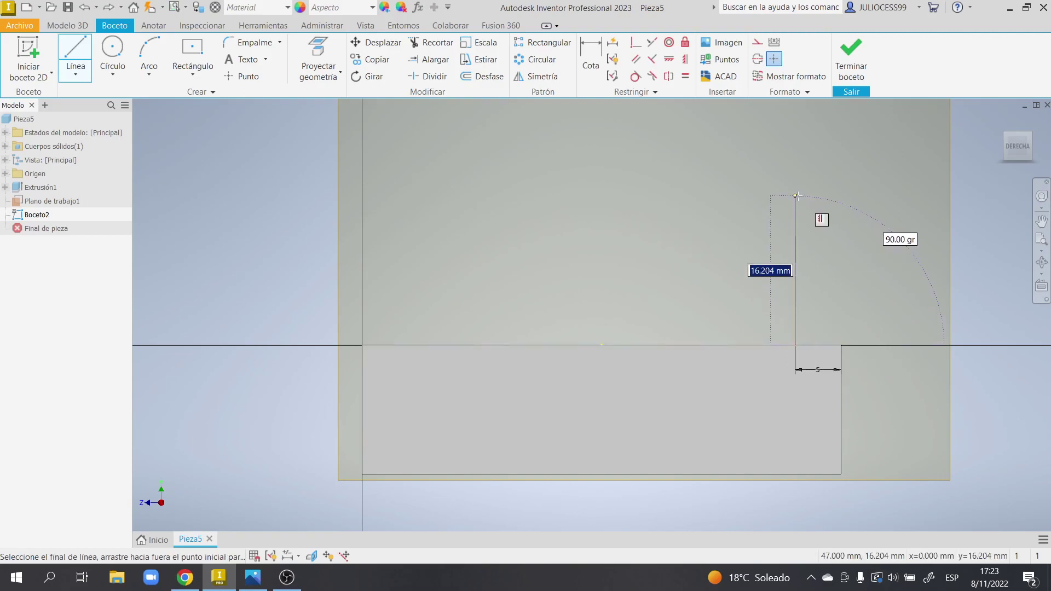
text(21)
key(Tab)
key(Return)
key(Escape)
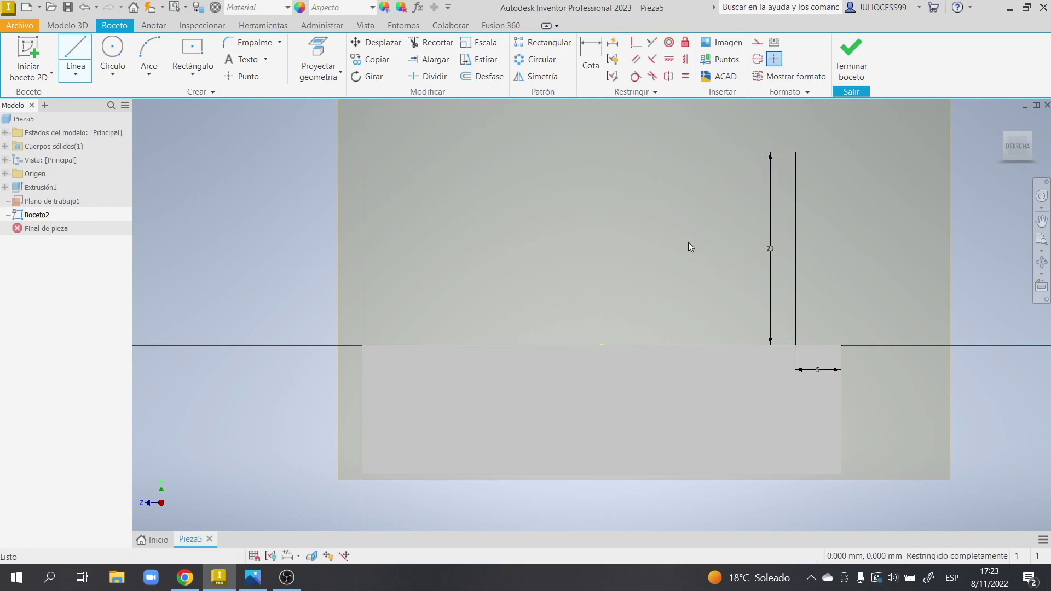
click(160, 73)
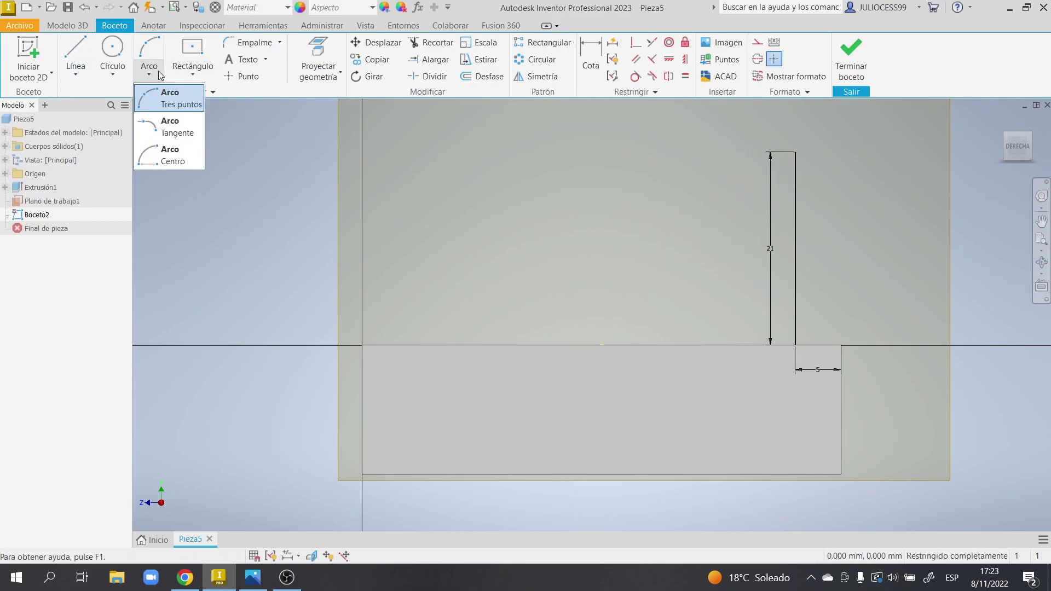
click(167, 103)
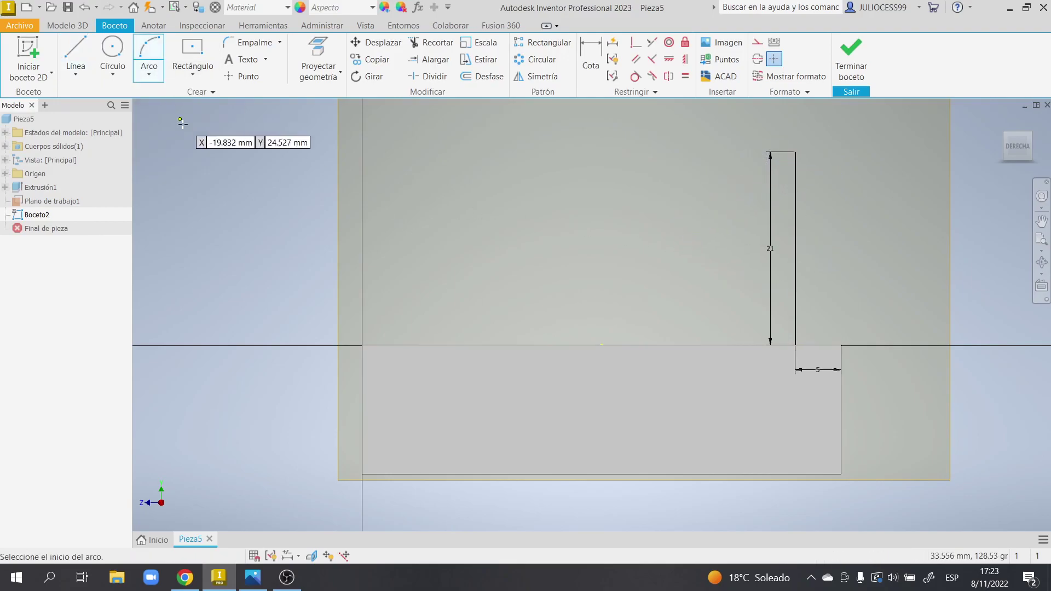
click(245, 580)
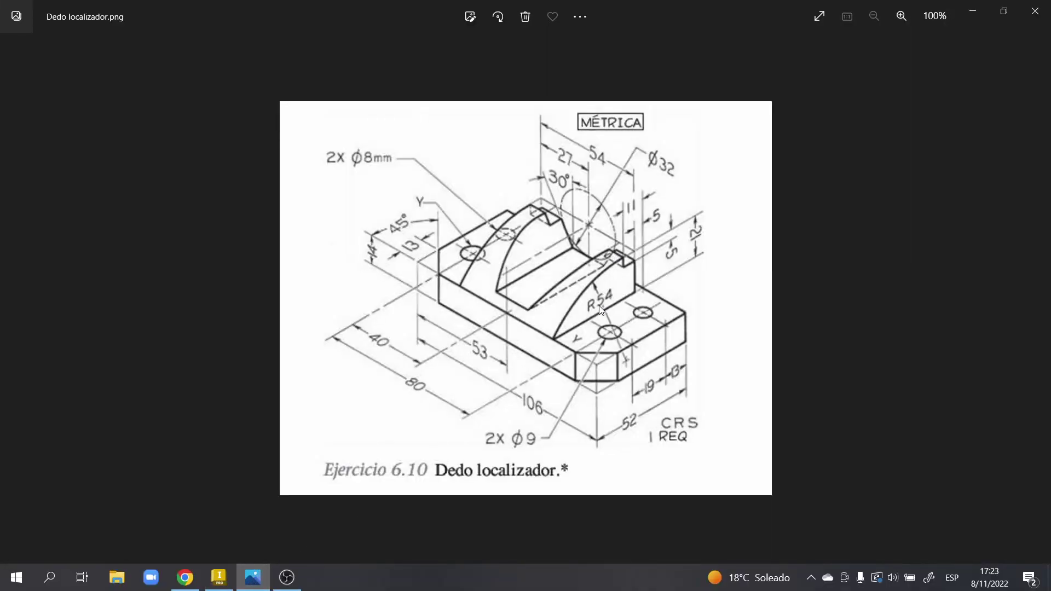
click(219, 577)
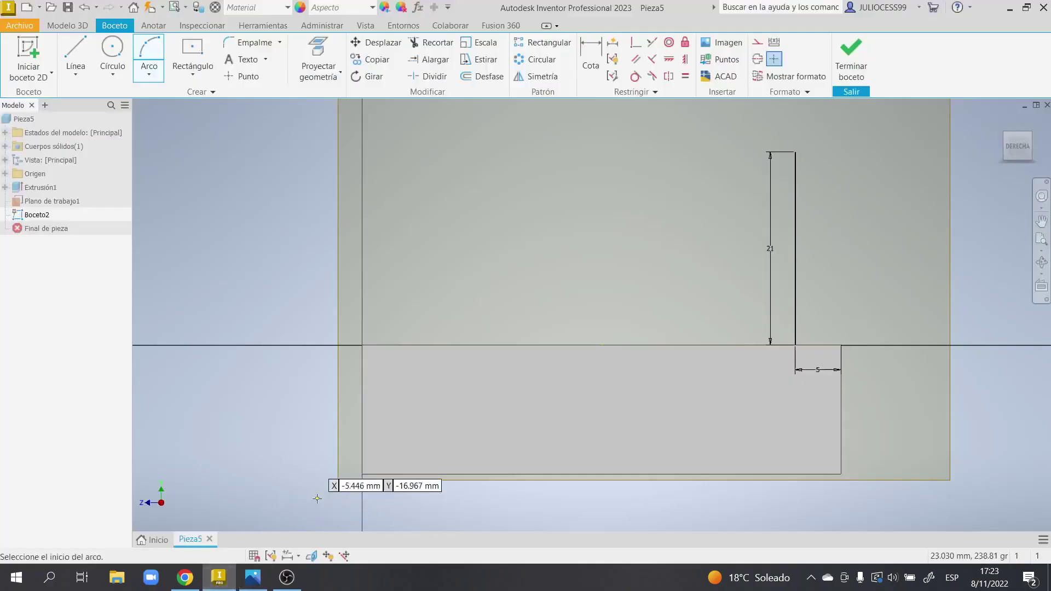
click(796, 152)
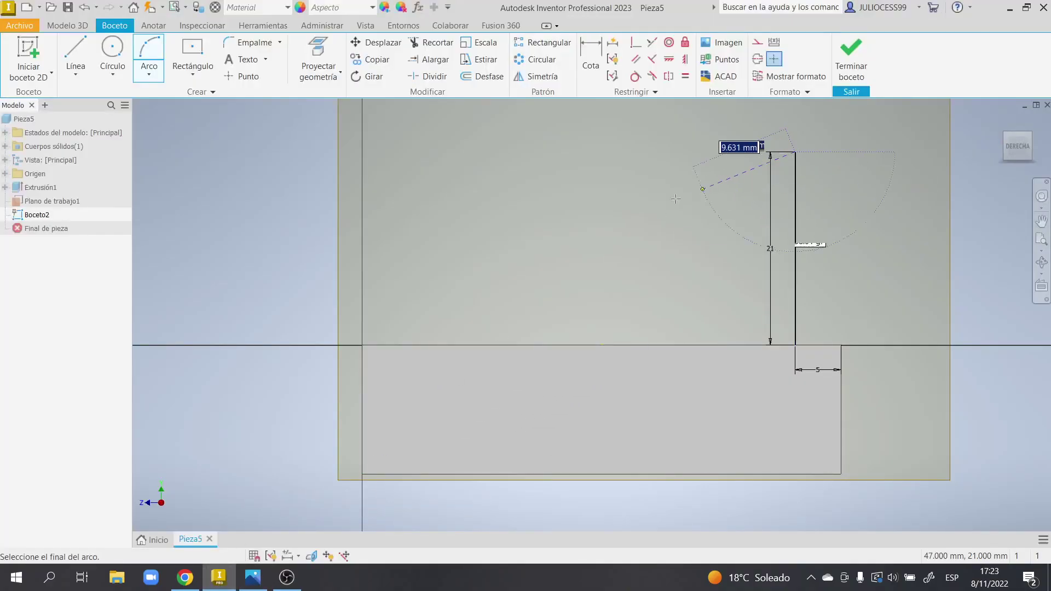
click(362, 345)
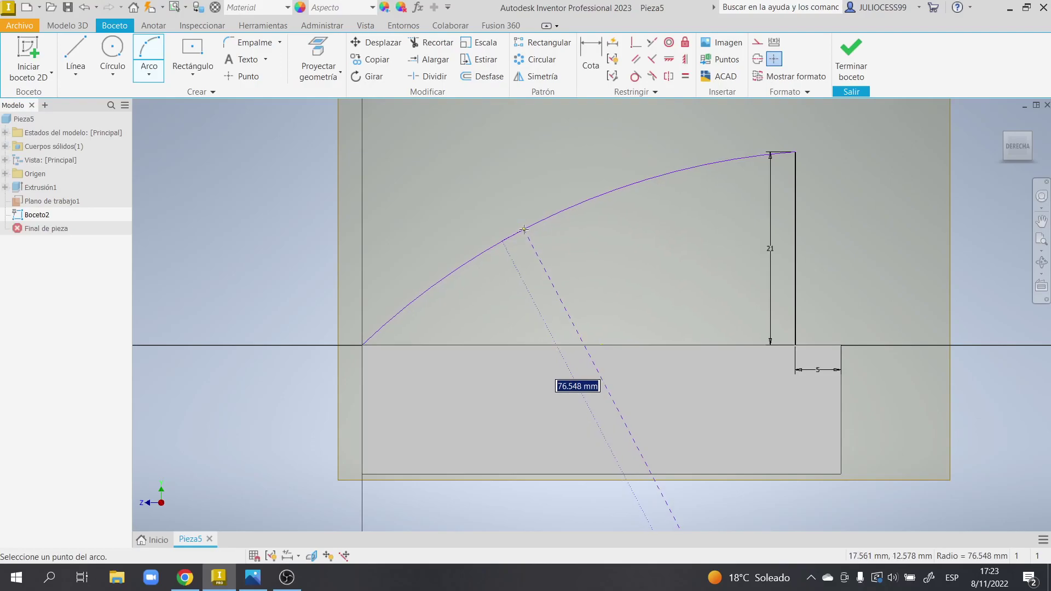
text(108)
key(Tab)
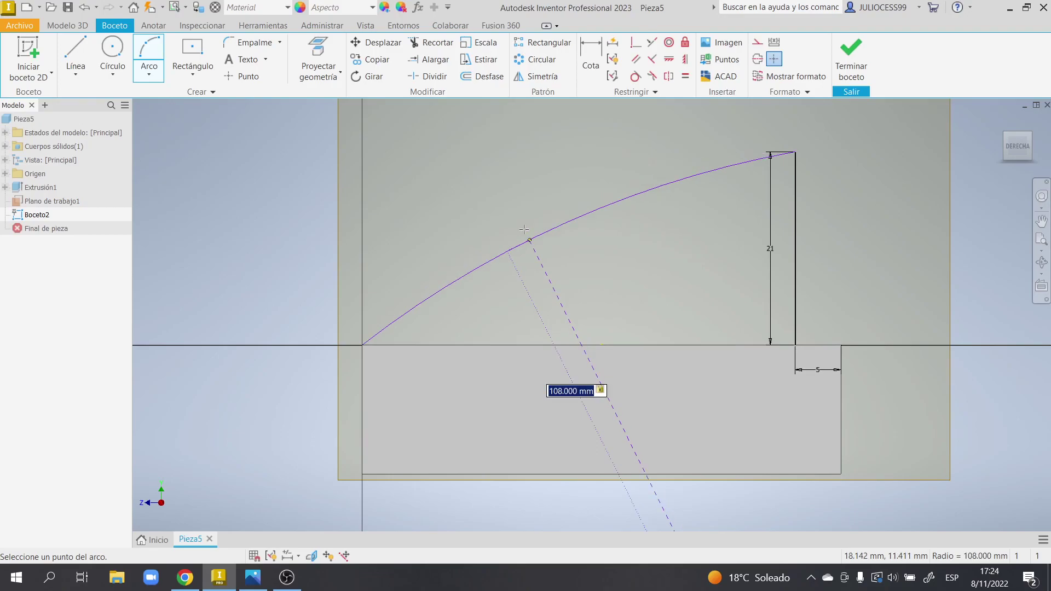
scroll(525, 228, down, 4)
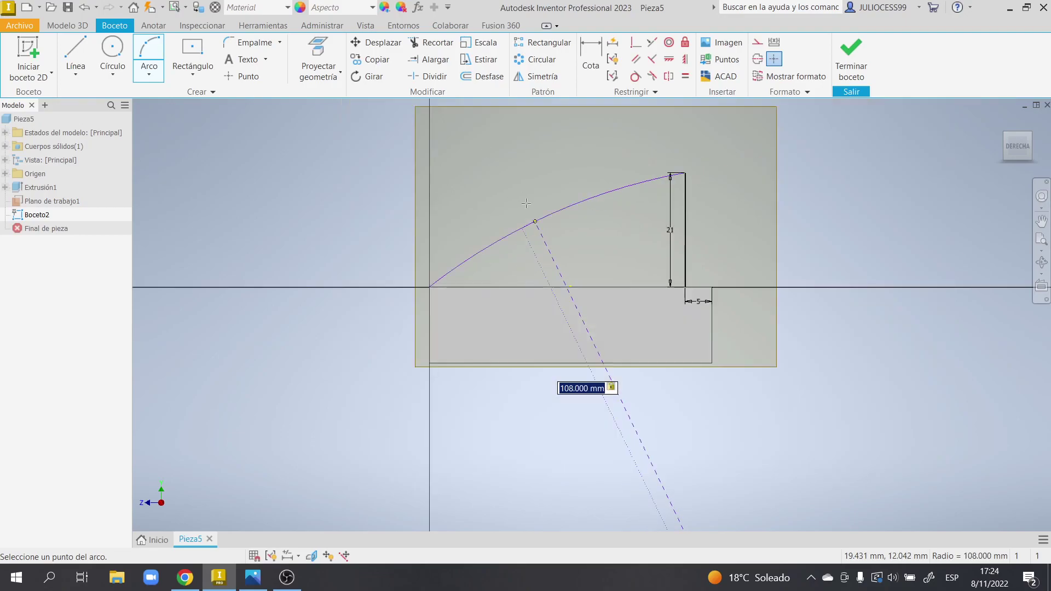
scroll(527, 204, down, 3)
scroll(542, 213, up, 5)
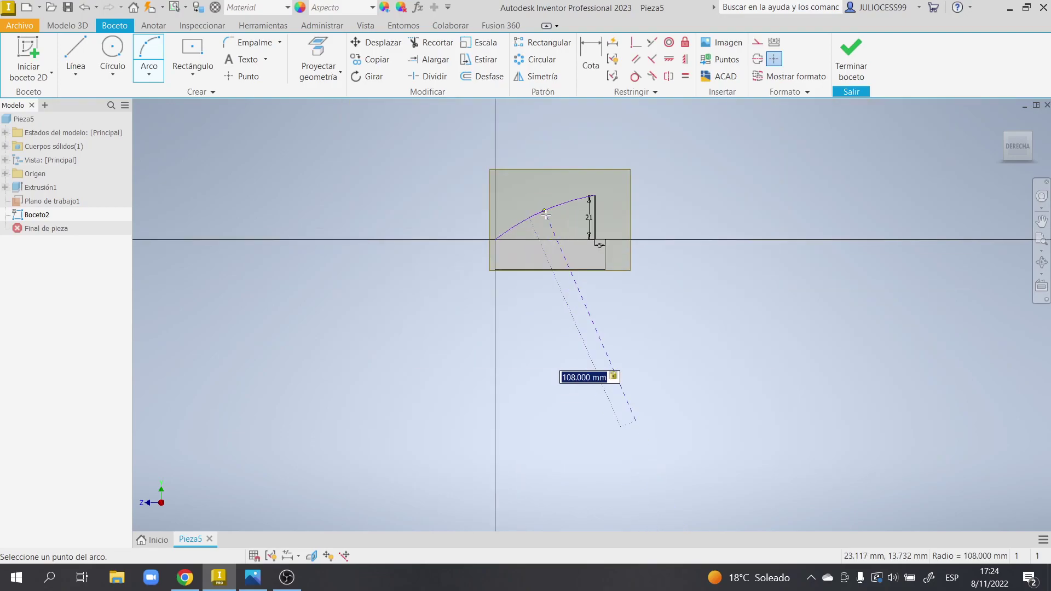
text(54)
key(Tab)
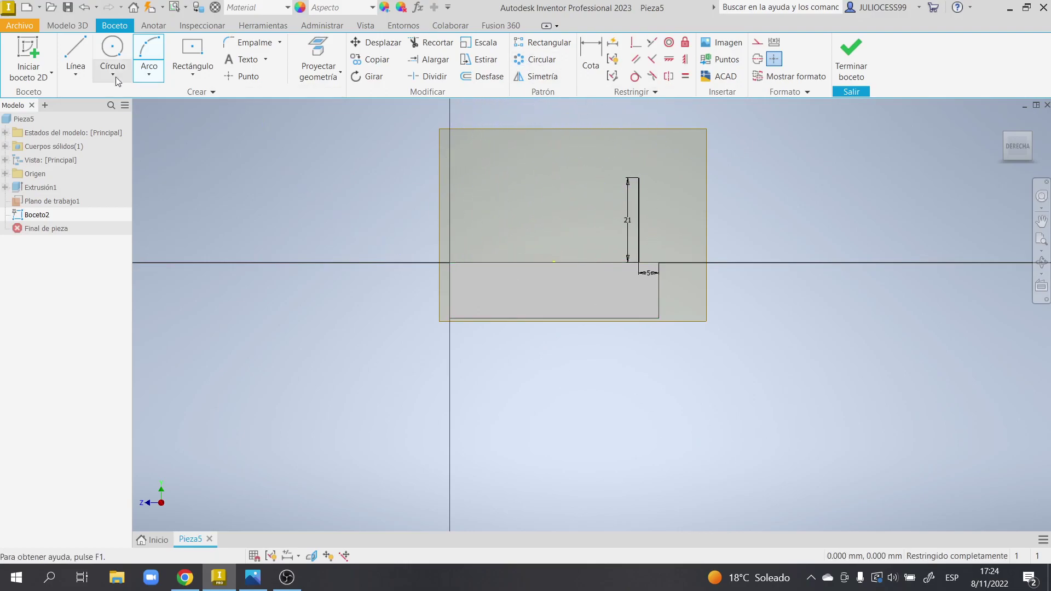
Step: Draw a three-point arc of radius 54 mm from the block's front top corner to the upper end of the vertical line
click(149, 58)
click(450, 263)
click(639, 178)
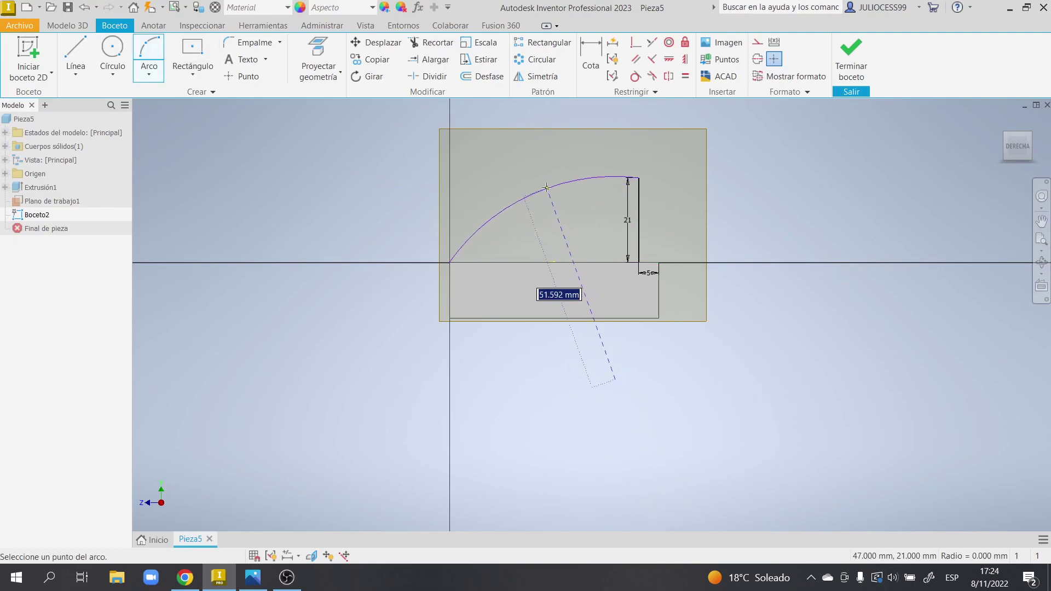
text(54)
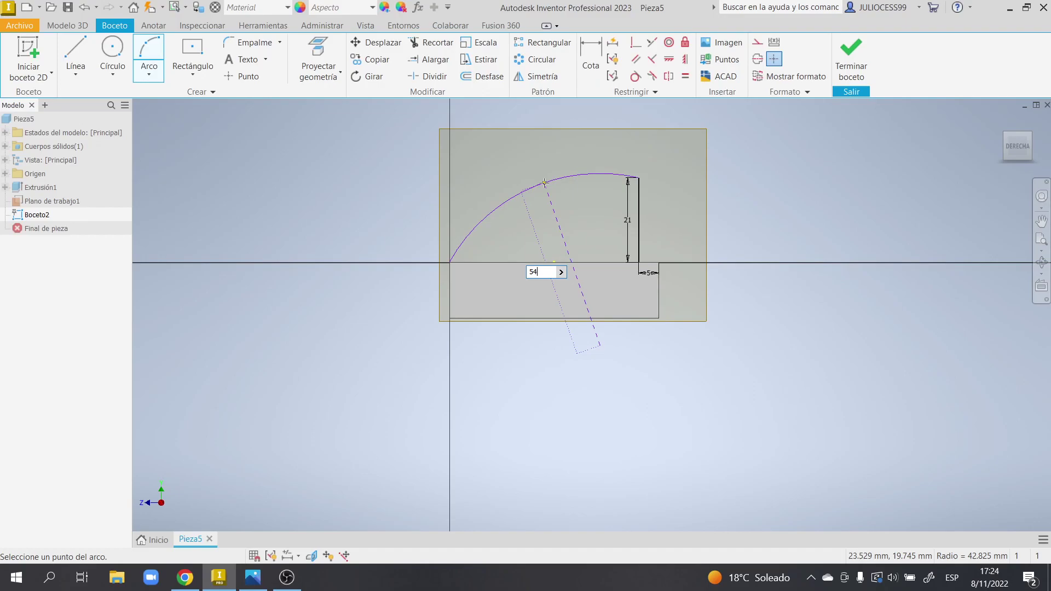
key(Return)
key(Escape)
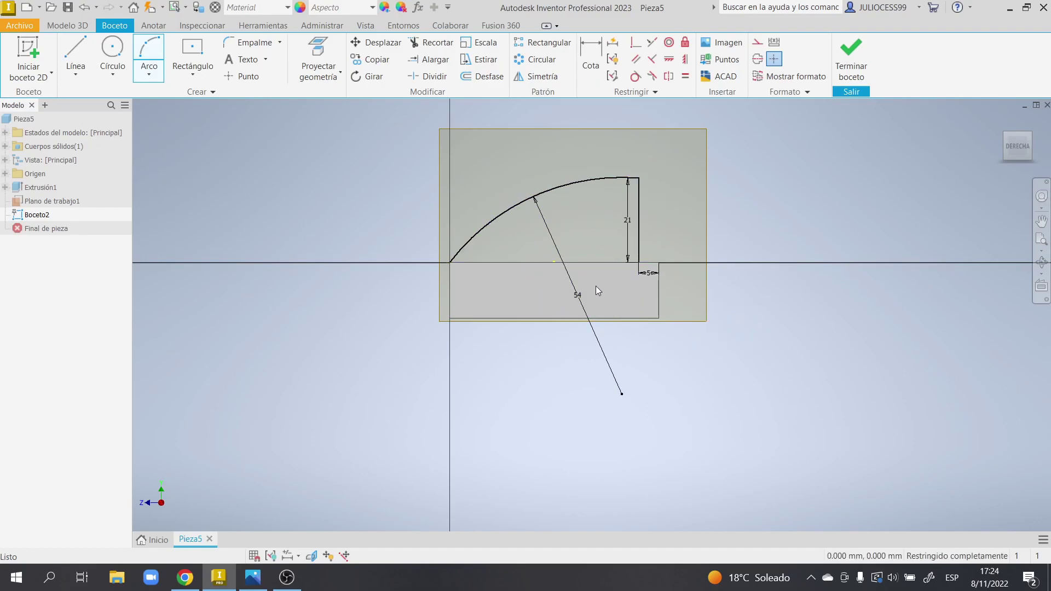
Step: Close the profile with a line along the block's top edge from the arc's start to the vertical line's foot
key(l)
click(449, 263)
click(638, 263)
key(Escape)
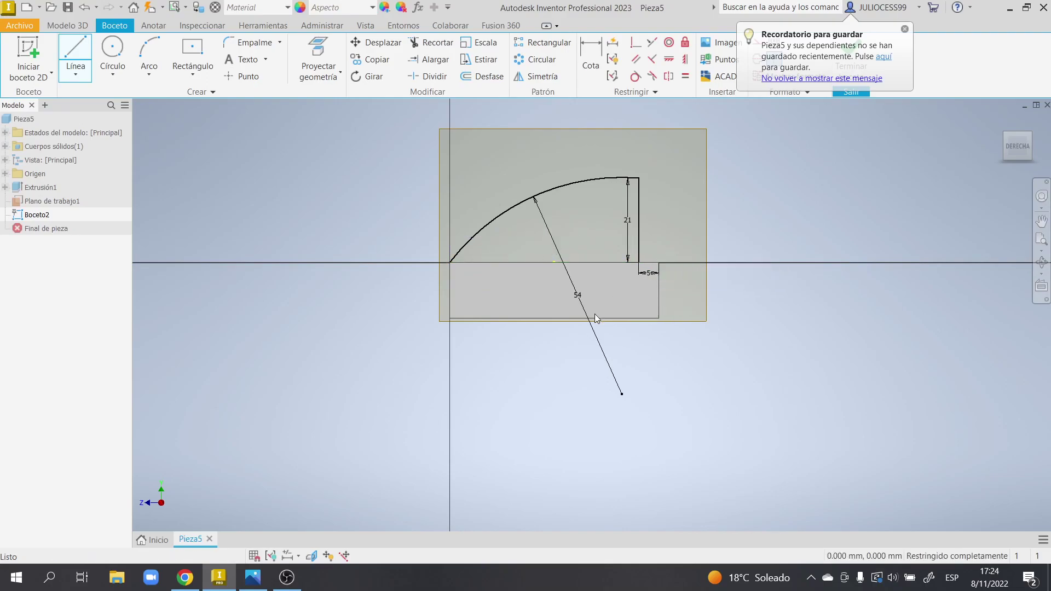
Step: Dismiss the save reminder, finish the sketch and hide the work plane
click(905, 30)
click(852, 57)
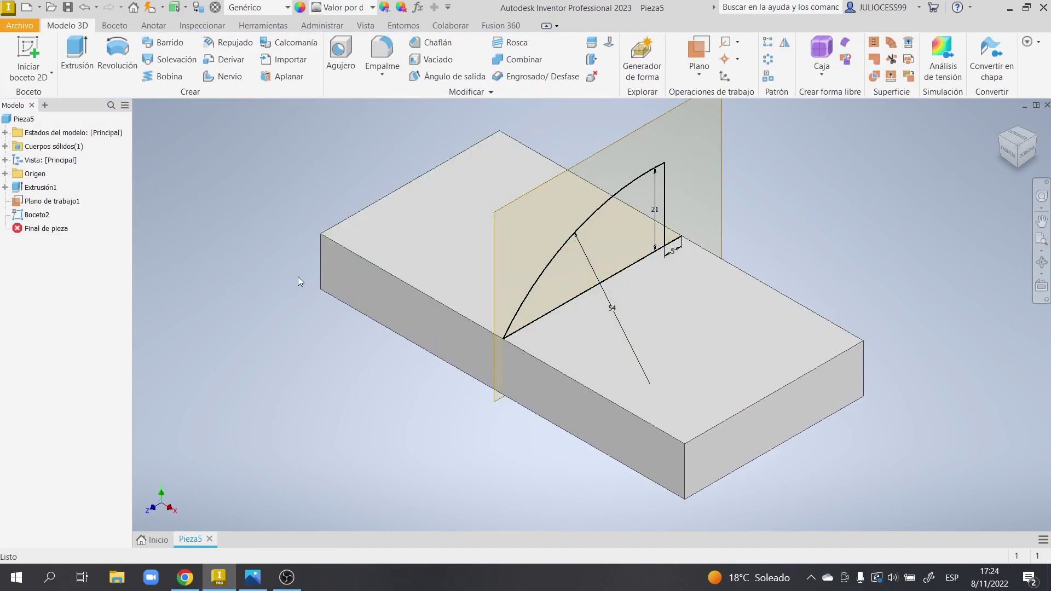
right_click(43, 202)
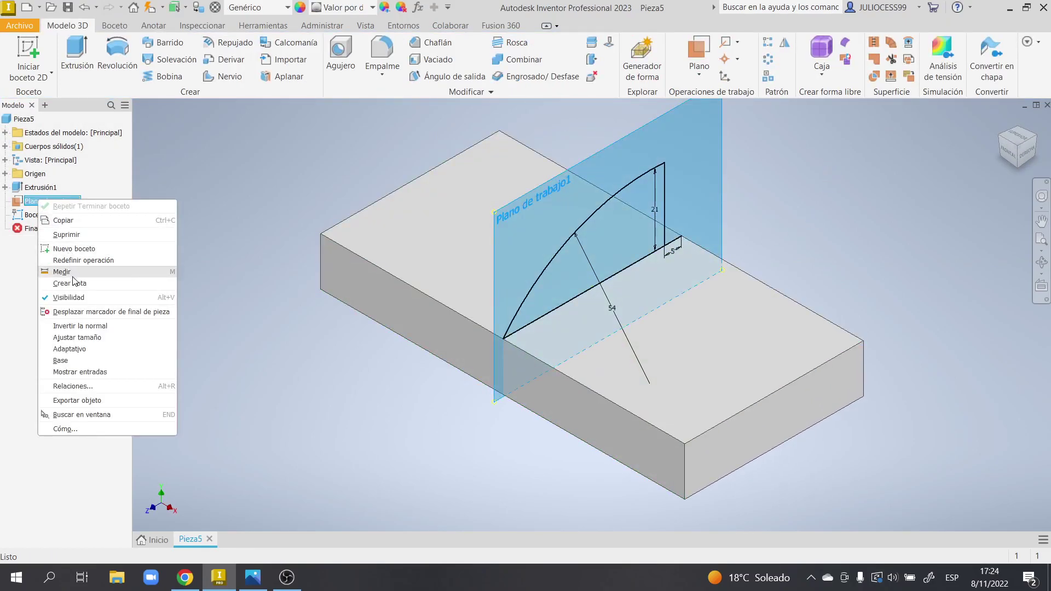
click(85, 298)
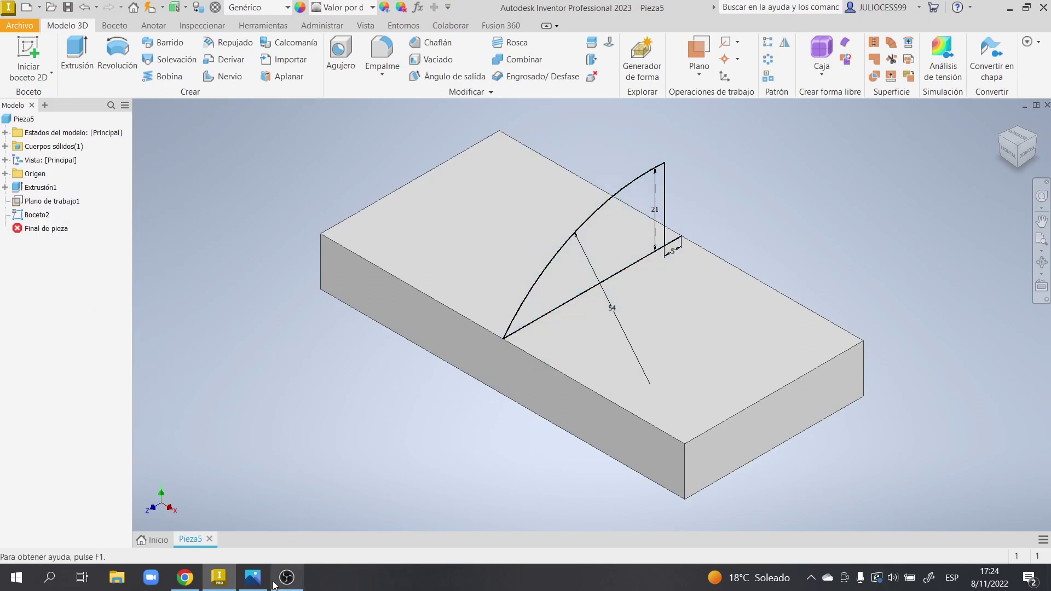
Step: Extrude the arc profile symmetrically over a total of 54 mm, joined to the base block
click(252, 578)
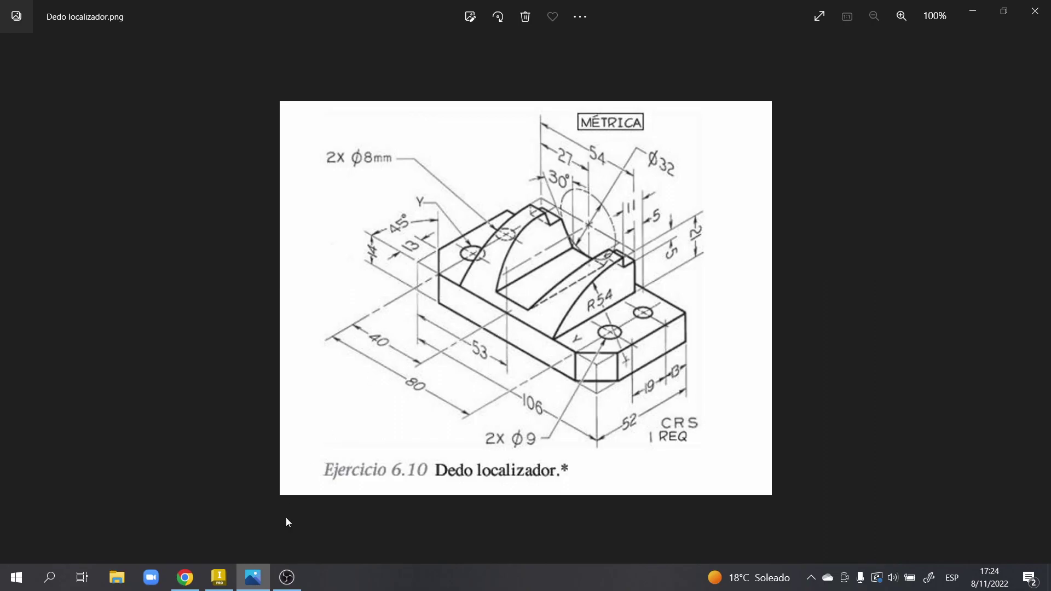
click(219, 578)
click(77, 59)
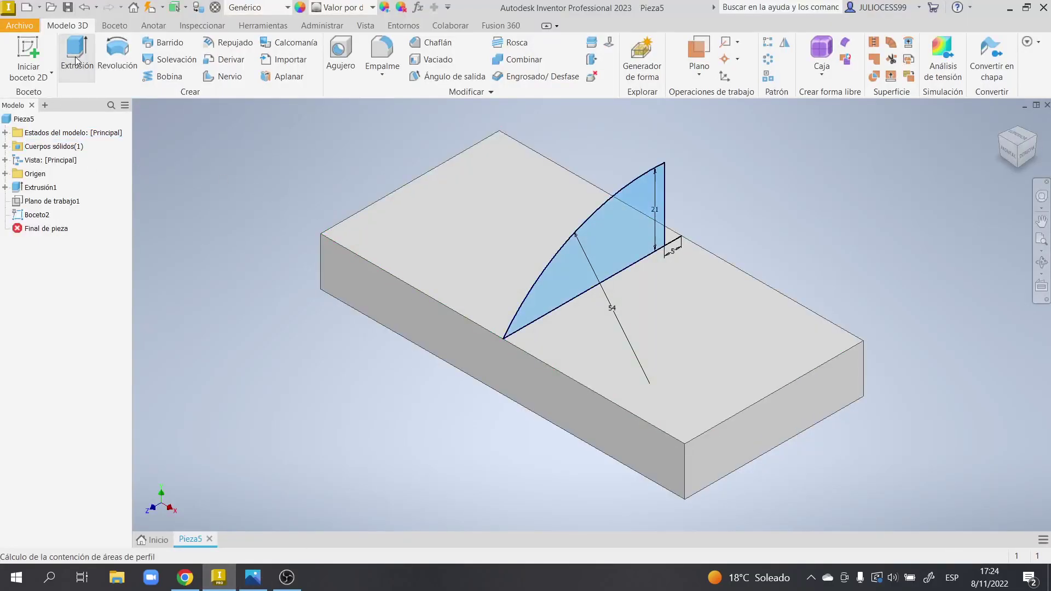
click(251, 215)
click(235, 235)
text(54)
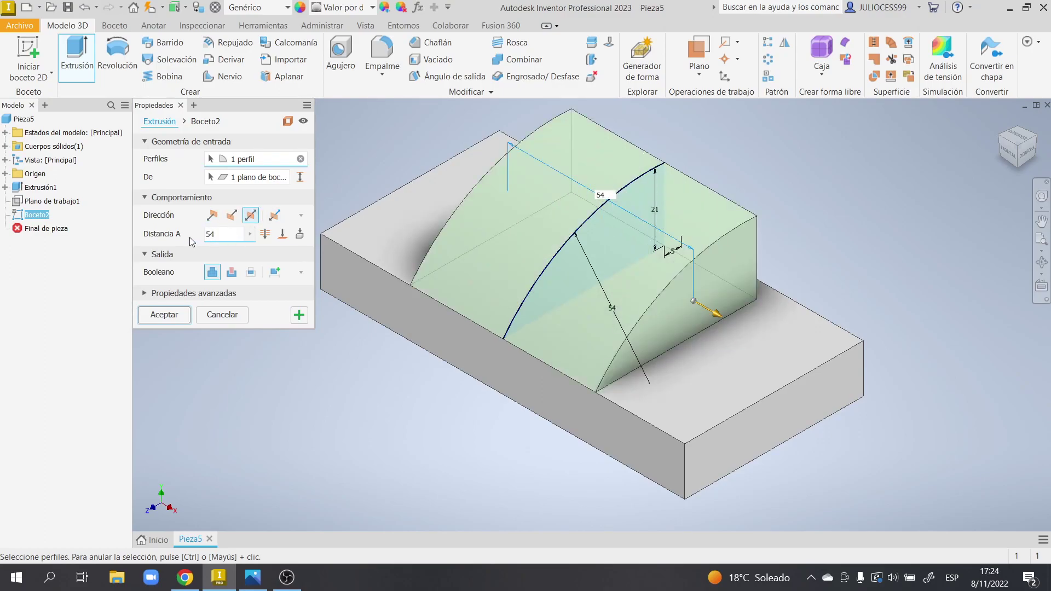
click(164, 315)
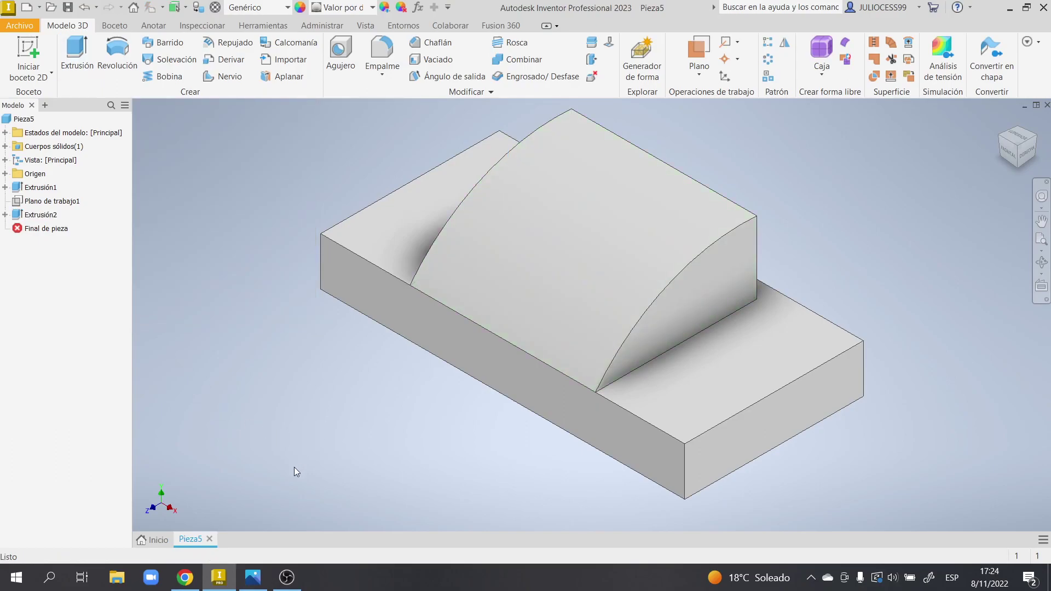
Step: Check the rear notch dimensions in the reference drawing and start a sketch on the curved body's right end face
click(262, 577)
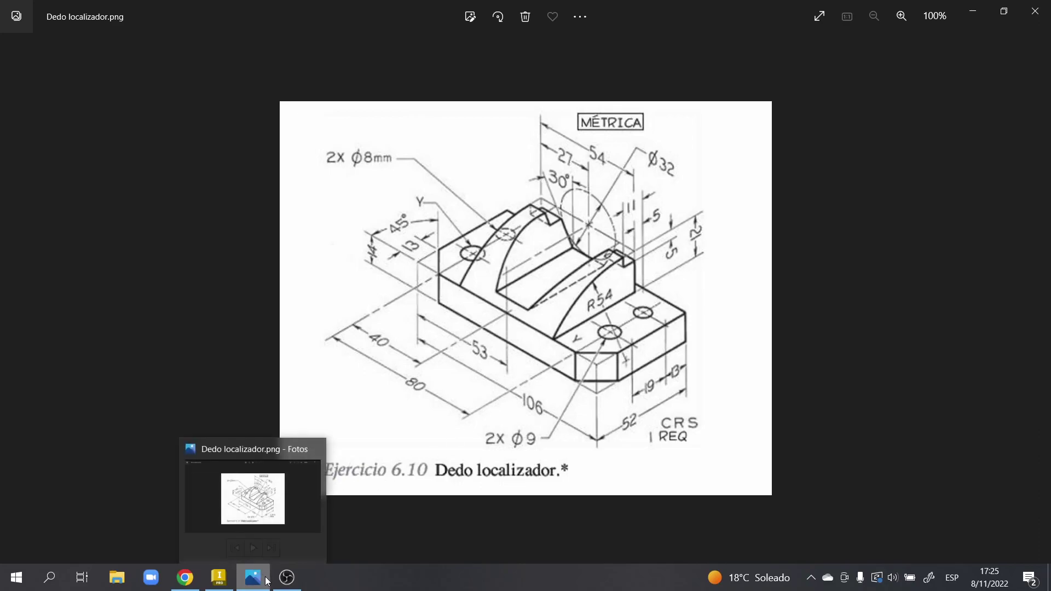
click(221, 588)
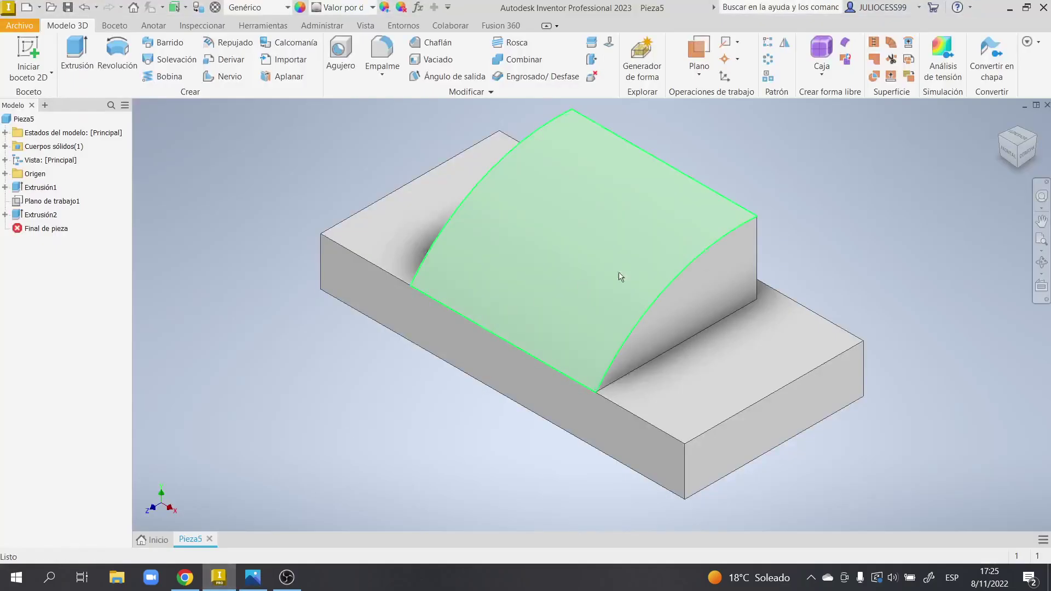
click(748, 258)
click(810, 246)
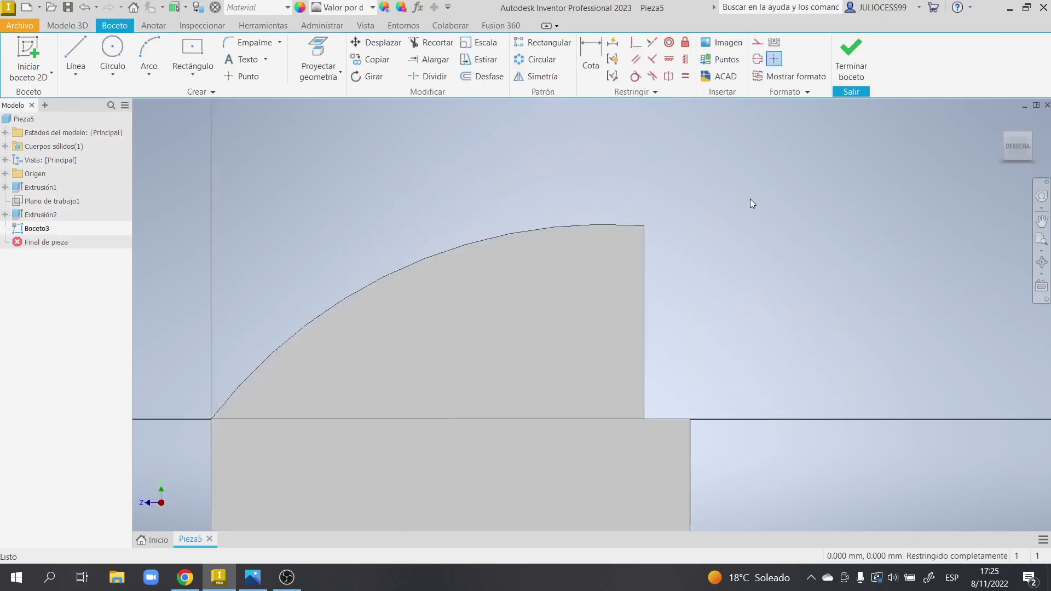
Step: Draw a 5 mm line down from the end face's upper rear corner, followed by a 6 mm horizontal line inward
click(75, 52)
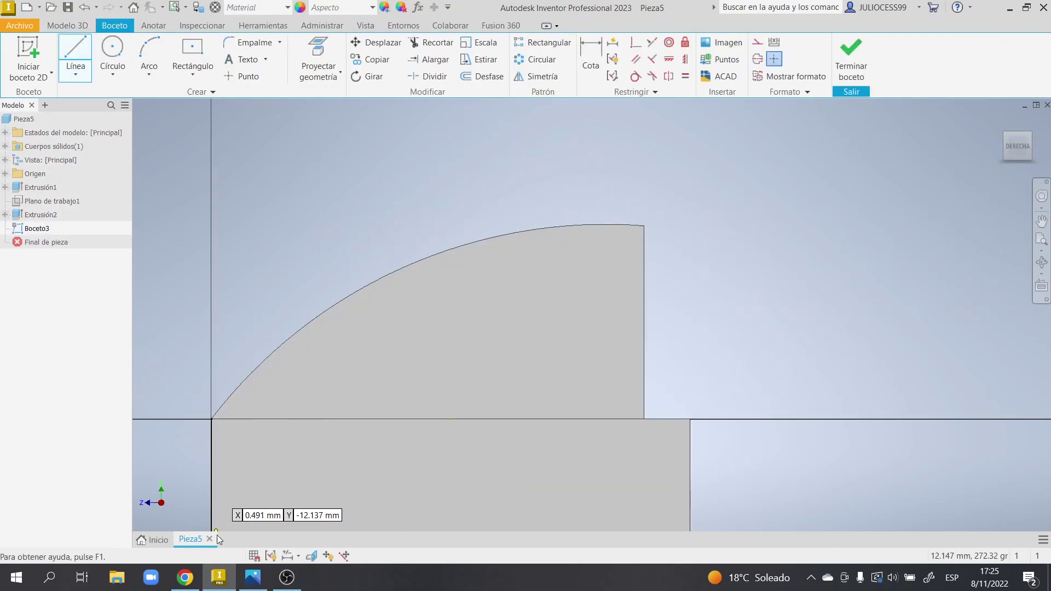
click(252, 578)
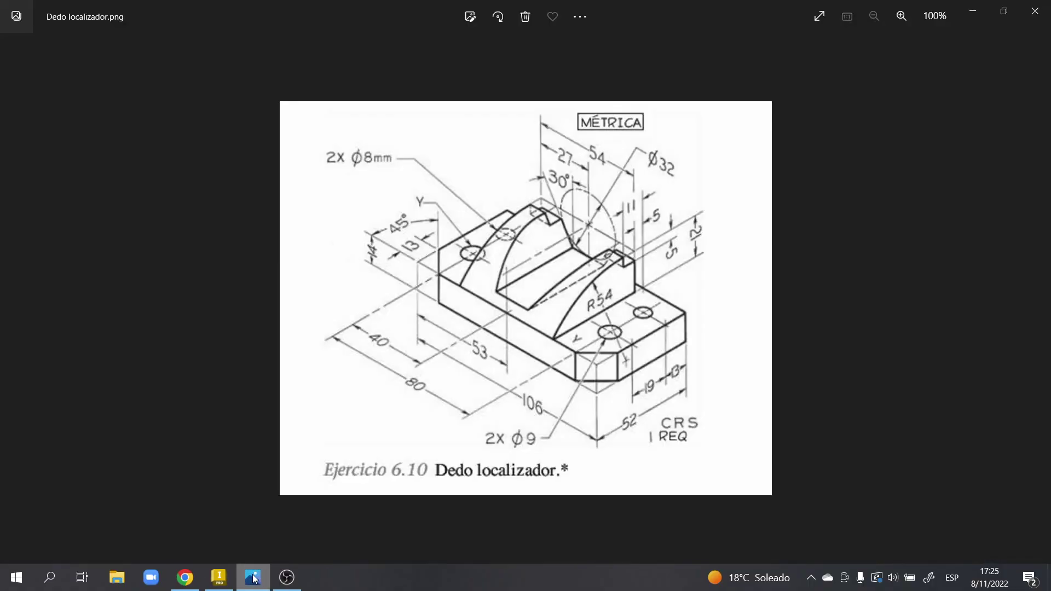
click(253, 577)
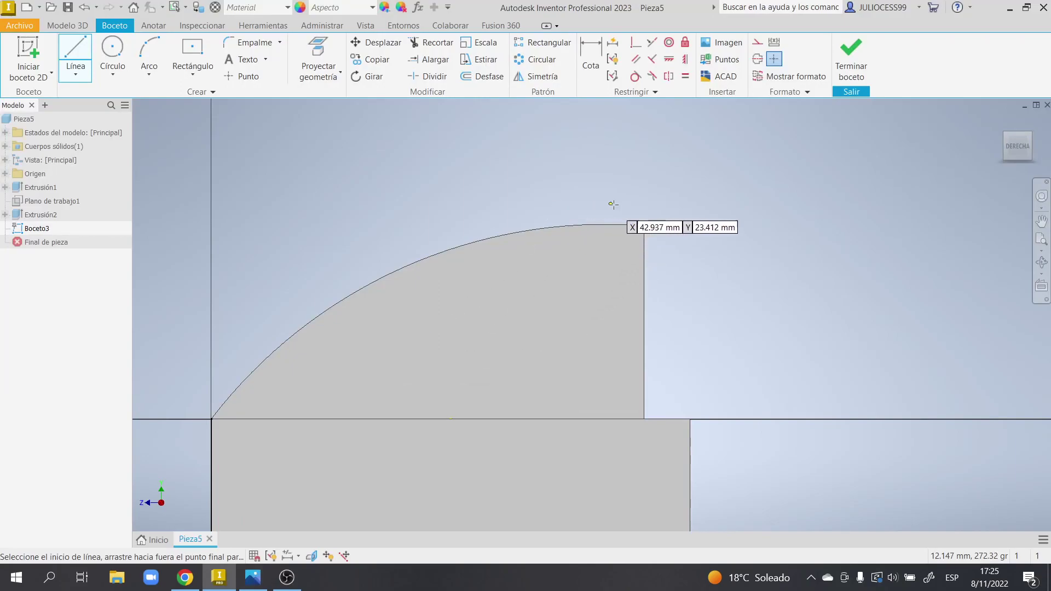
click(644, 225)
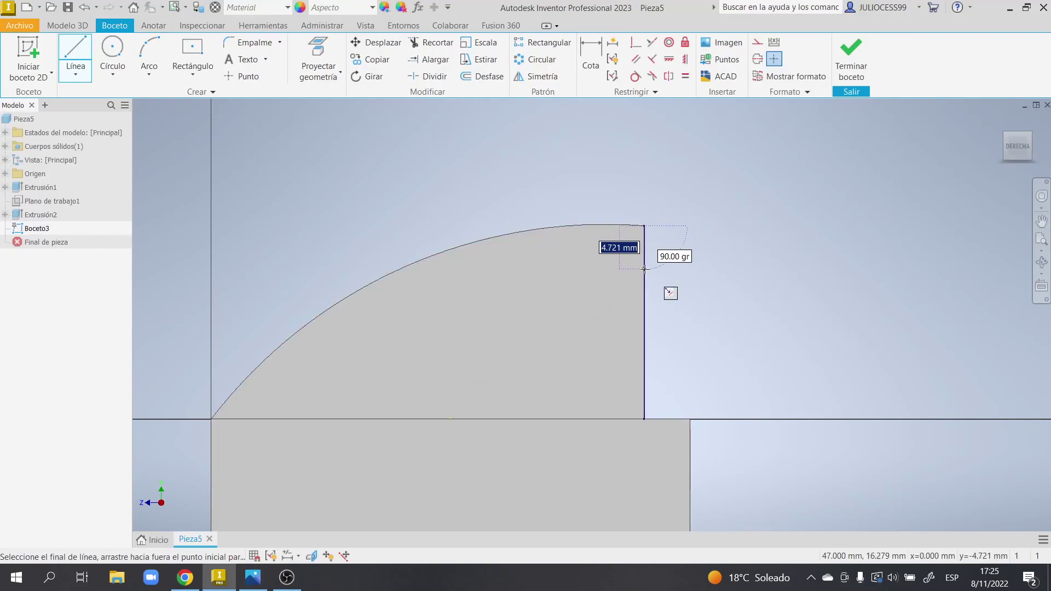
text(5)
key(Return)
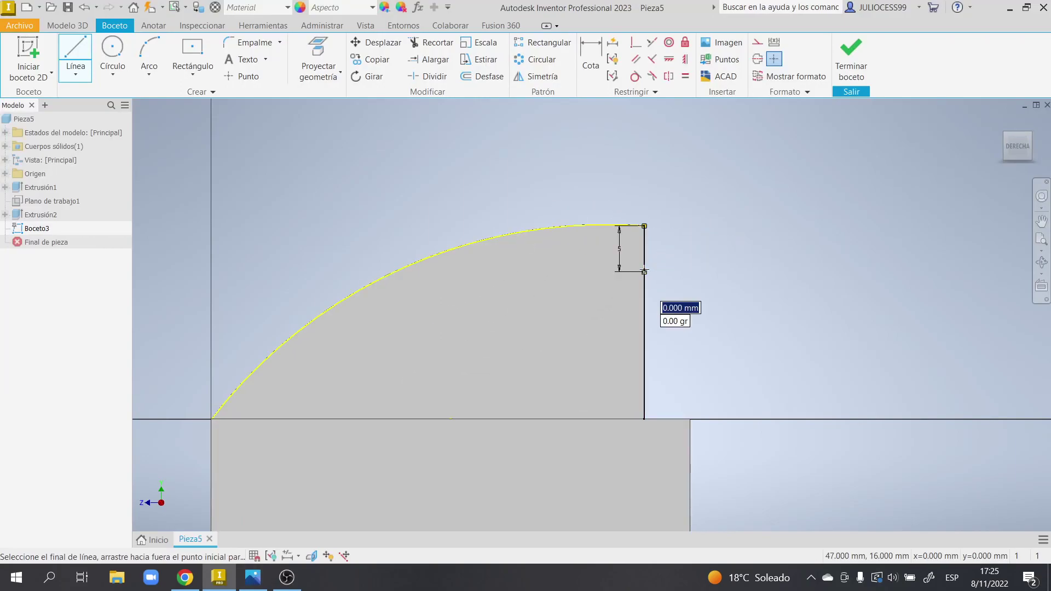
text(6)
key(Return)
click(587, 225)
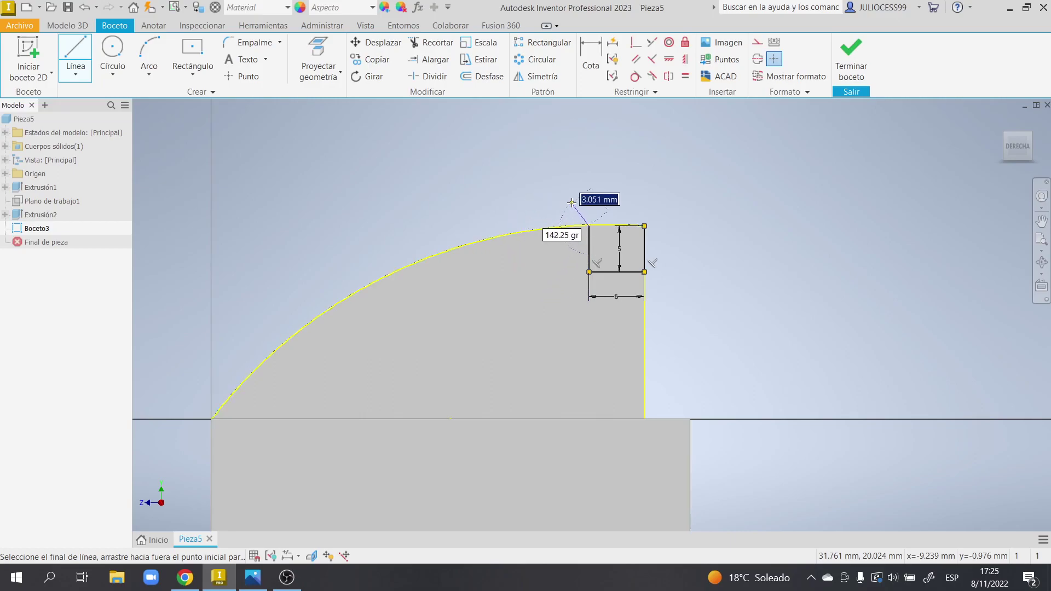
key(Escape)
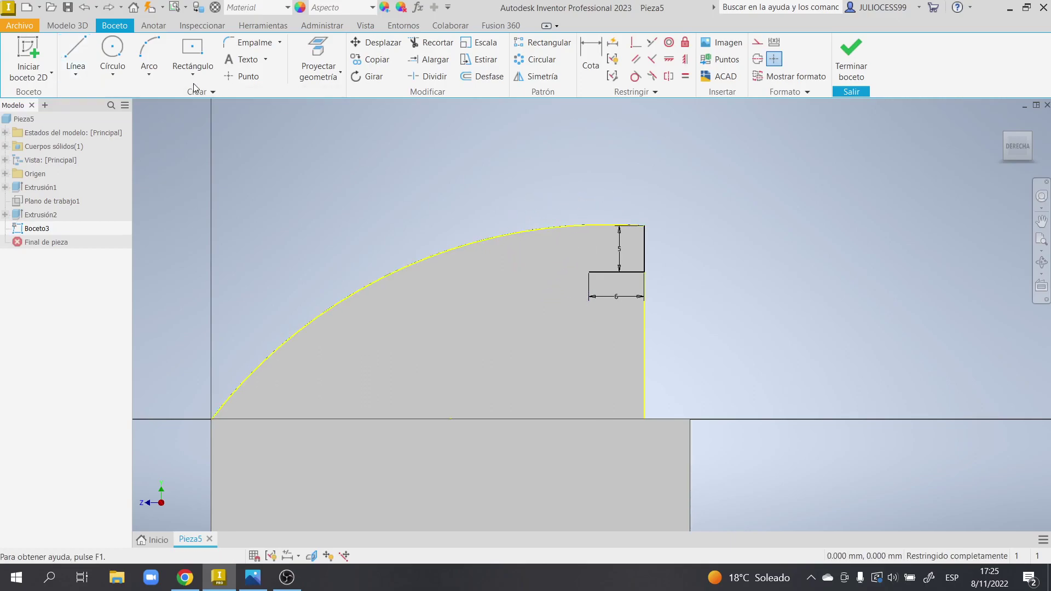
Step: Draw a vertical line from the inner end of the 6 mm line up to the curved edge
click(76, 48)
click(589, 272)
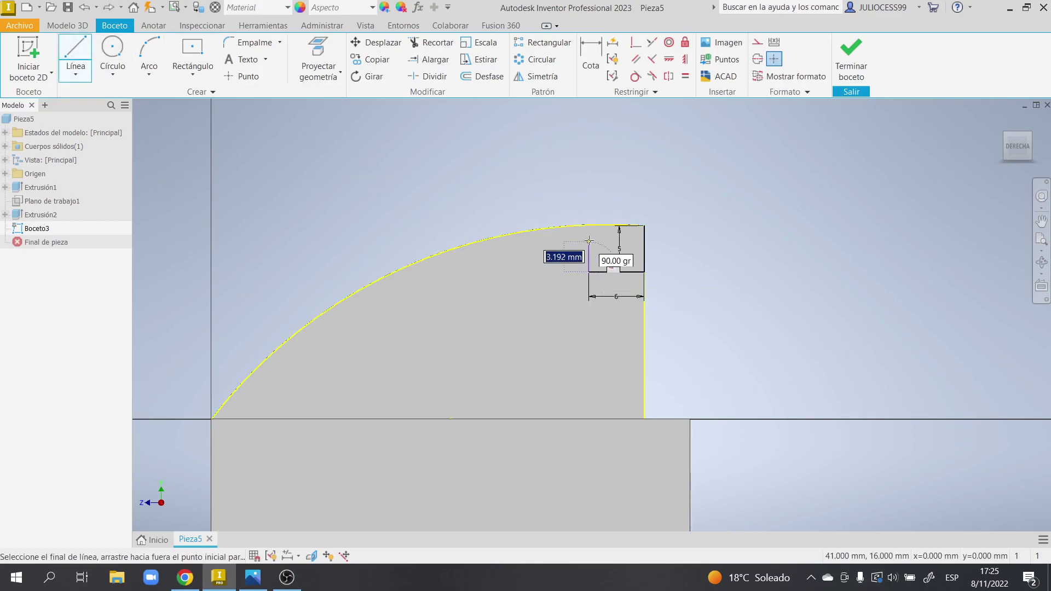
text(5)
key(Return)
key(Escape)
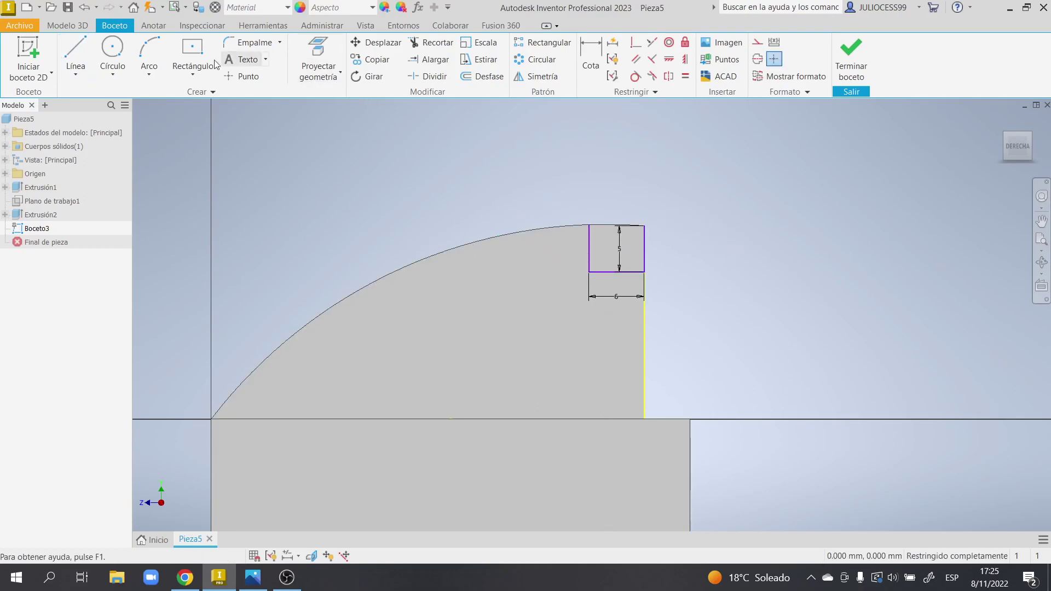
click(149, 52)
click(589, 225)
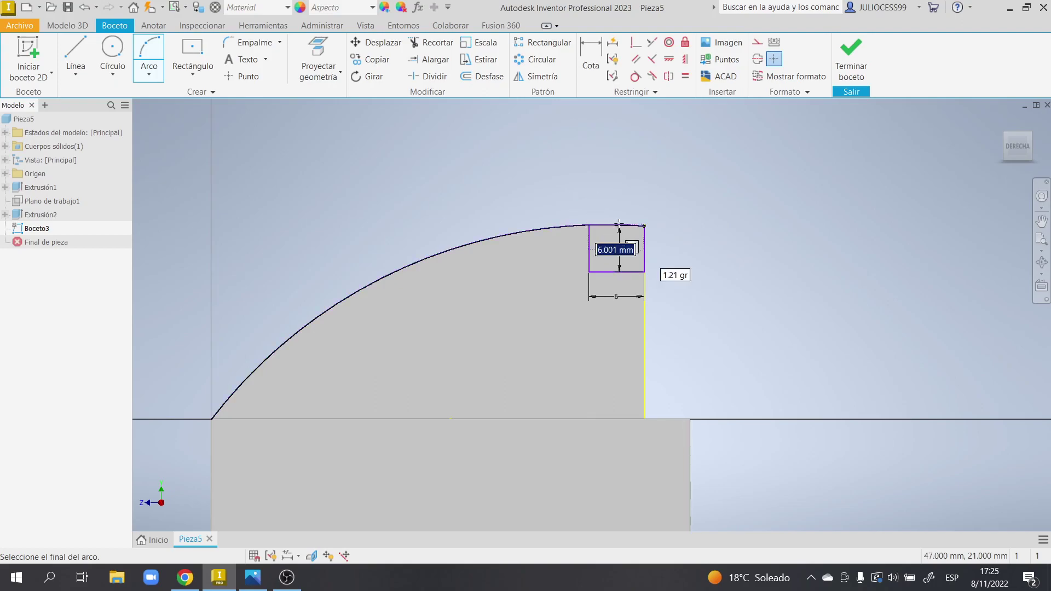
click(644, 225)
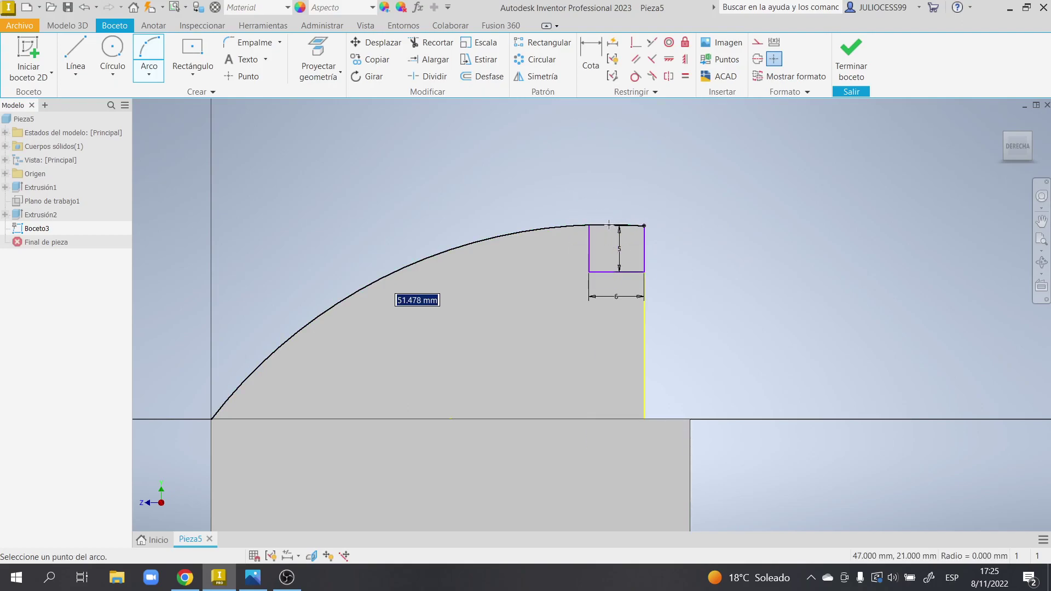
click(668, 227)
key(Escape)
Step: Draw a three-point arc along the curved edge between the notch's two vertical lines and finish the sketch
scroll(609, 218, down, 3)
scroll(610, 217, up, 6)
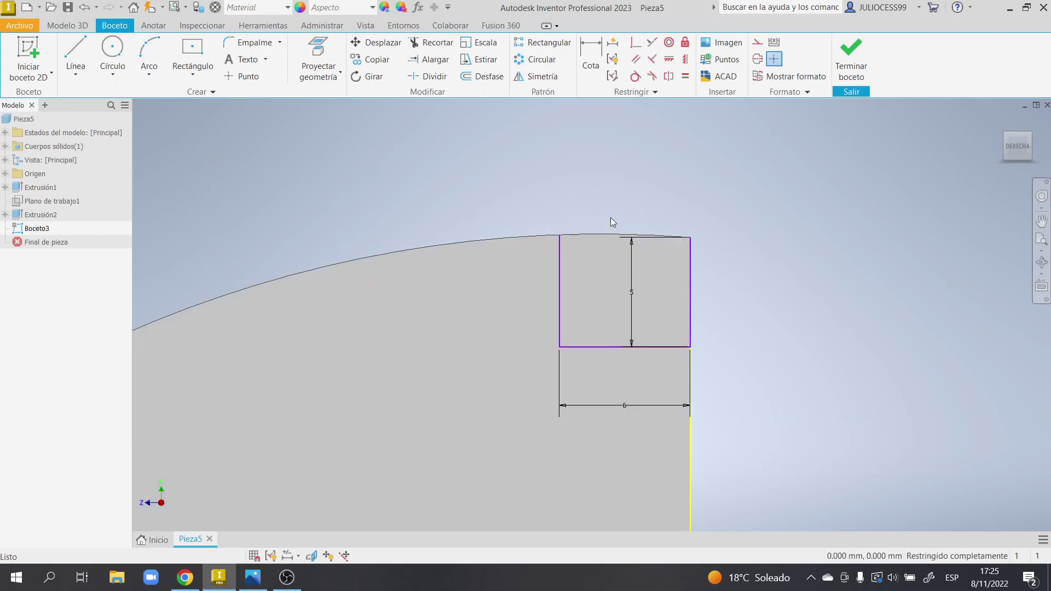
scroll(570, 219, up, 3)
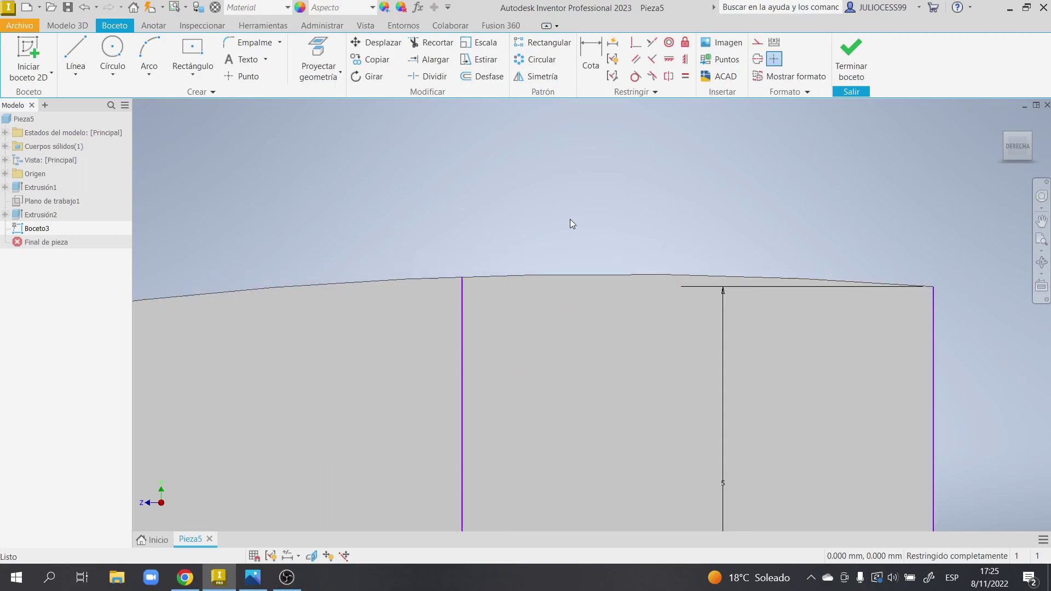
click(149, 55)
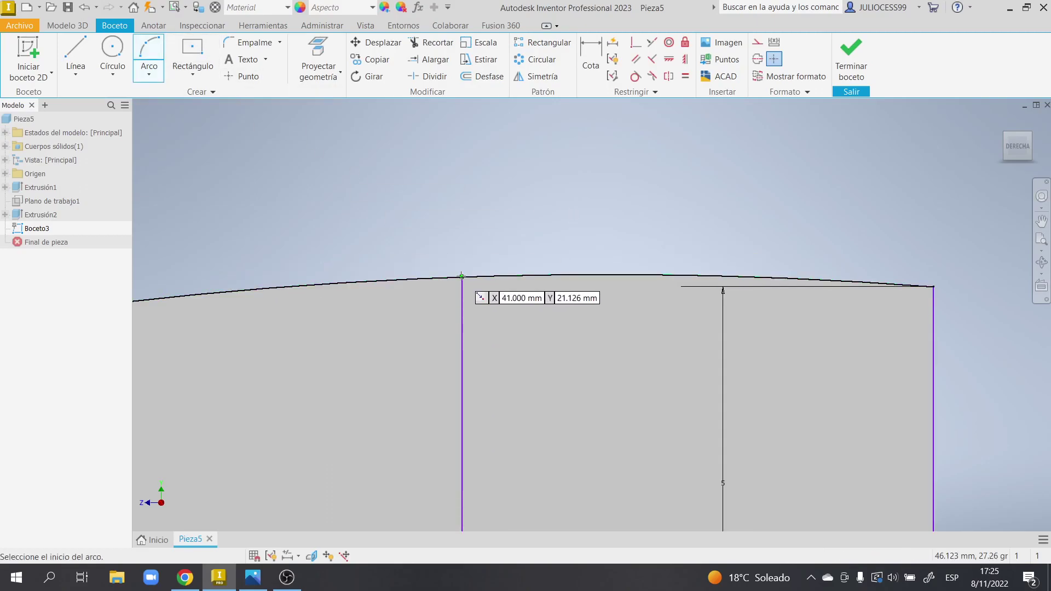
click(460, 276)
click(934, 287)
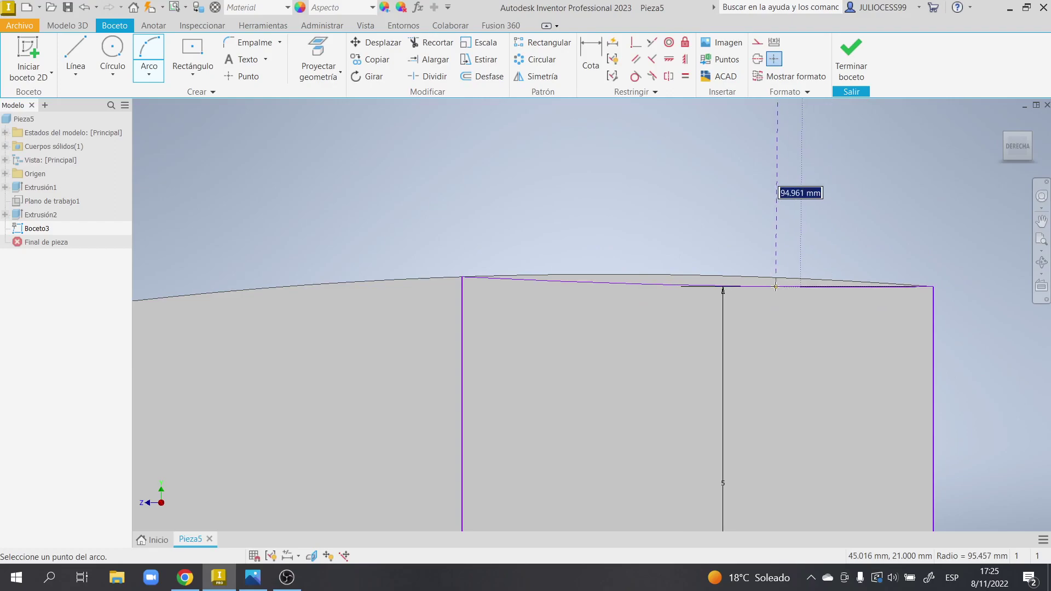
click(708, 278)
key(Escape)
click(389, 282)
click(524, 198)
click(851, 60)
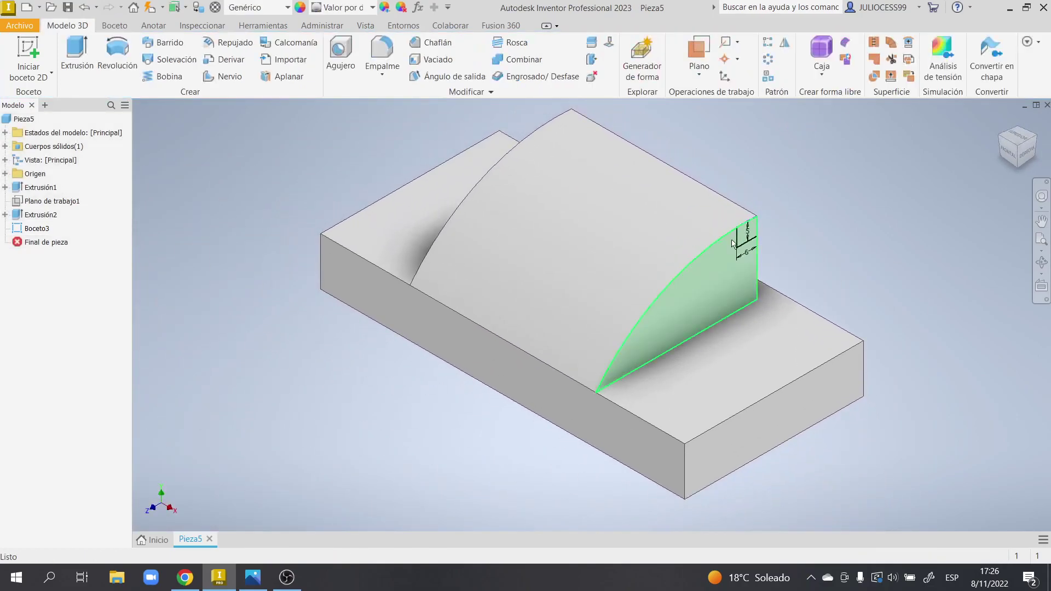
Step: Cut the notch profile through all of the curved body with an extrusion into the part
click(76, 55)
click(231, 215)
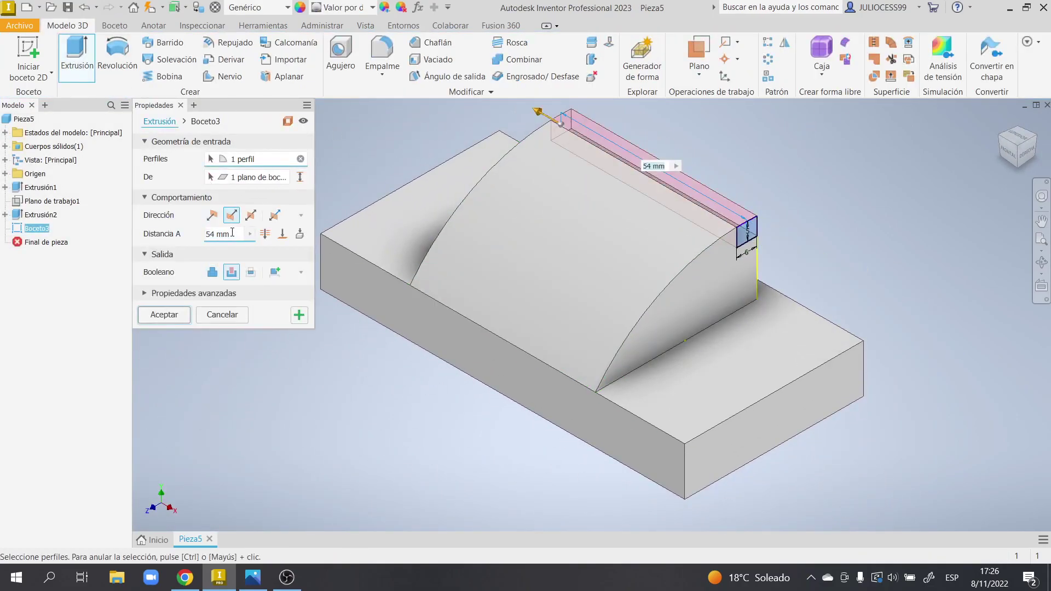
click(265, 234)
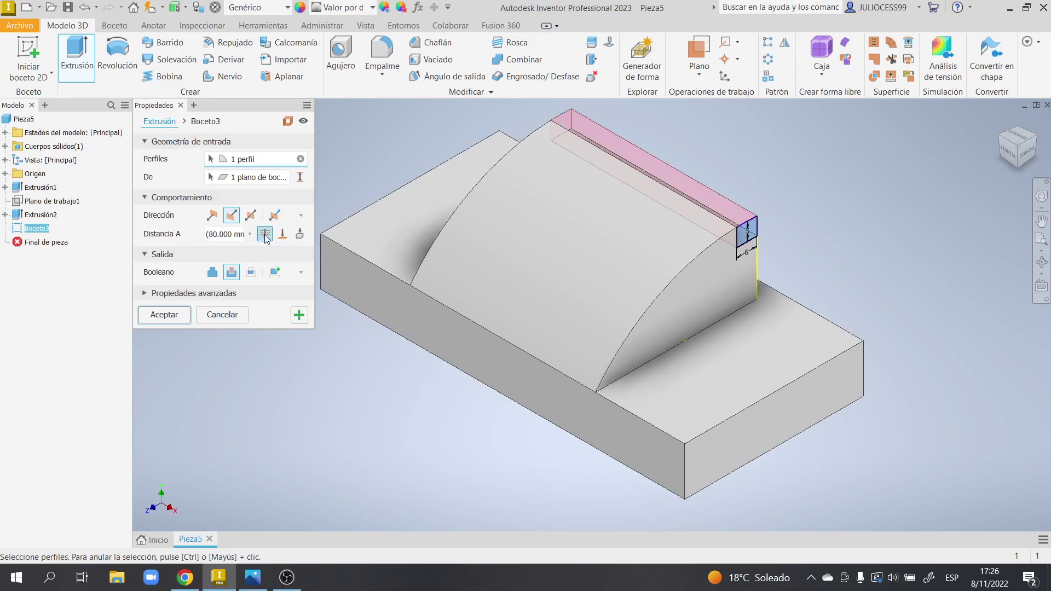
click(173, 321)
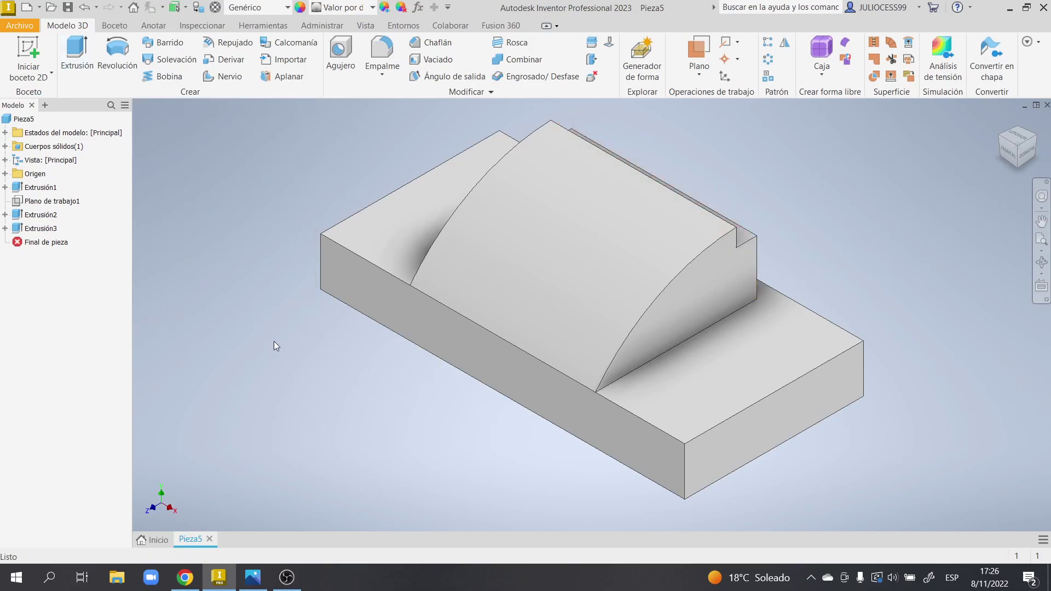
Step: Check the central recess in the reference drawing and start a sketch on the base block's long rear face
click(254, 585)
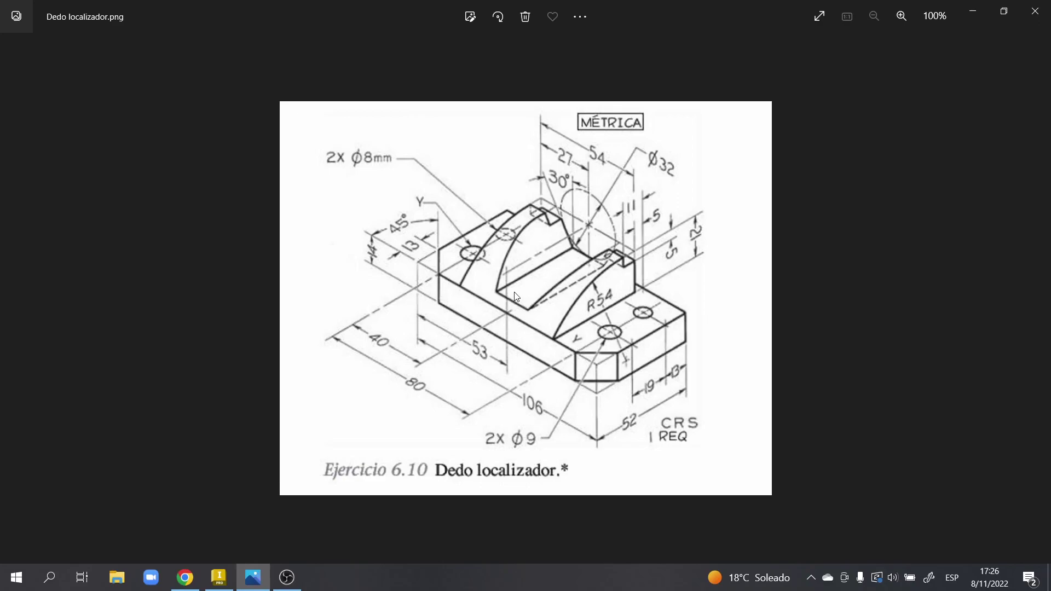
click(231, 576)
click(1036, 142)
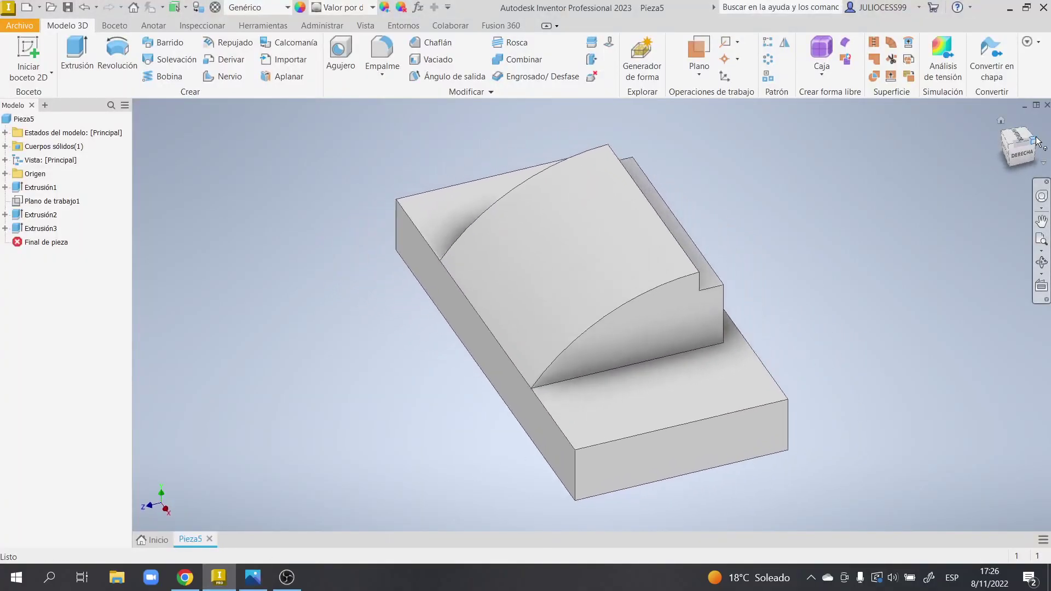
click(671, 384)
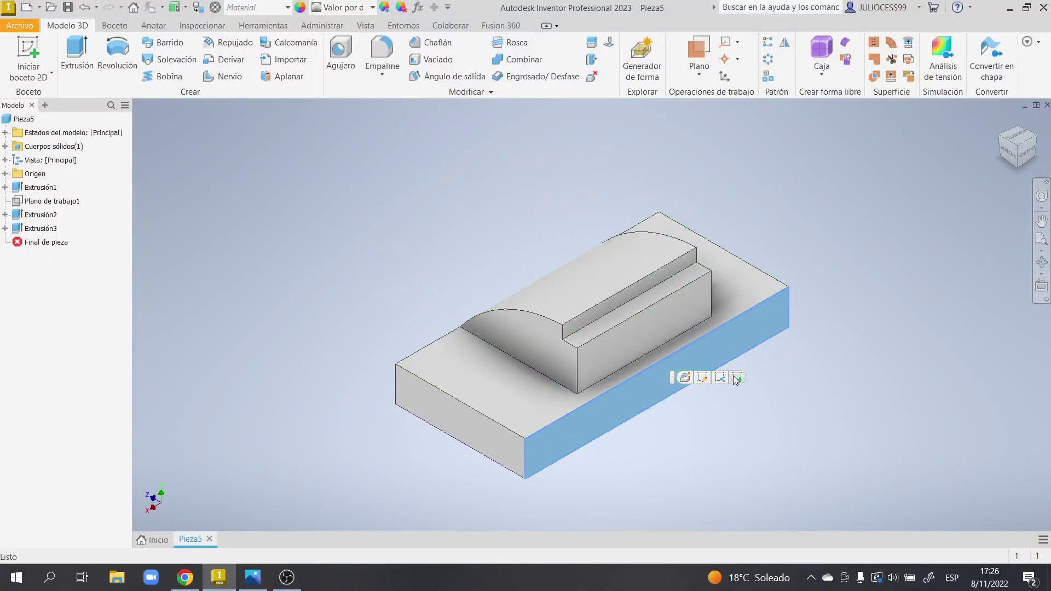
click(736, 377)
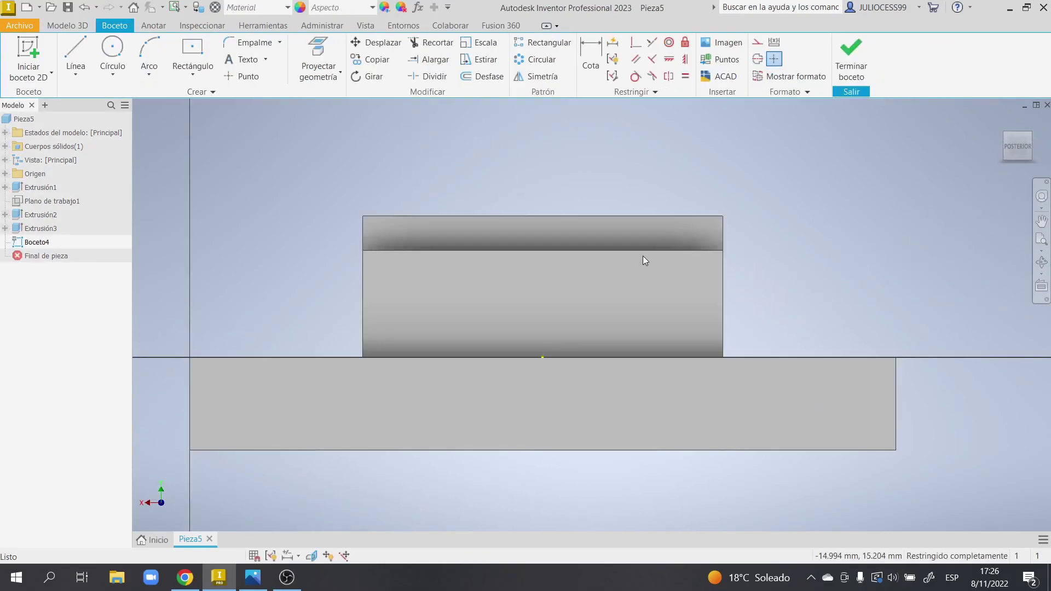
Step: Draw a 21 mm vertical construction line upward from the midpoint of the curved body's lower edge
click(75, 54)
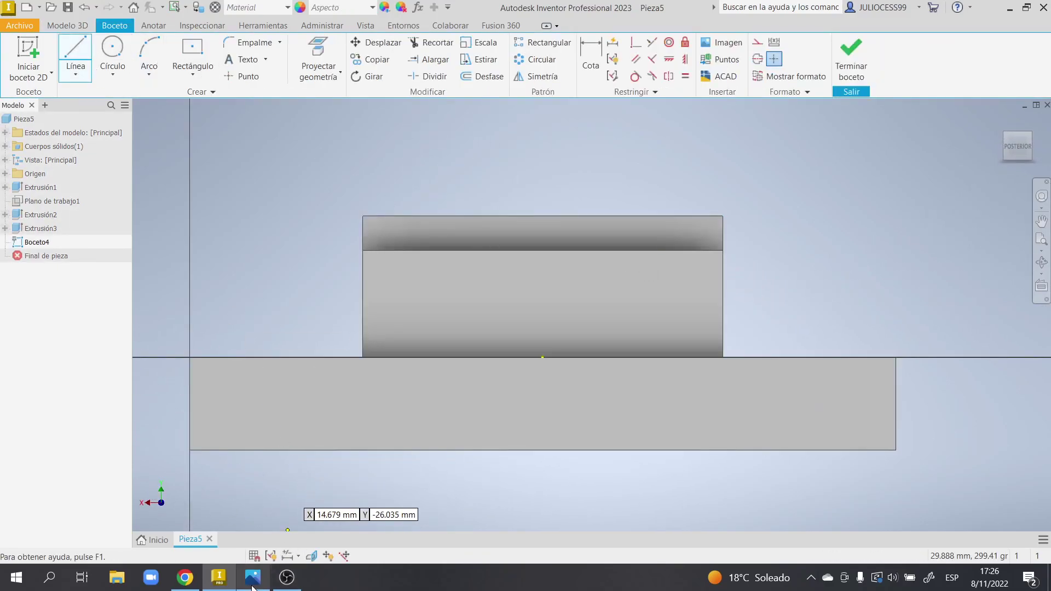
click(253, 578)
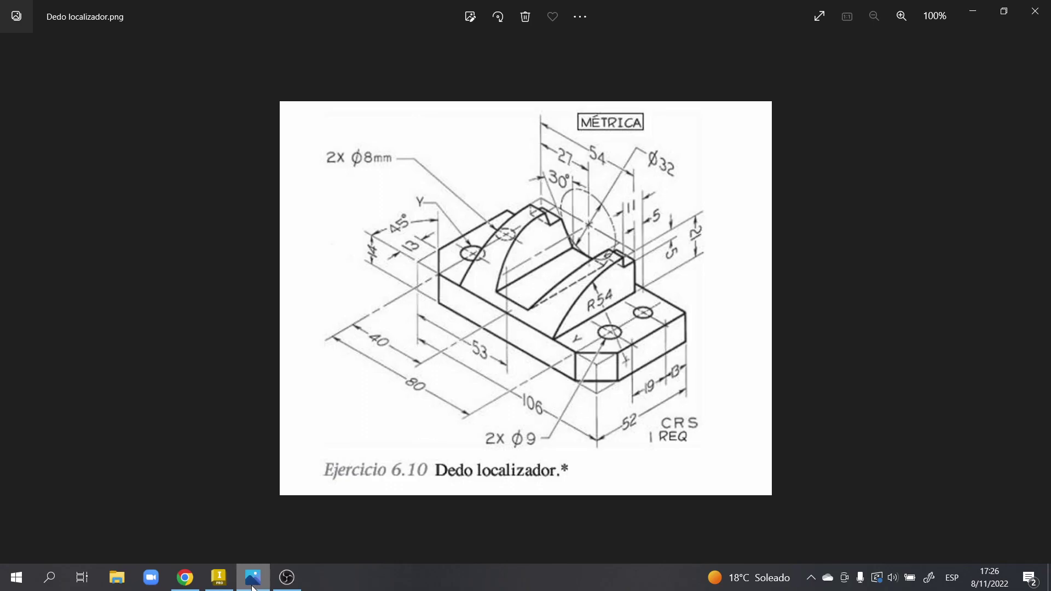
click(252, 580)
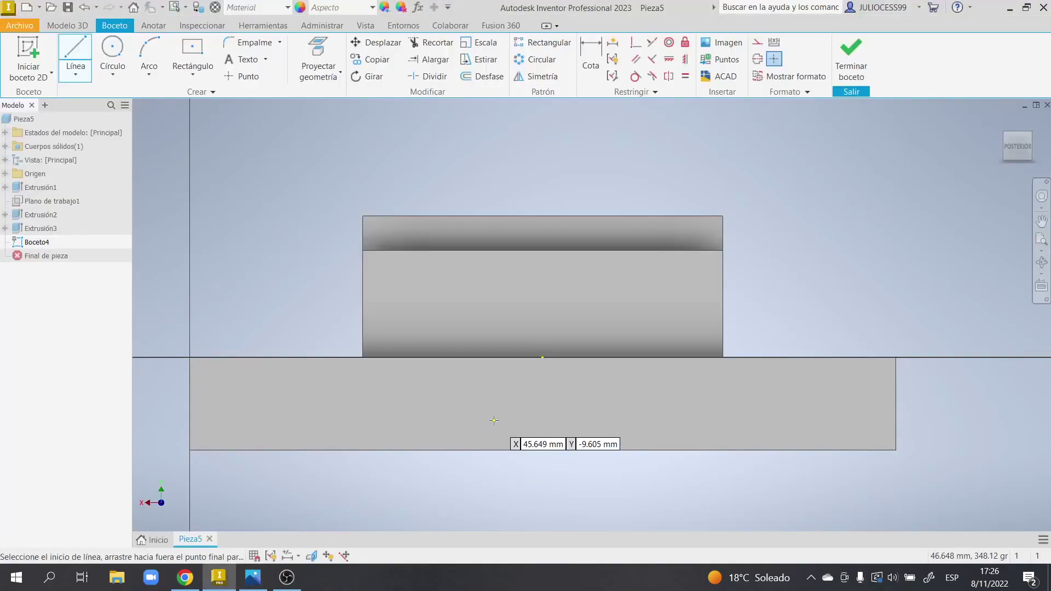
click(759, 43)
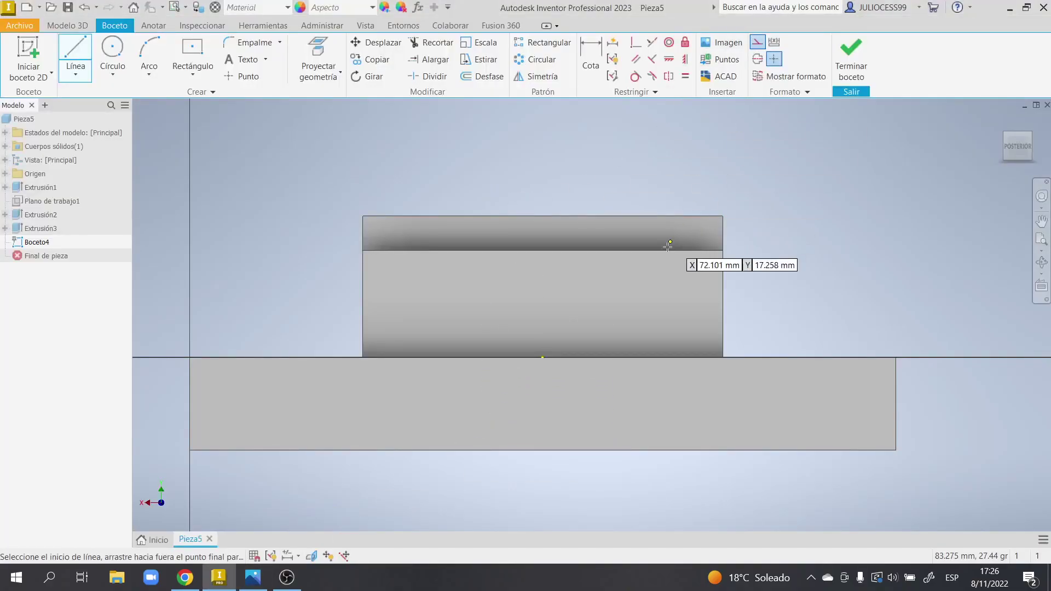
click(542, 358)
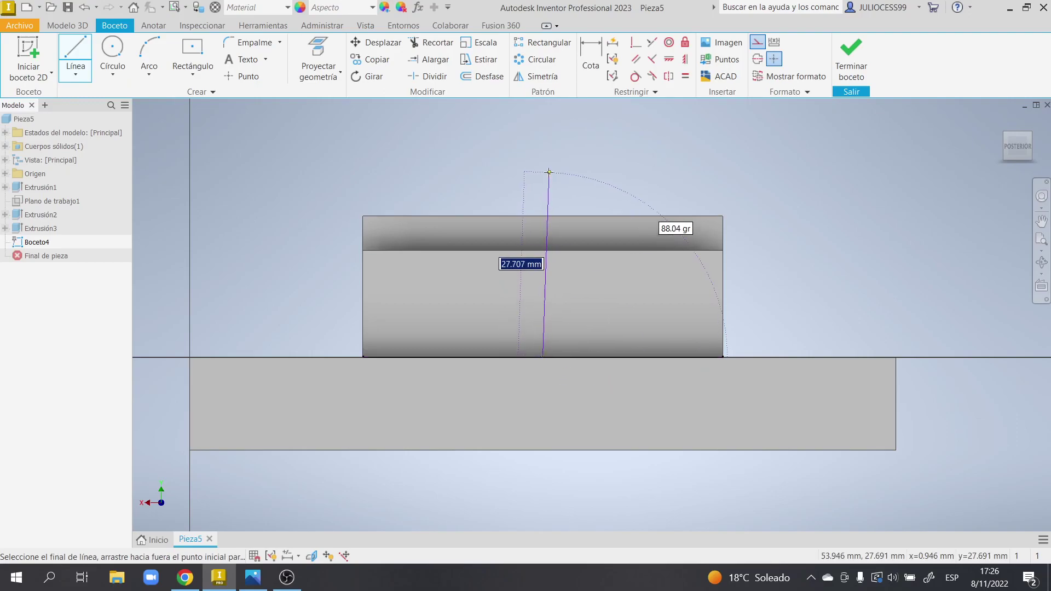
text(21)
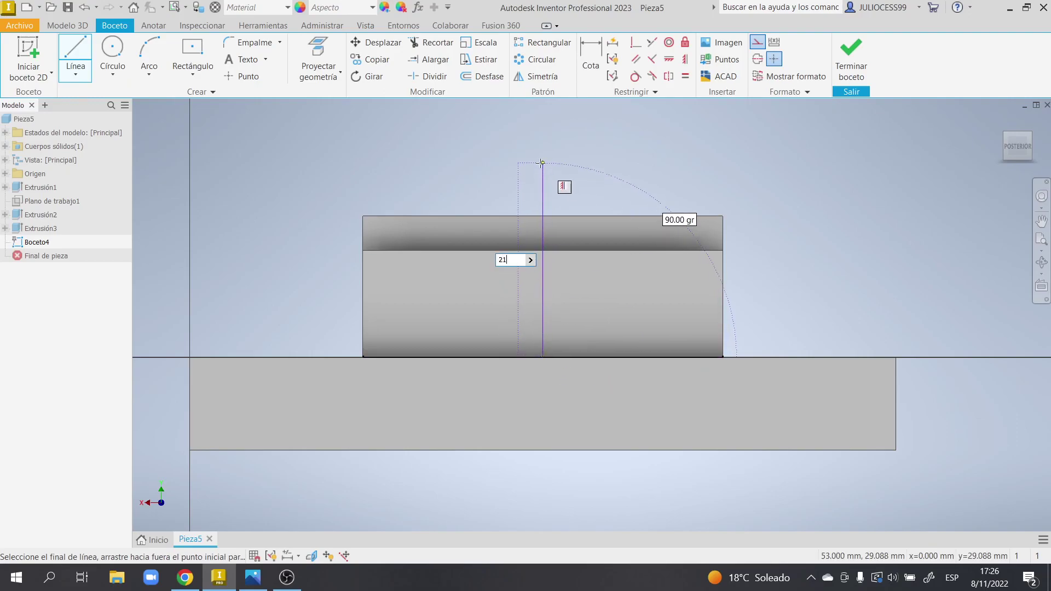
key(Return)
key(Escape)
Step: Draw a 32 mm diameter circle centred on the upper end of the 21 mm vertical construction line
scroll(542, 217, down, 3)
scroll(548, 219, down, 5)
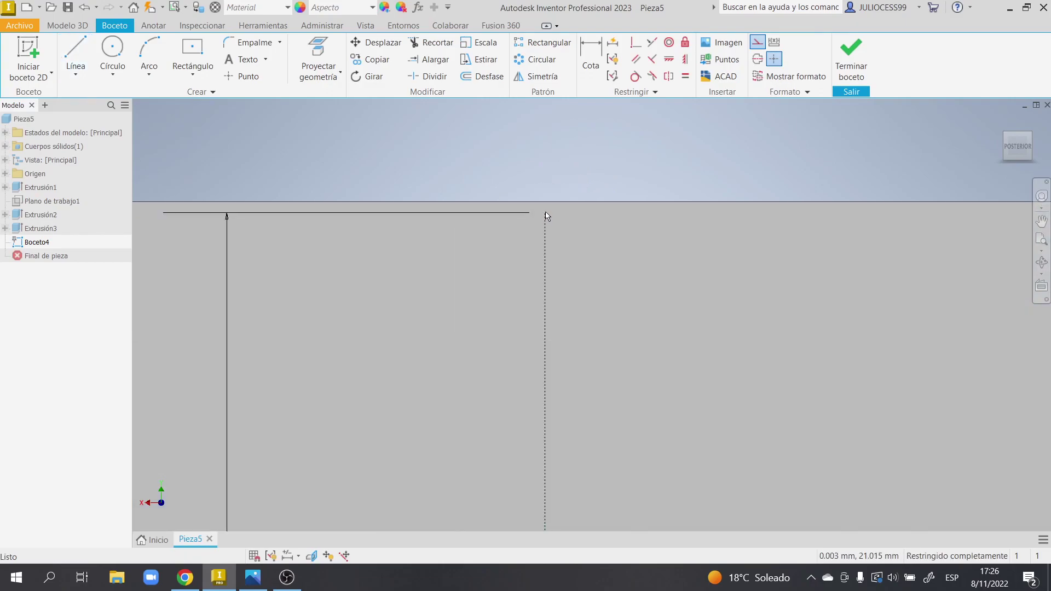
scroll(543, 207, up, 4)
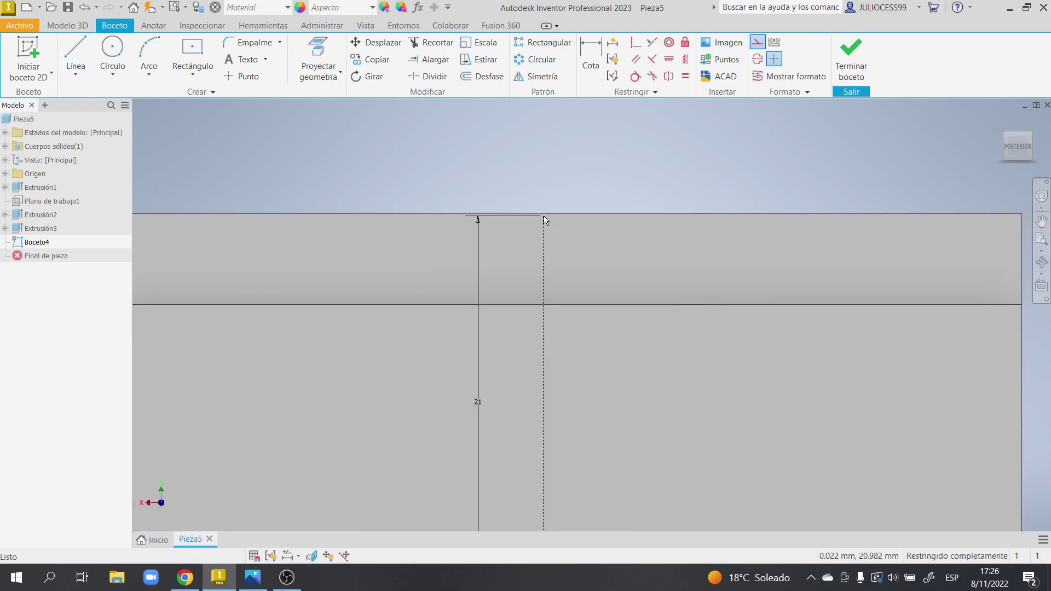
scroll(527, 192, up, 2)
click(113, 52)
click(537, 205)
key(alt+Tab)
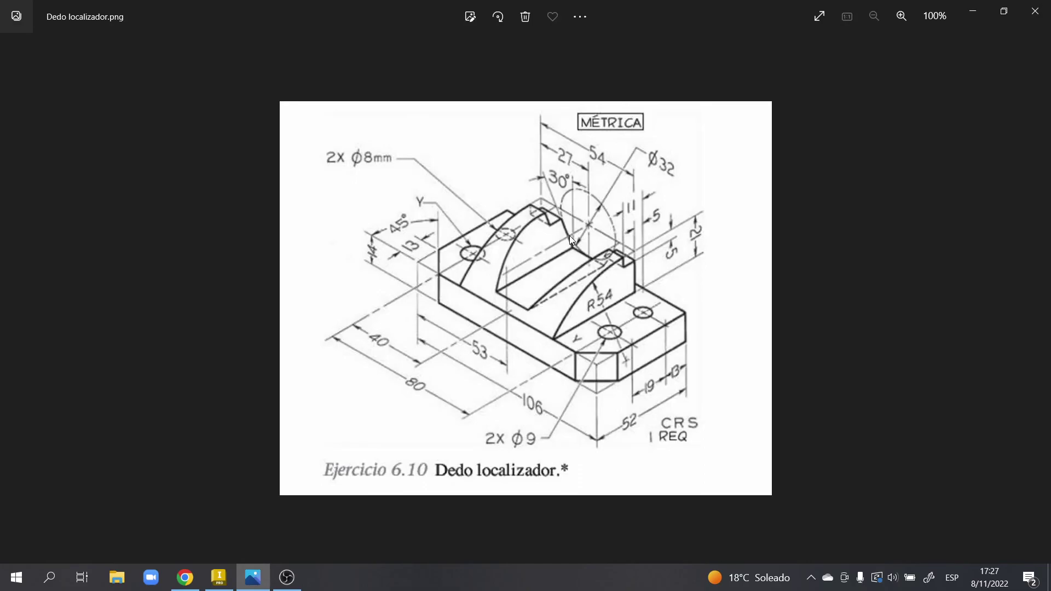
key(alt+Tab)
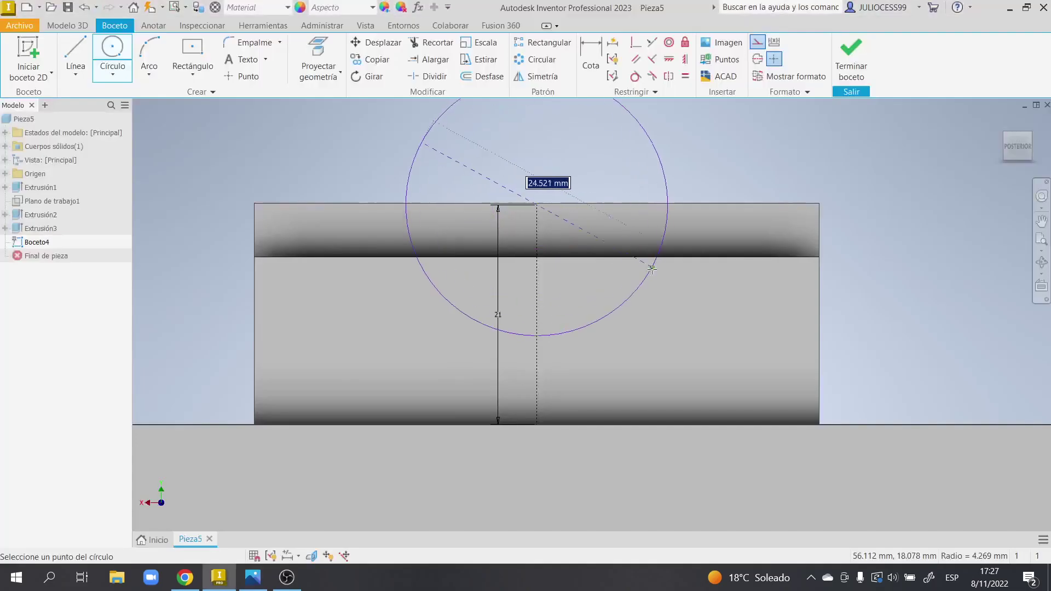
text(16)
key(Return)
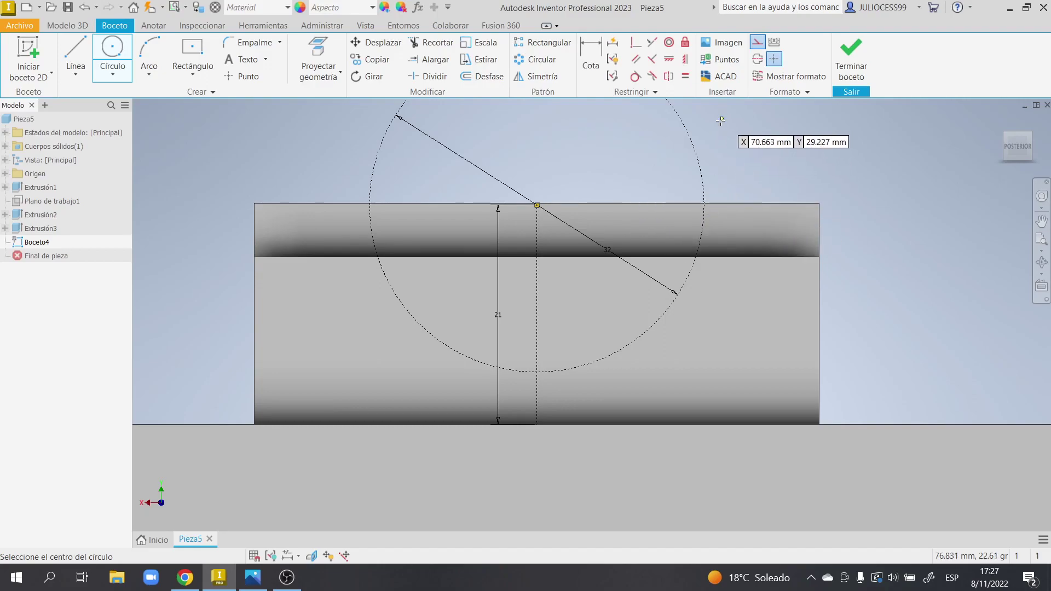
key(Escape)
Step: Change the 32 mm circle from construction to regular geometry and finish the sketch
click(693, 146)
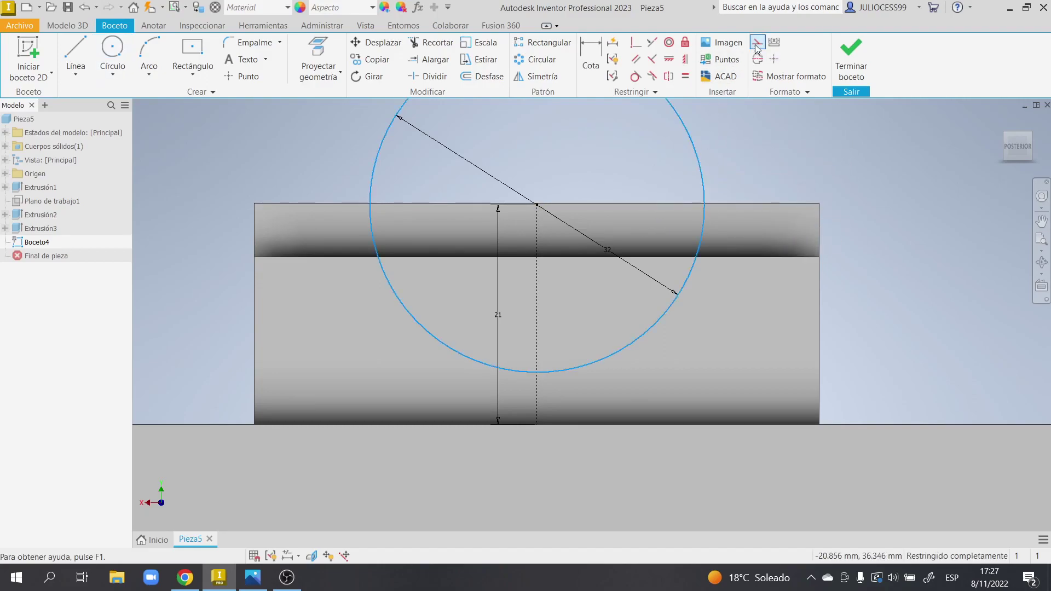
click(851, 58)
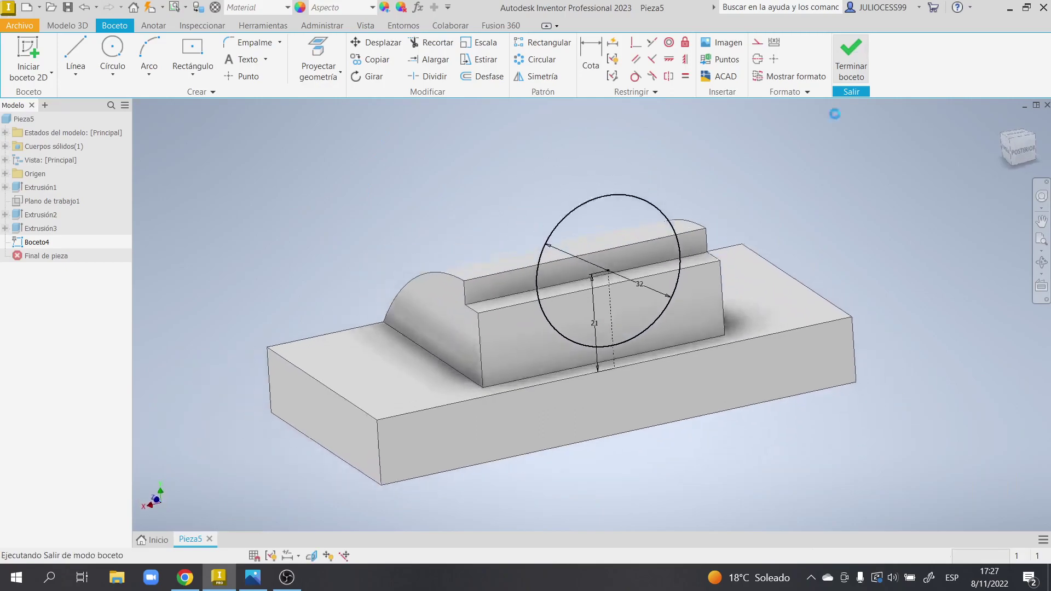
Step: Return the model to an isometric view and check the central recess in the reference drawing
click(1001, 121)
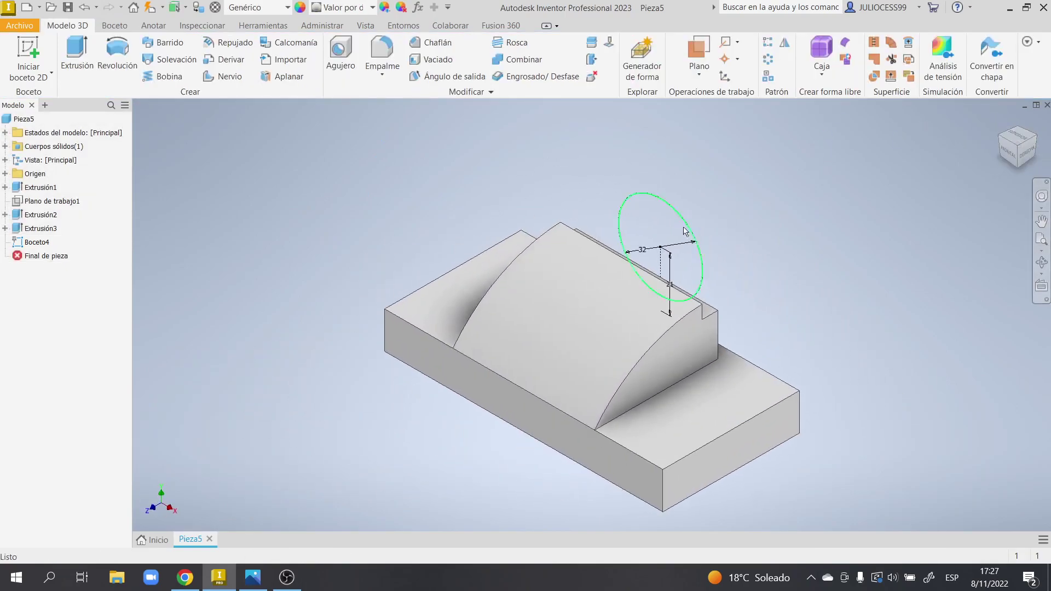
scroll(580, 258, up, 5)
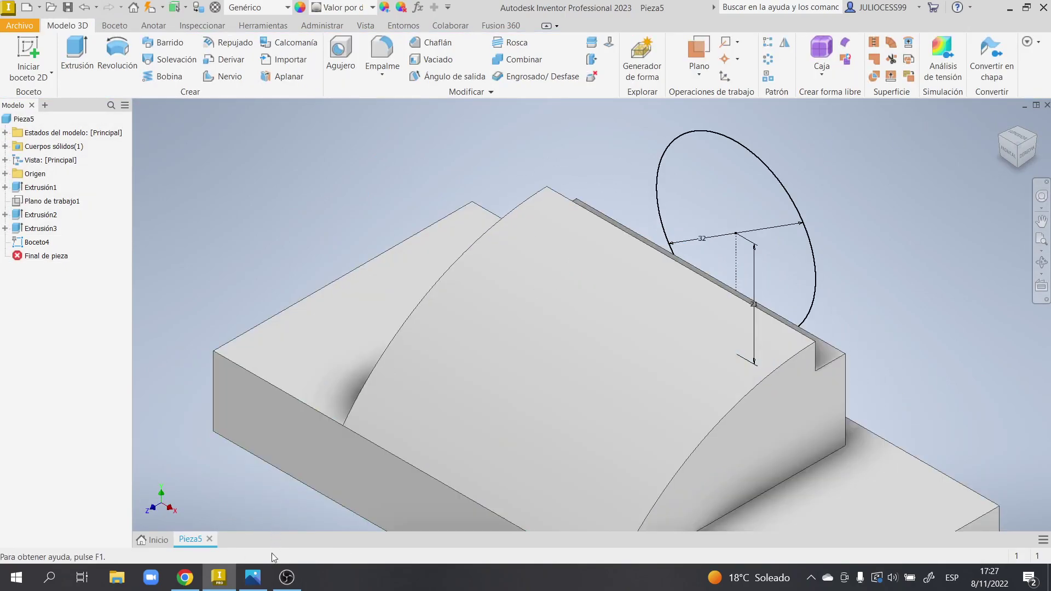
click(258, 587)
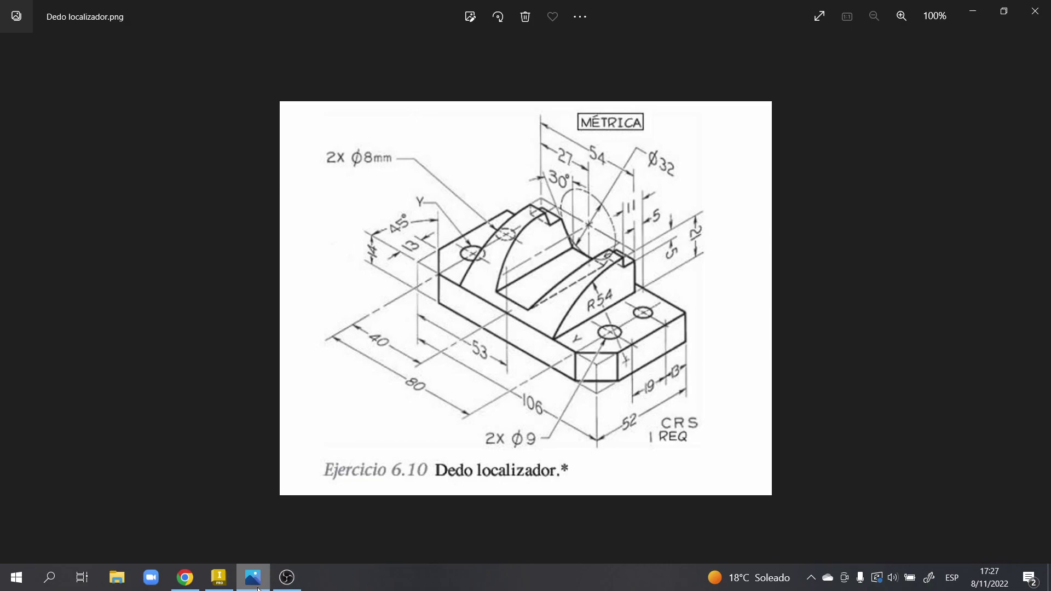
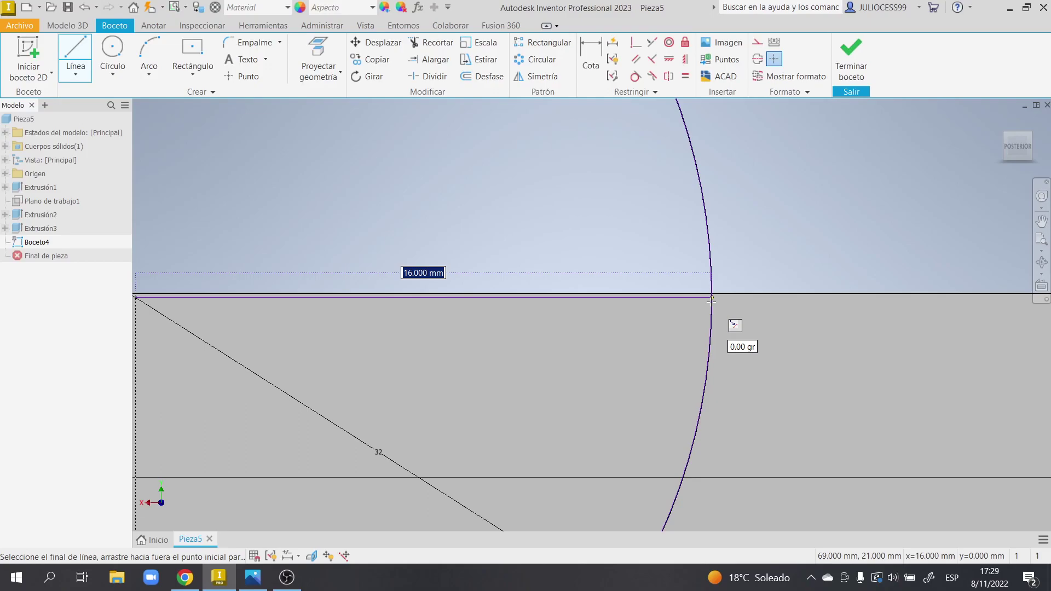
Step: Try to draw a 16 mm horizontal line from the circle's centre to its right-hand side
double_click(711, 299)
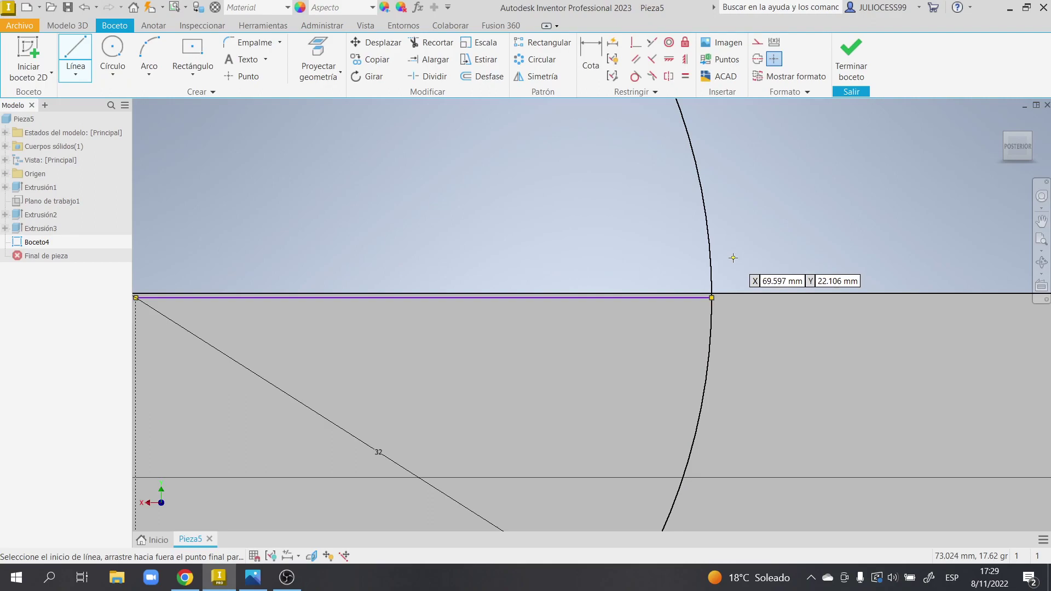
key(Escape)
scroll(732, 277, down, 5)
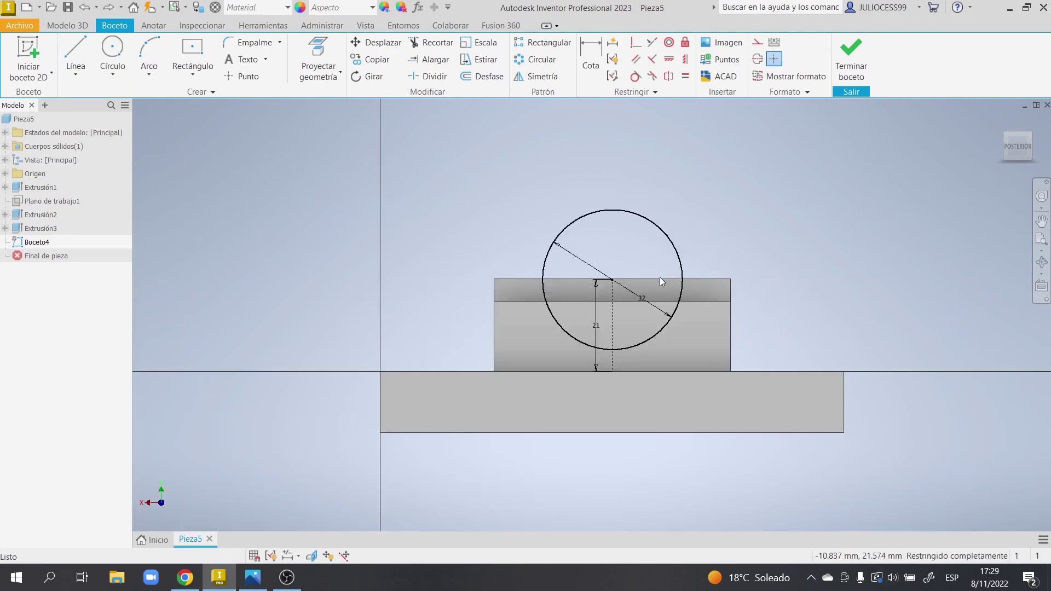
scroll(599, 349, up, 3)
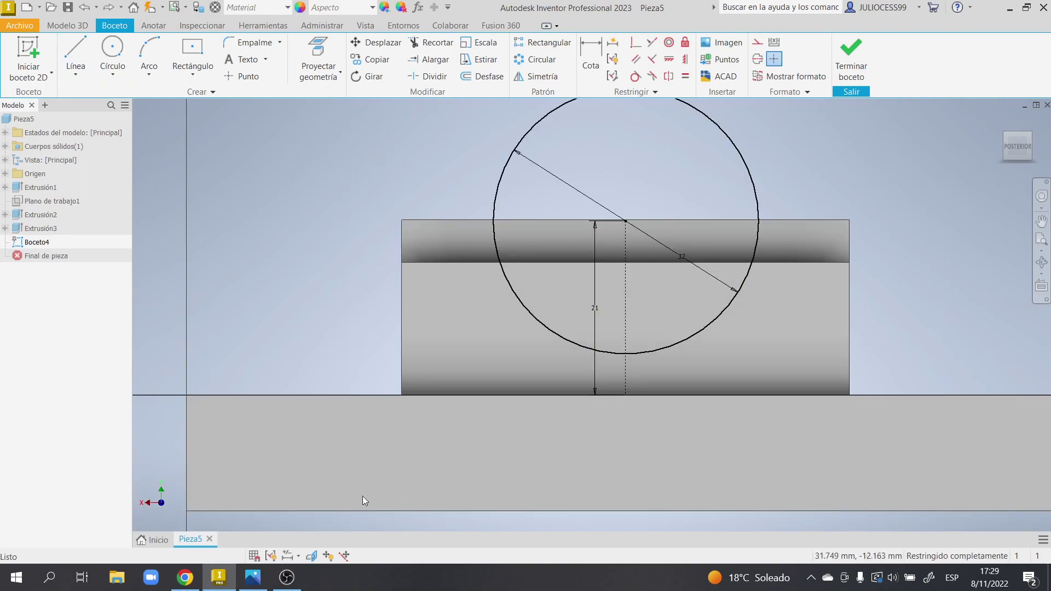
Step: Check the reference drawing and try to dimension the circle's centre against the curved body's upper edge
click(253, 578)
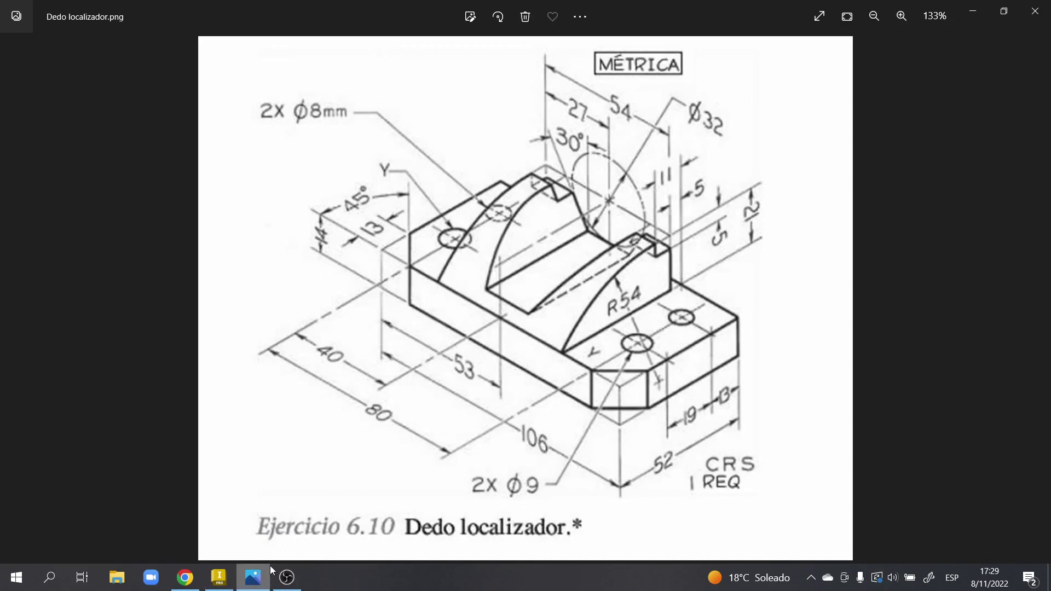
click(232, 581)
scroll(627, 230, up, 5)
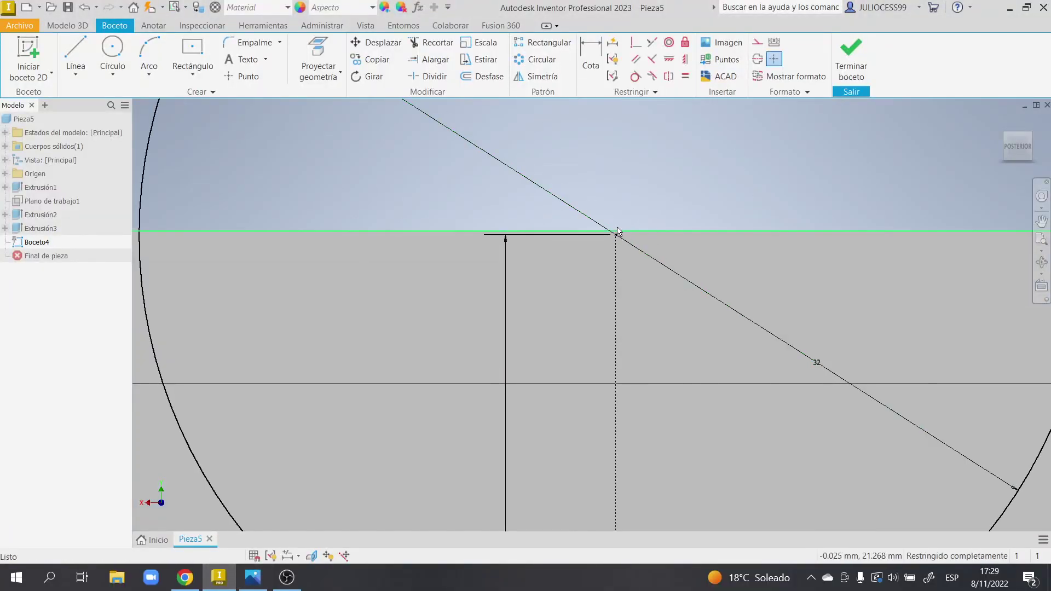
scroll(580, 221, down, 3)
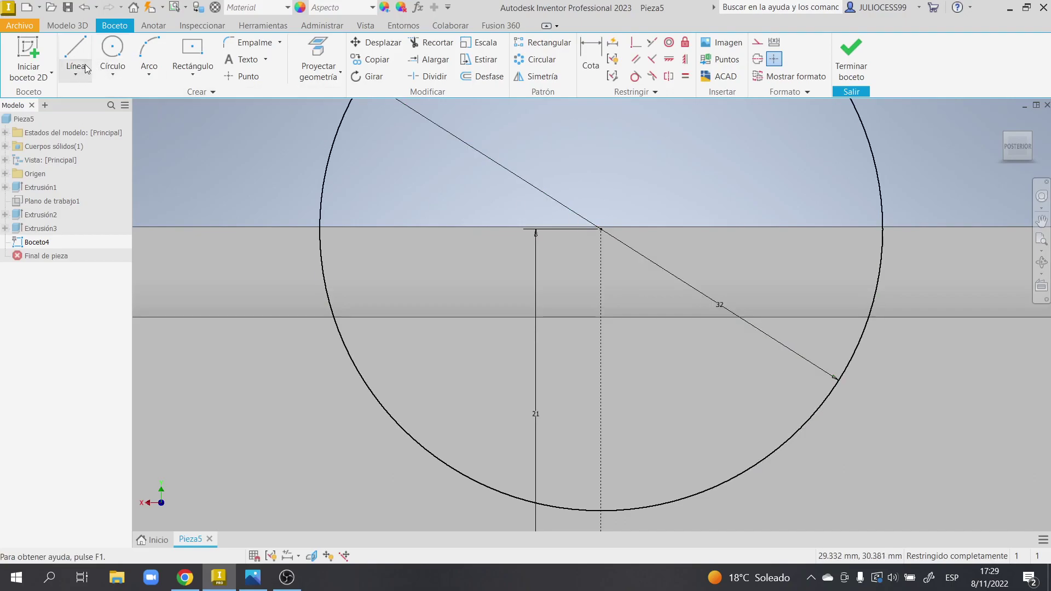
click(588, 53)
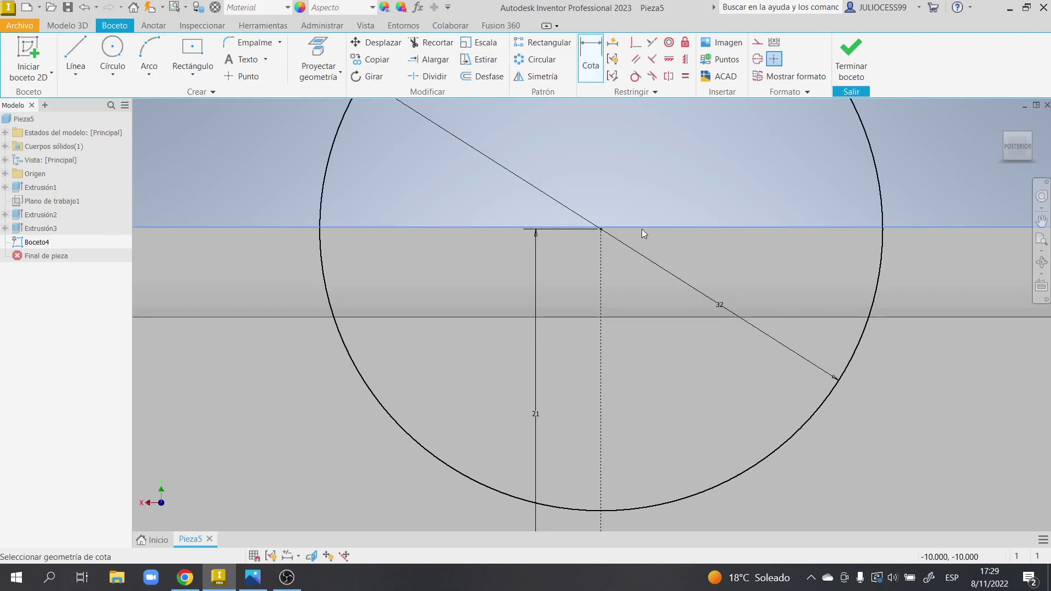
click(607, 230)
click(654, 240)
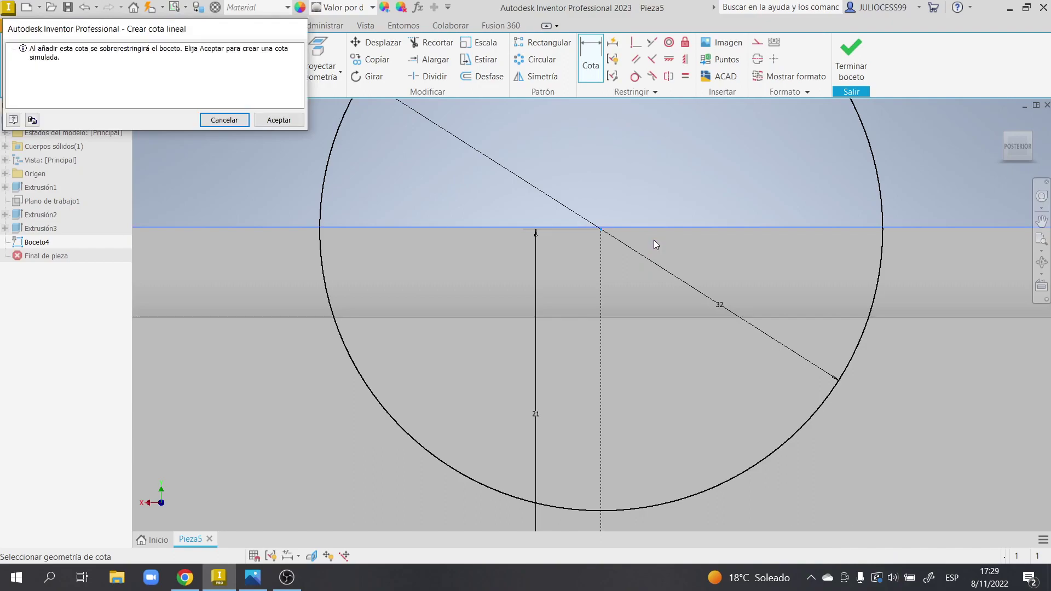
key(Escape)
Step: Delete the 21 mm construction line with its dimension and set the circle centre's distance from the curved body's upper edge to 0 mm
scroll(654, 240, down, 5)
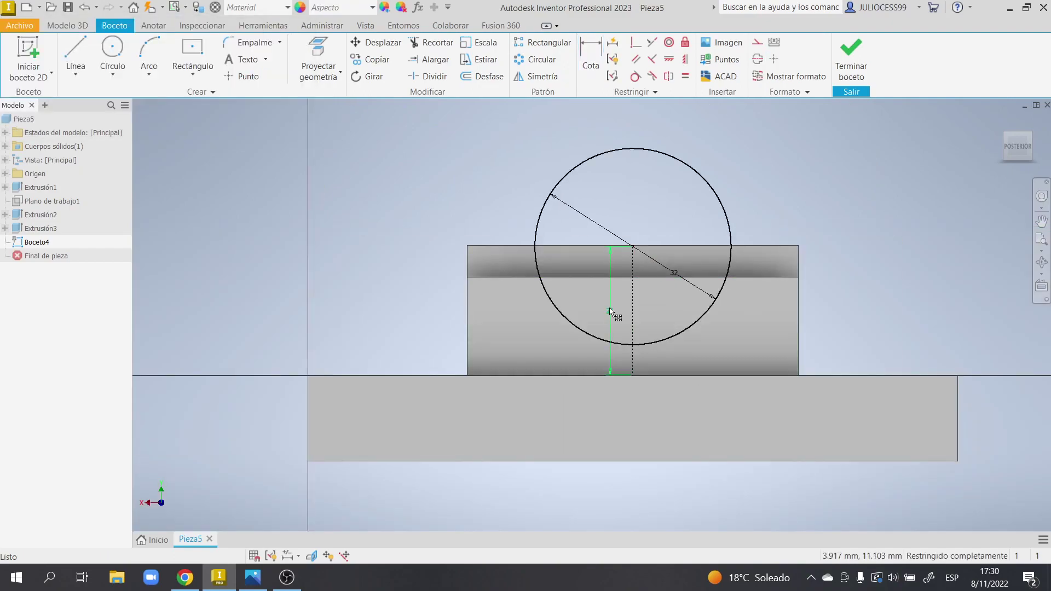
key(Delete)
scroll(633, 276, up, 5)
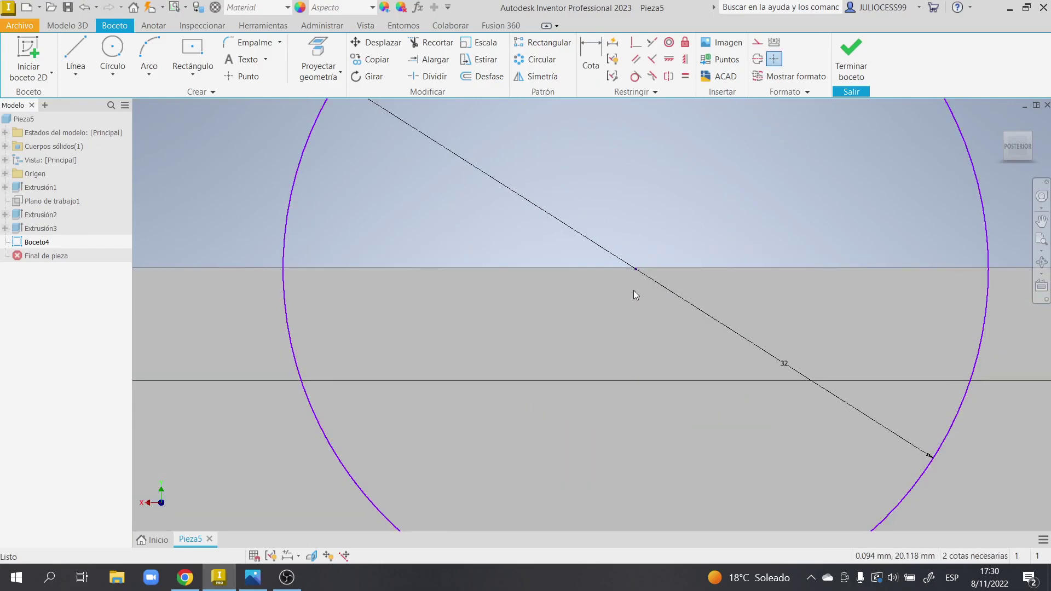
scroll(634, 293, down, 3)
scroll(635, 257, up, 5)
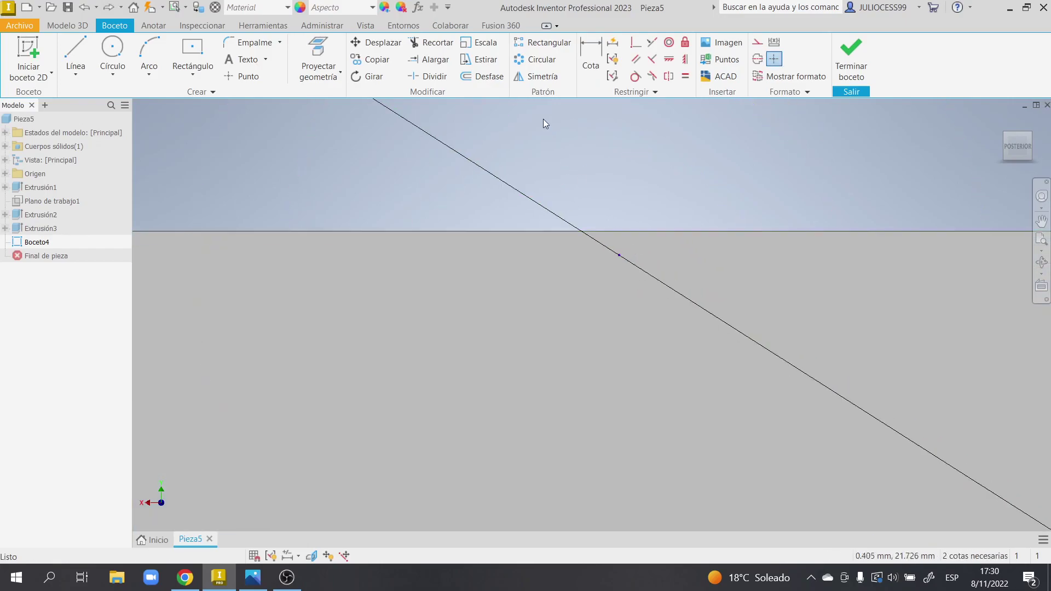
click(591, 60)
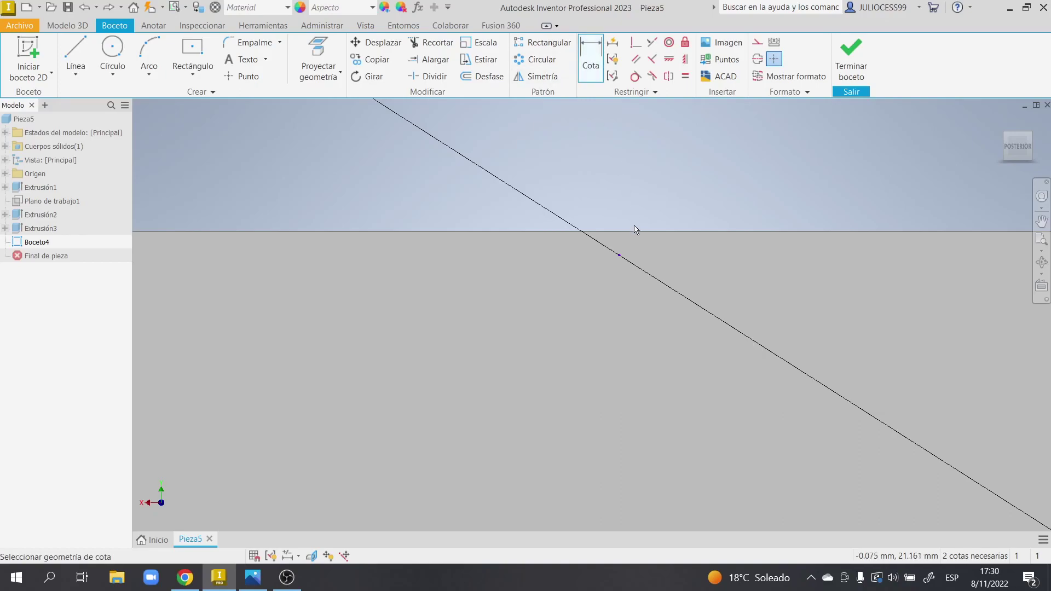
click(620, 255)
click(664, 254)
text(0)
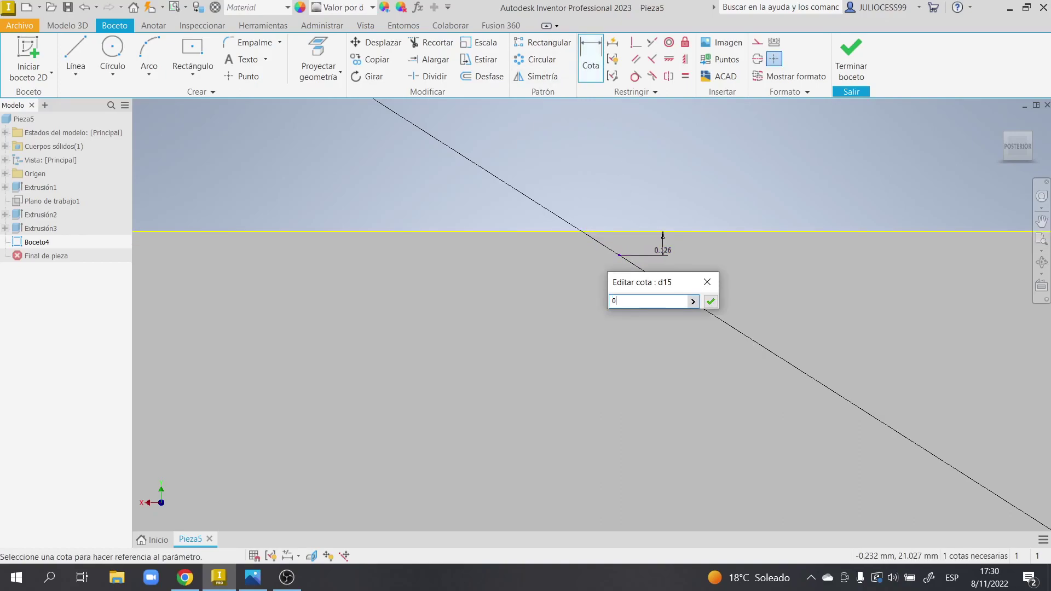
key(Return)
scroll(651, 247, down, 4)
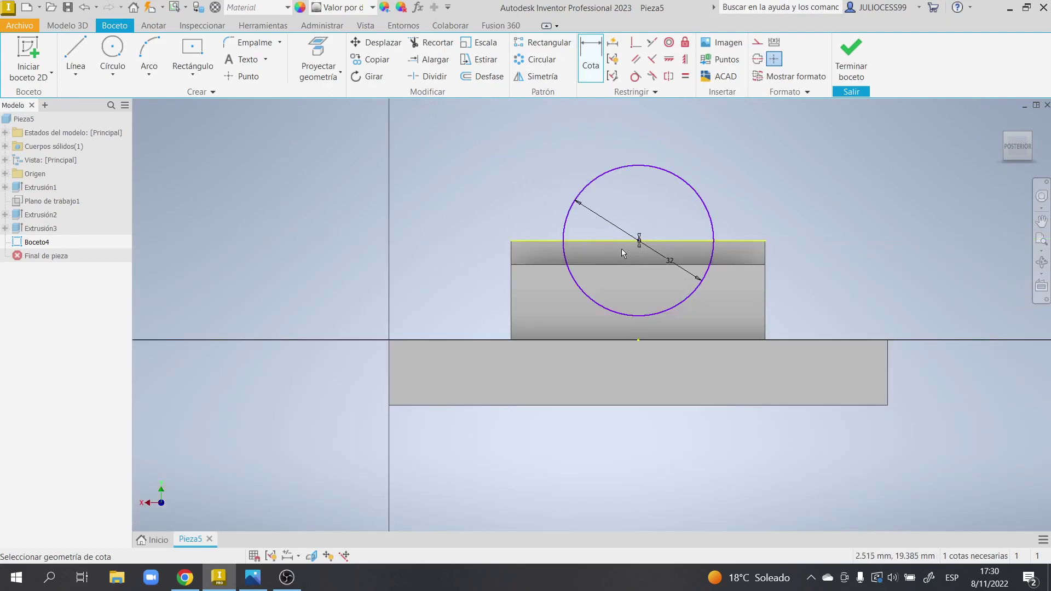
scroll(630, 244, up, 2)
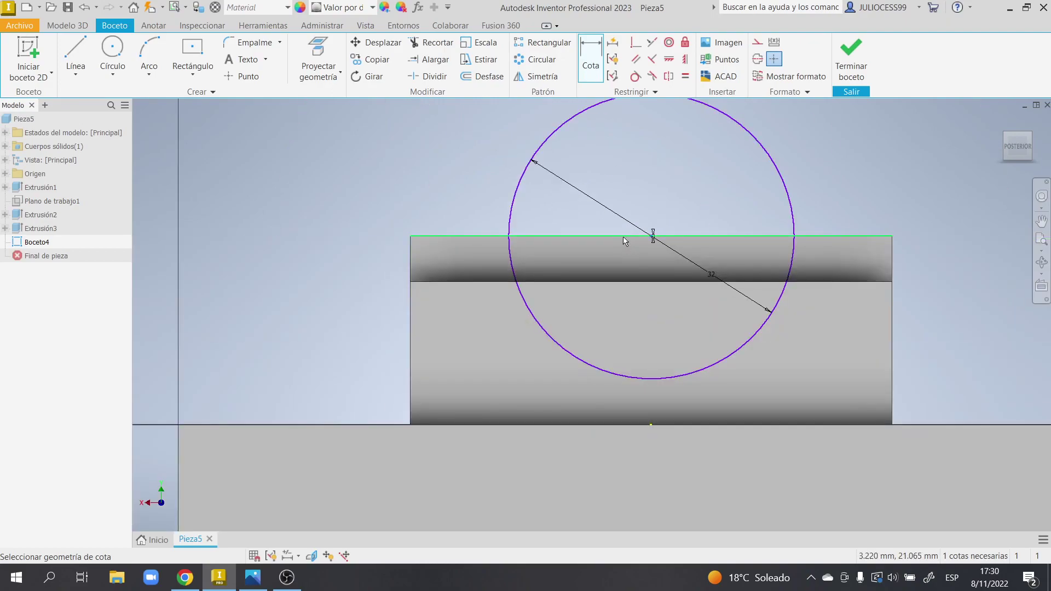
click(623, 237)
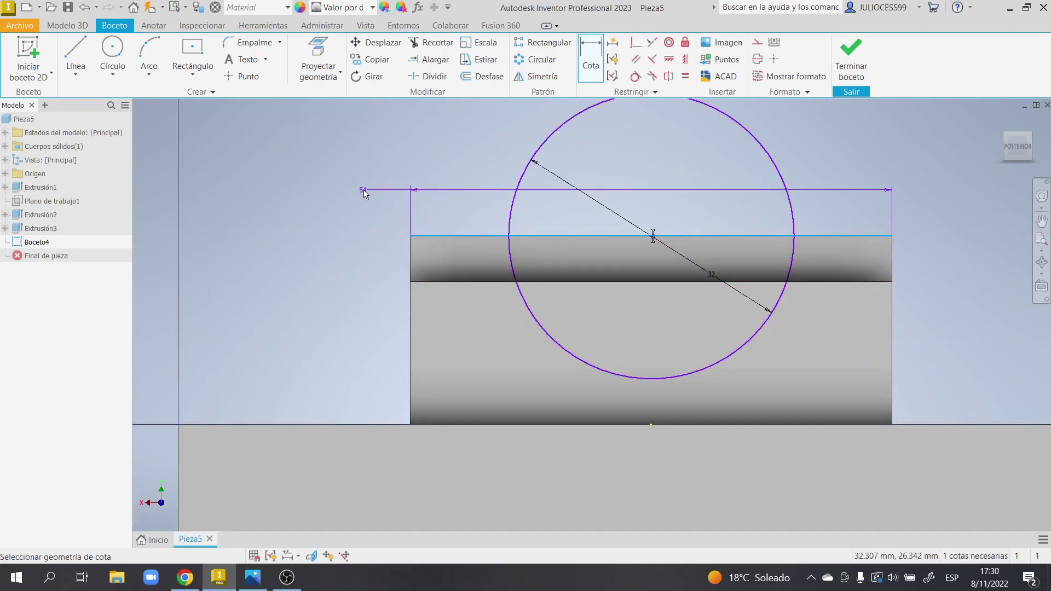
key(Escape)
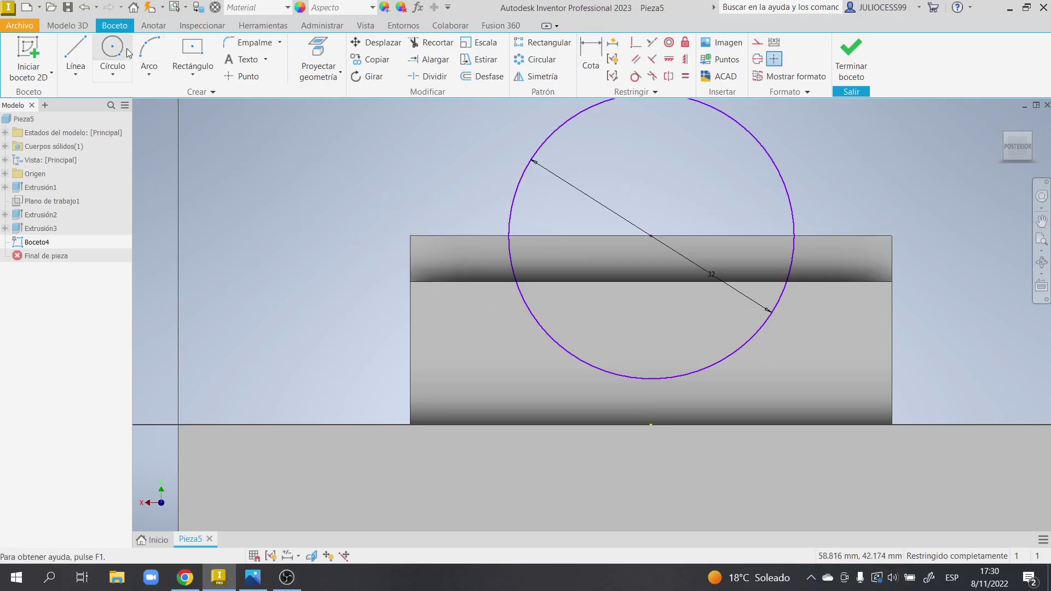
Step: Draw a 16 mm horizontal line from the circle's centre to its right side and another horizontal line rightward from its lowest point
click(76, 52)
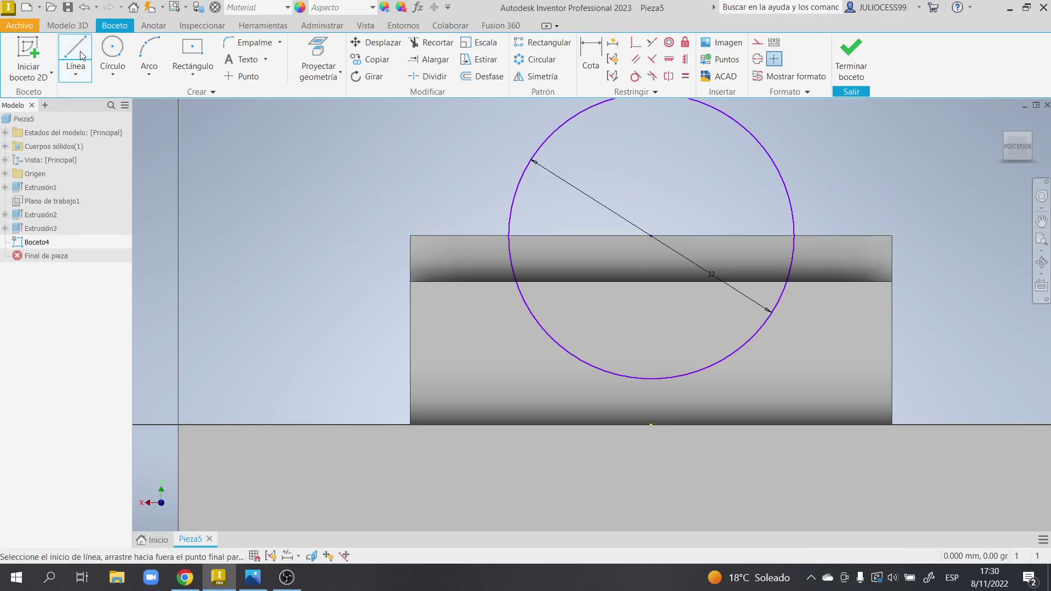
click(650, 235)
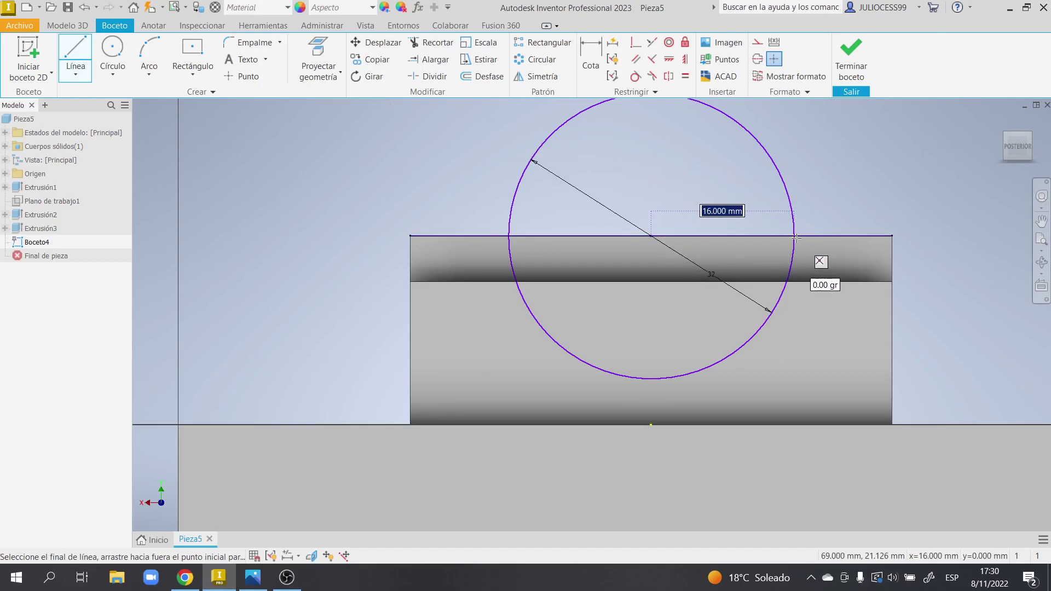
double_click(794, 236)
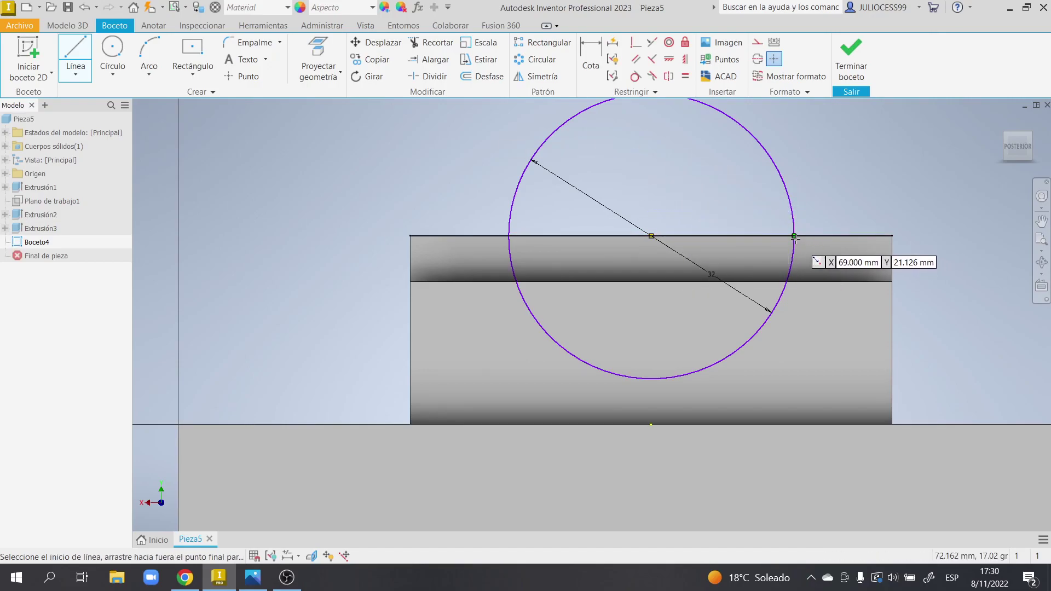
click(656, 380)
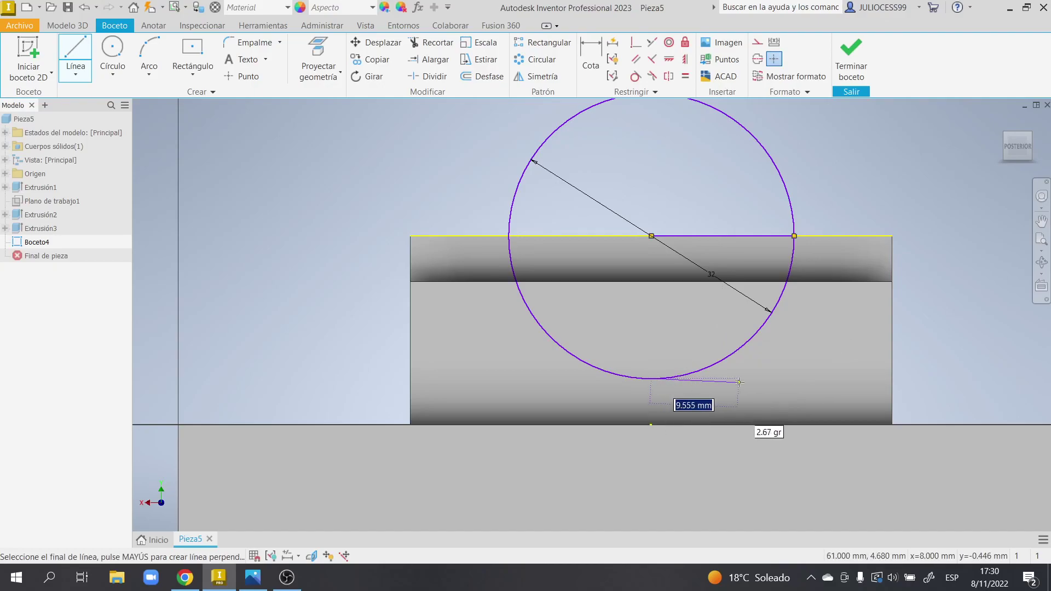
double_click(775, 378)
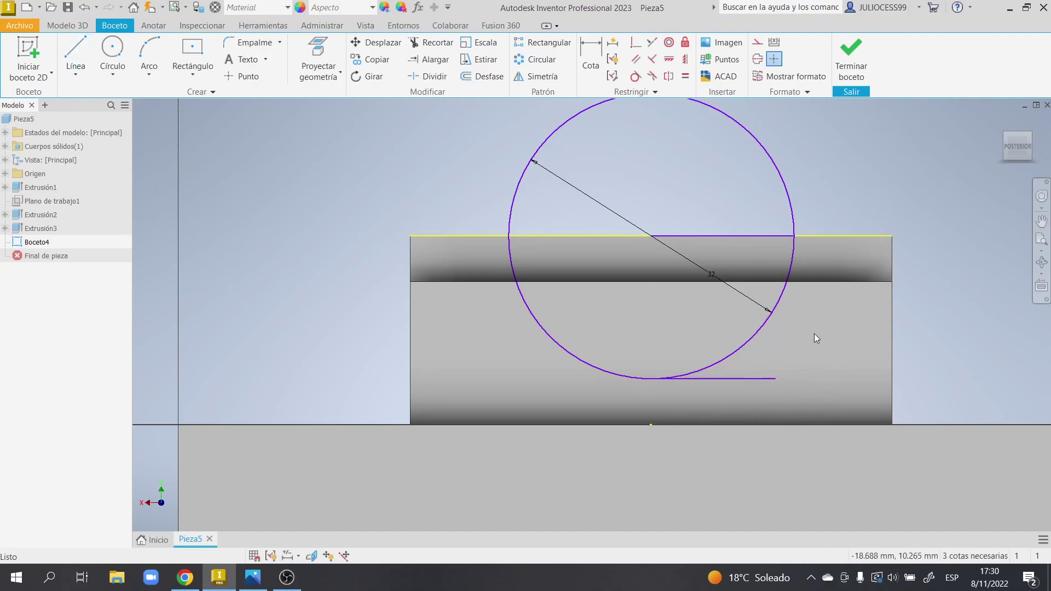
Step: Check the recess's 30° sloped side in the reference drawing with the Line tool active in the sketch
click(75, 49)
click(253, 578)
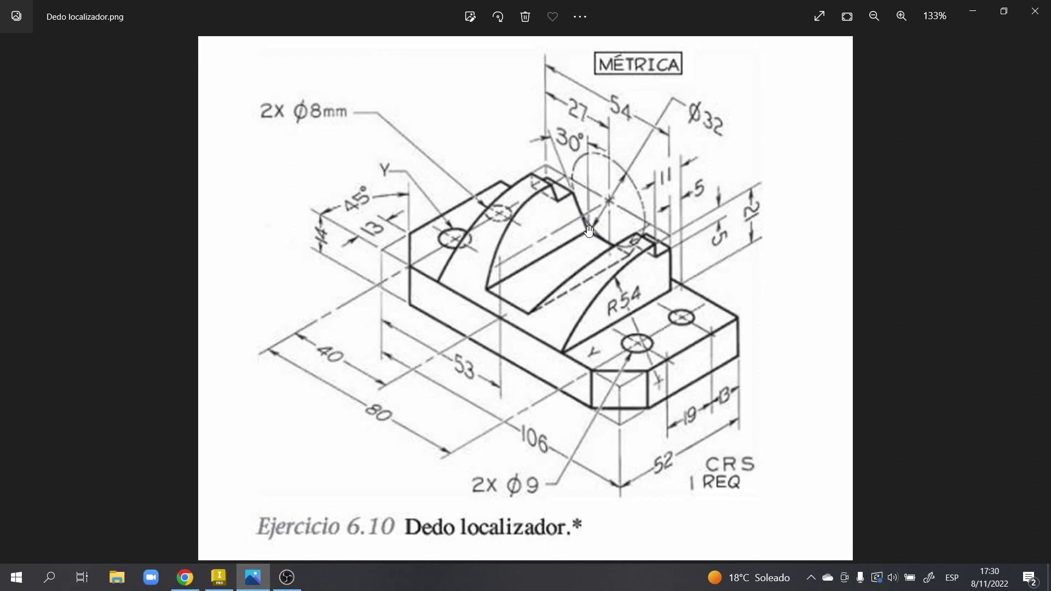
click(219, 577)
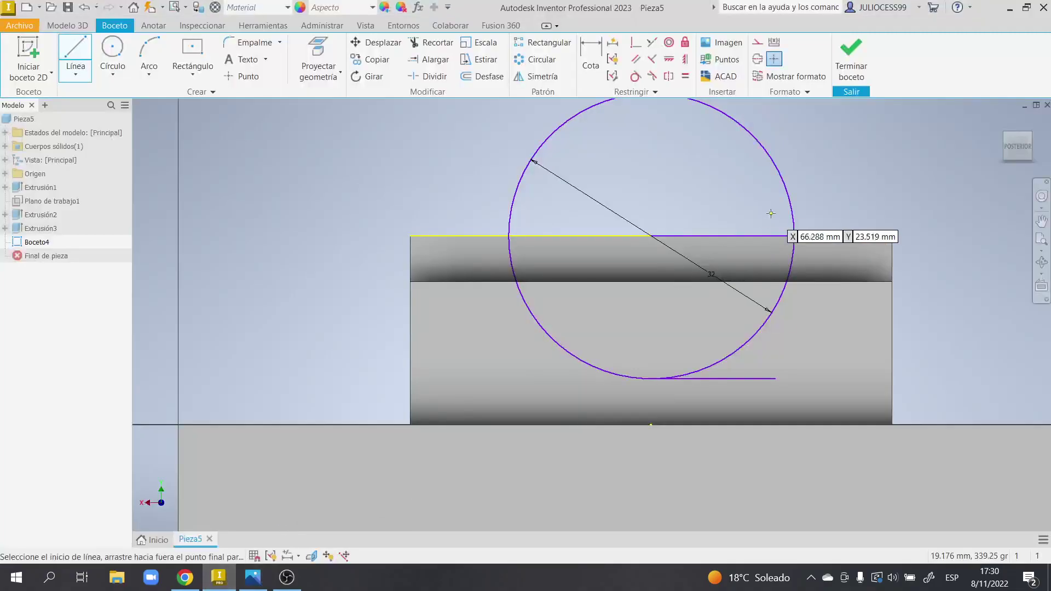
click(792, 236)
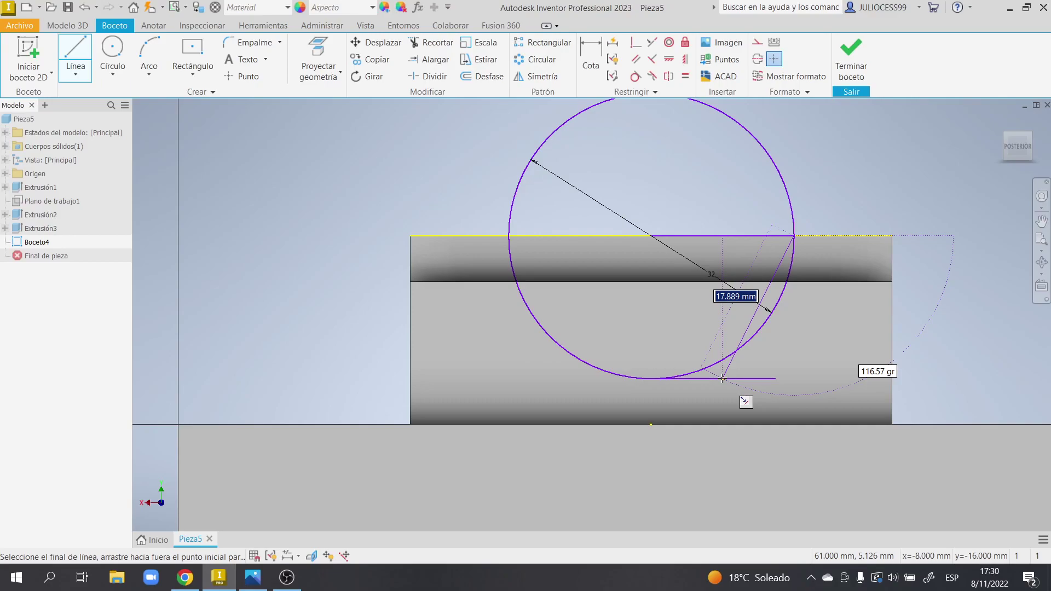
key(Tab)
text(150)
key(Tab)
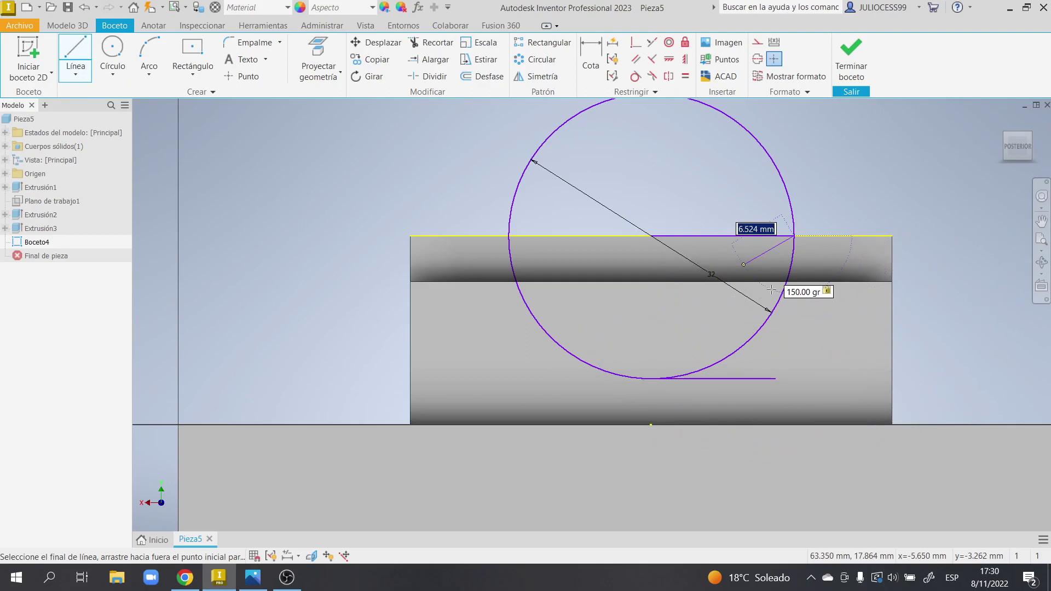
key(alt+Tab)
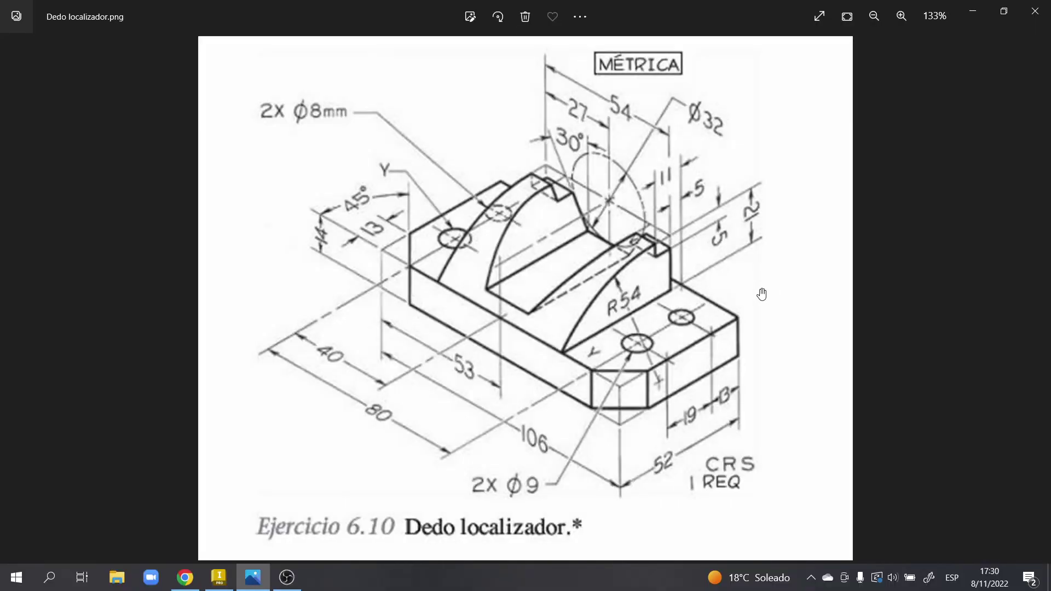
key(alt+Tab)
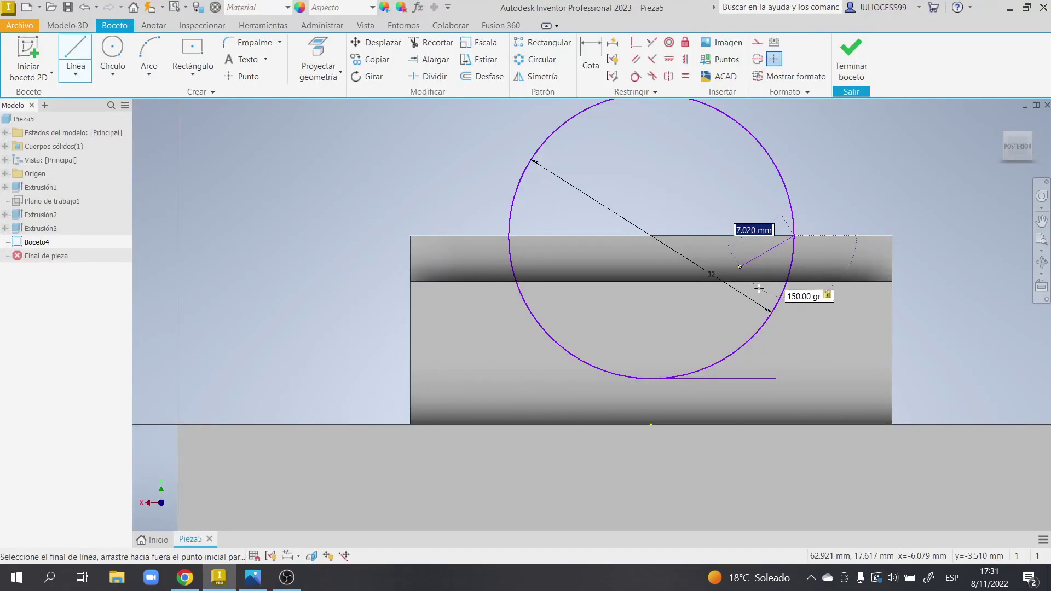
key(Tab)
key(Tab)
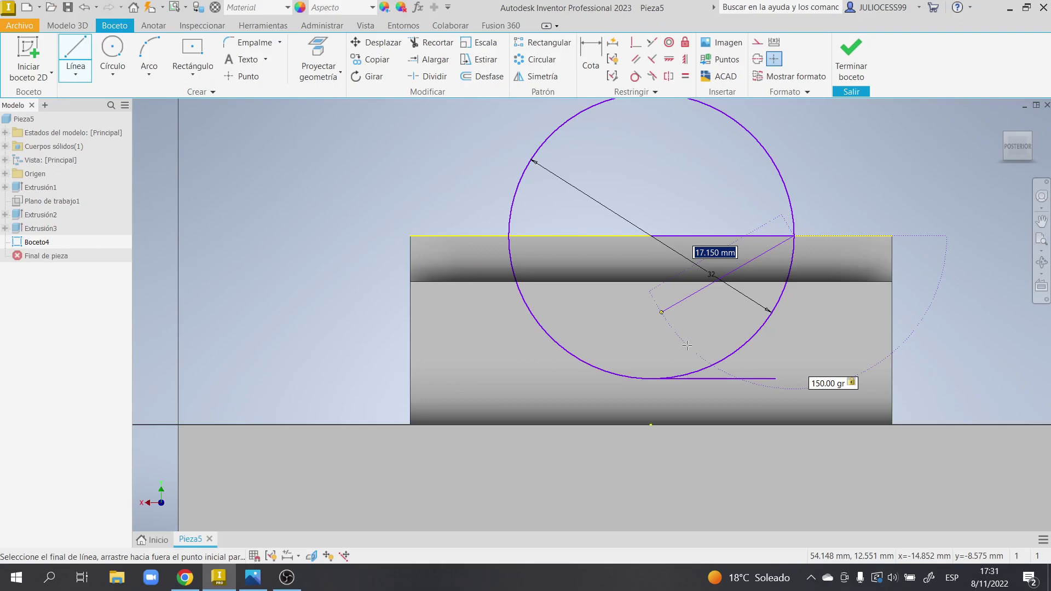
text(1)
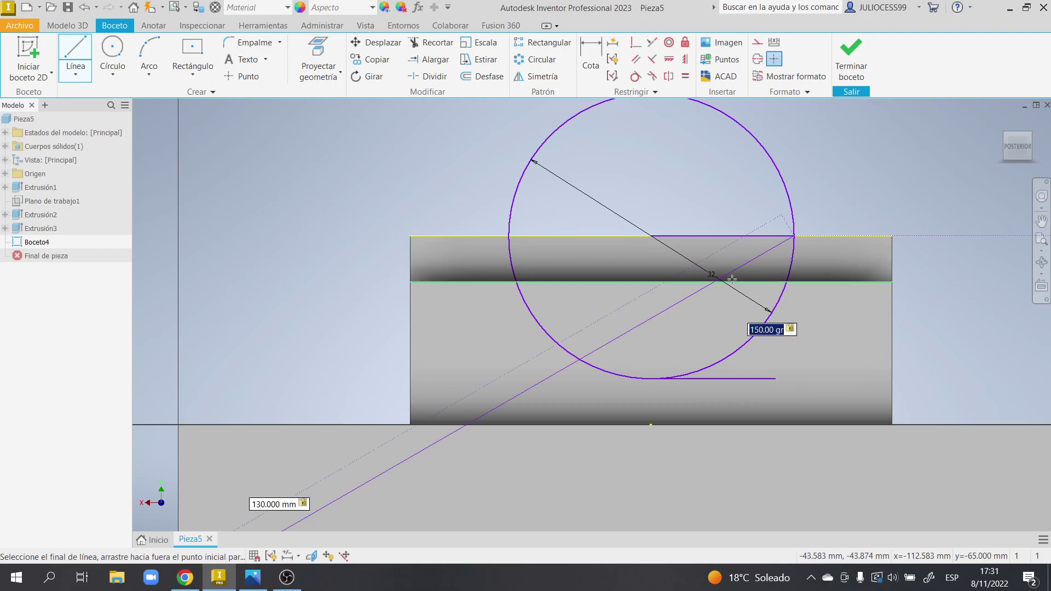
key(Escape)
Step: Draw the recess's sloped side at 120° from the upper line's end on the circle down to the lower horizontal line
key(l)
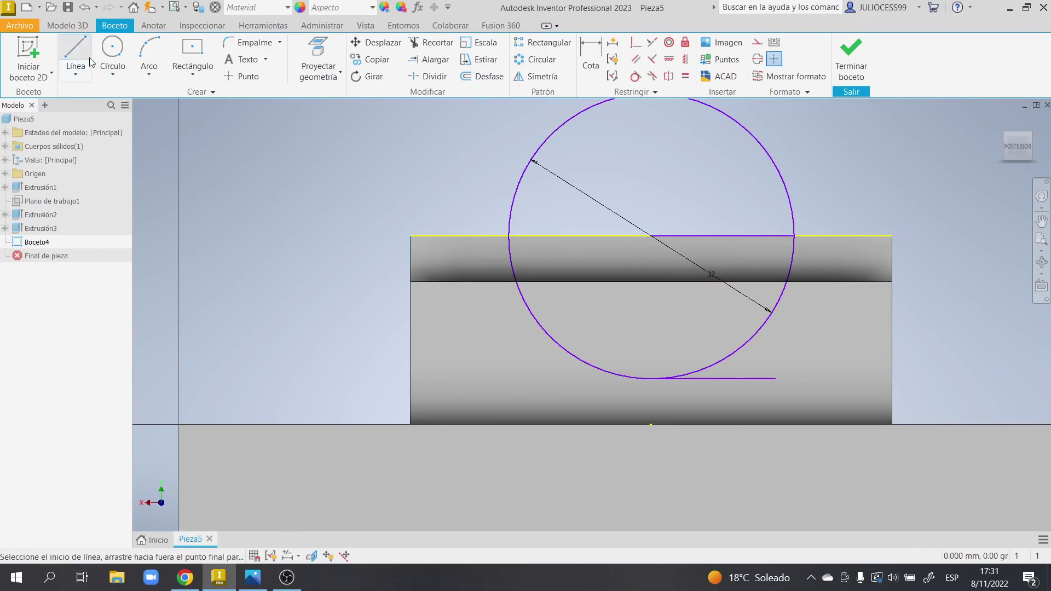
click(793, 237)
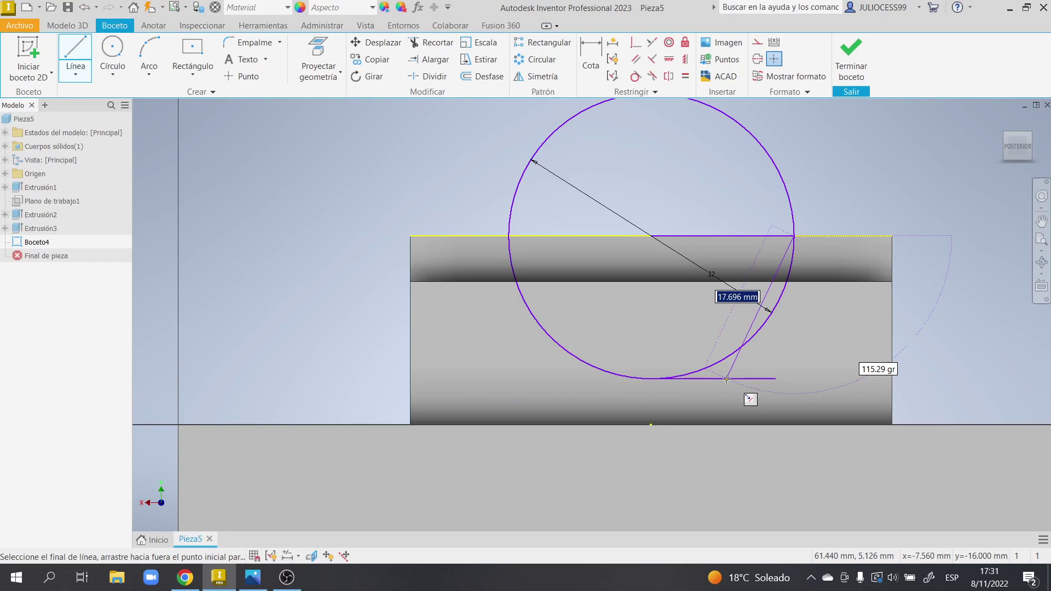
key(Tab)
text(120)
key(Tab)
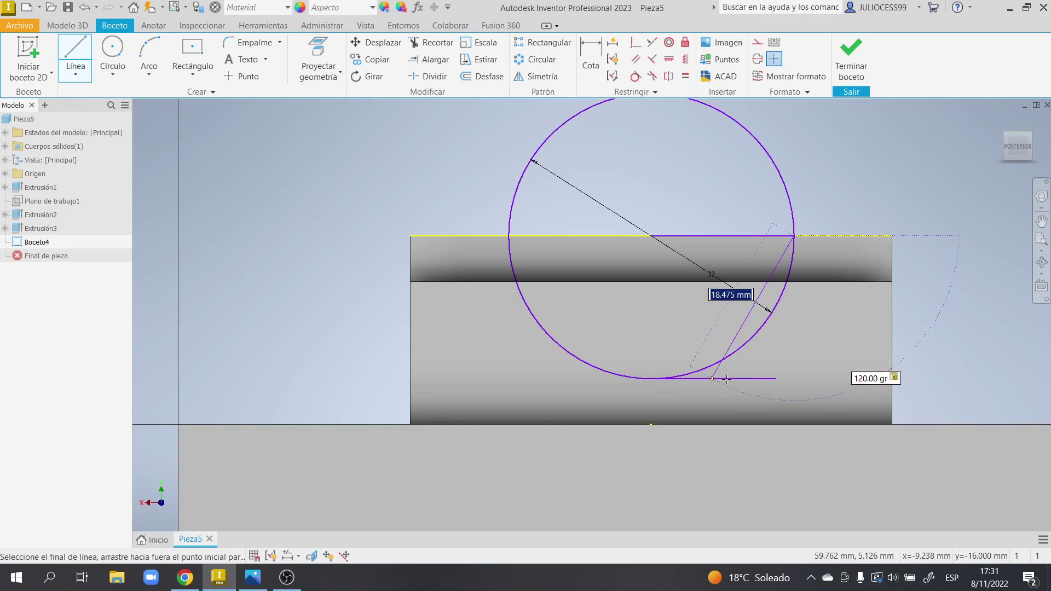
key(Return)
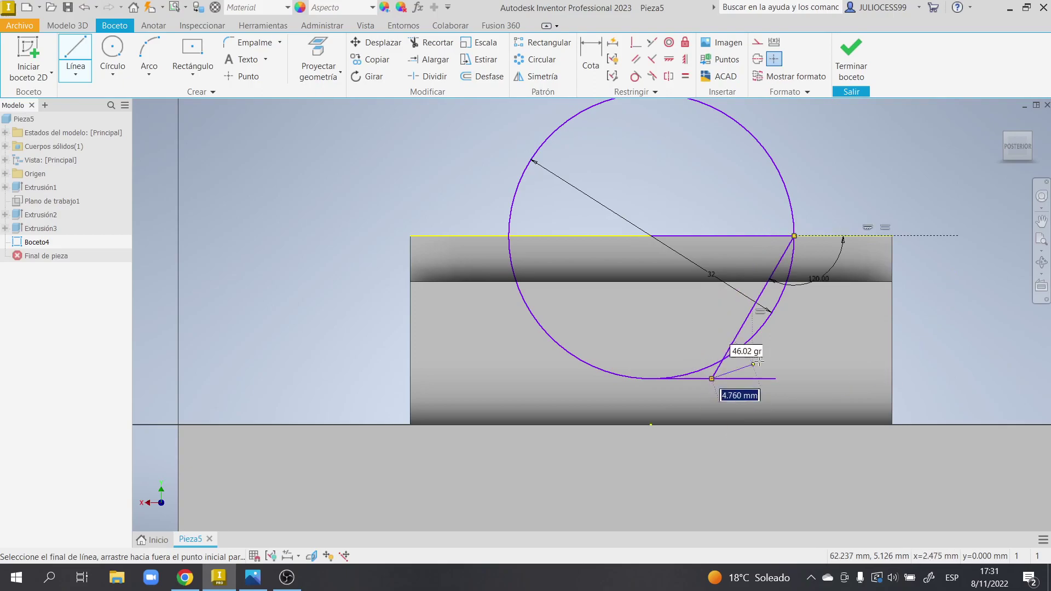
key(Escape)
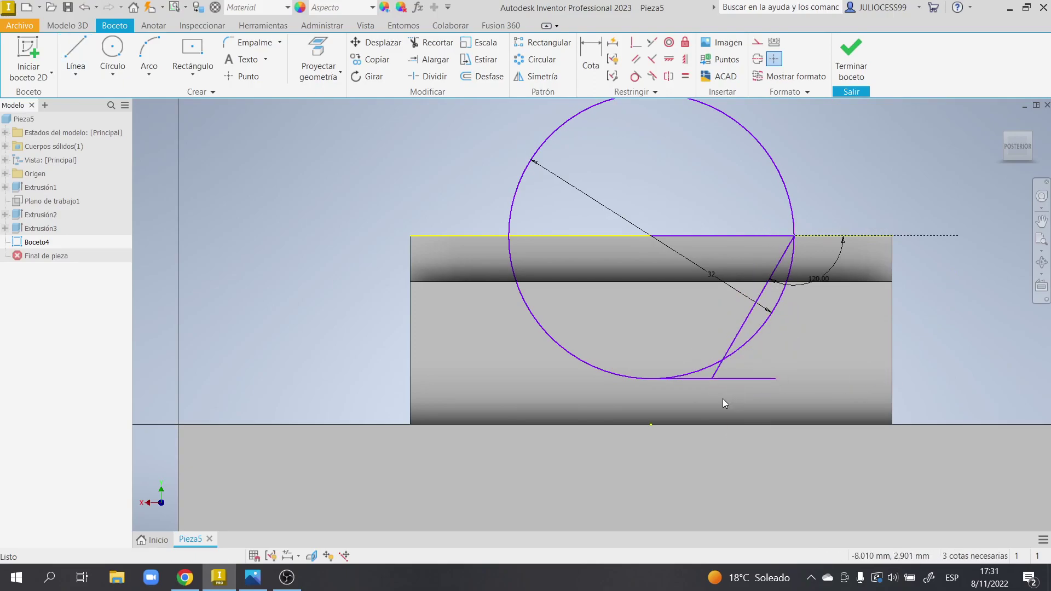
Step: Constrain the recess's lower horizontal line parallel to the base plate's upper edge
click(738, 379)
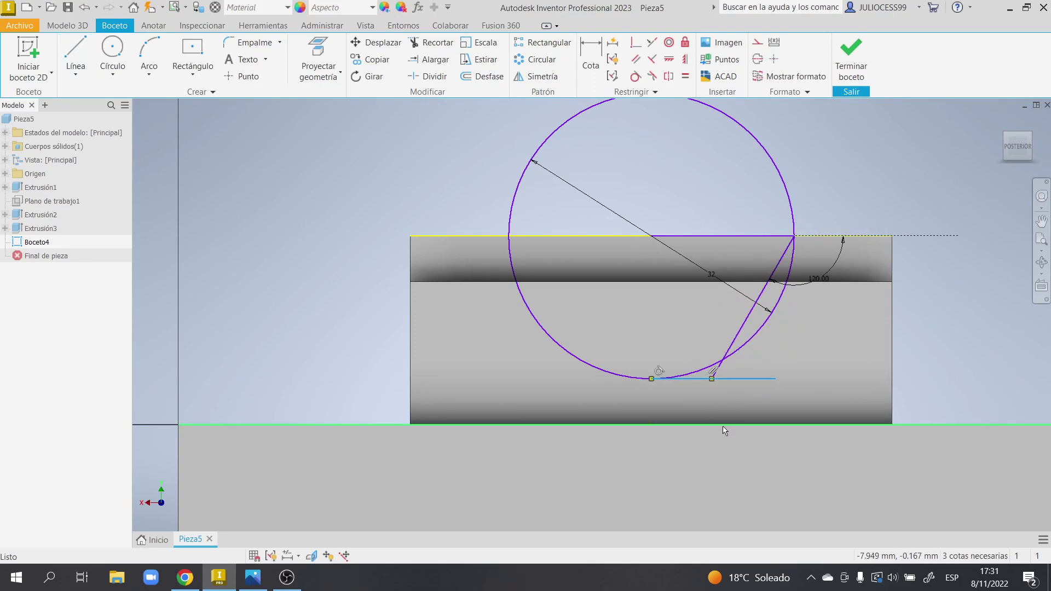
click(635, 60)
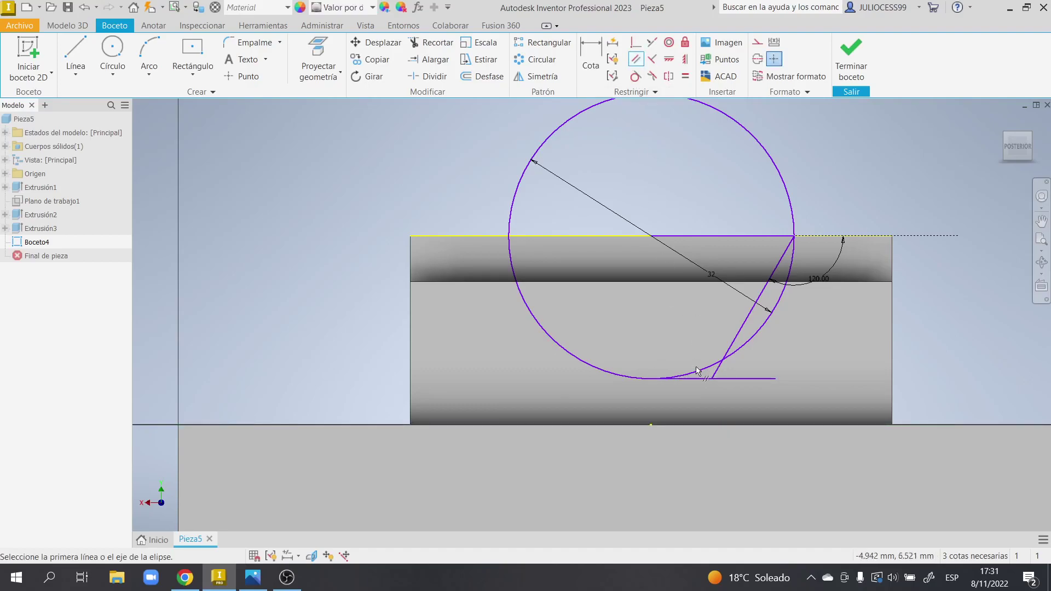
click(730, 379)
click(729, 425)
key(Escape)
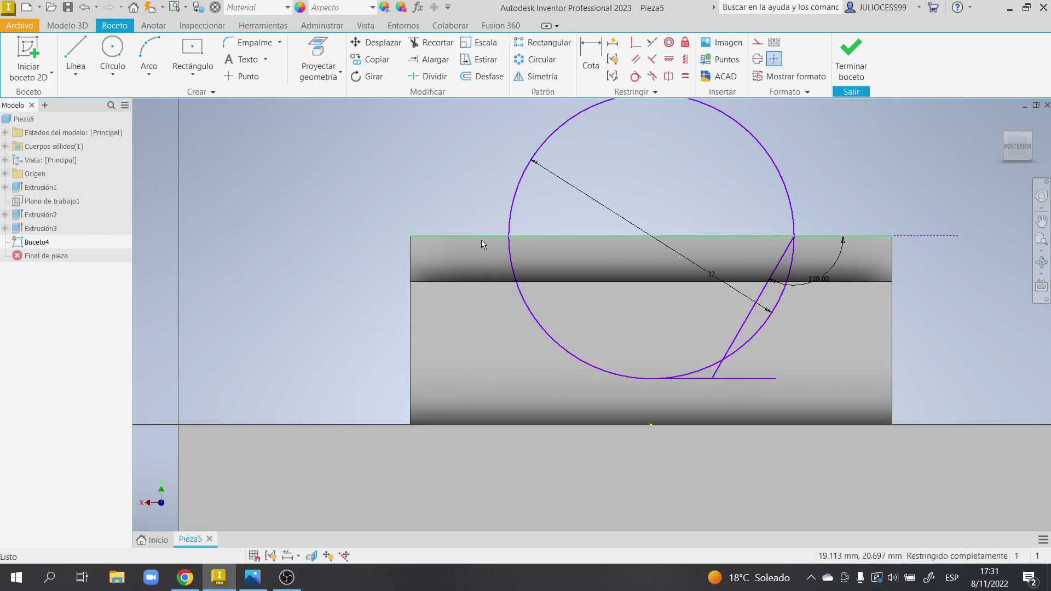
Step: Draw a vertical line from the circle's centre to its lowest point and delete the 32 mm circle
scroll(753, 228, up, 3)
scroll(730, 246, down, 3)
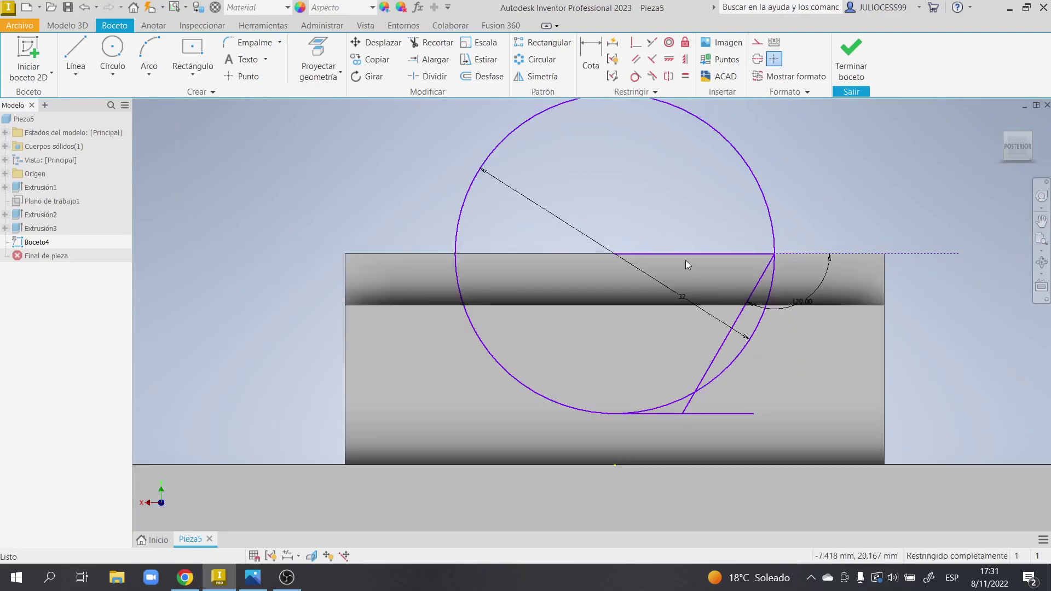
click(75, 55)
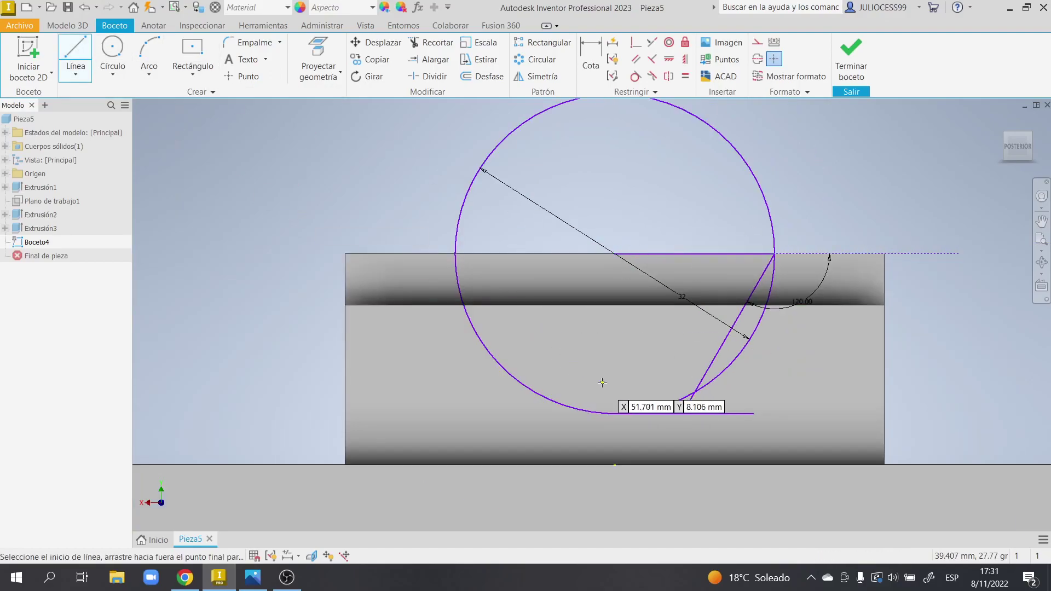
click(614, 254)
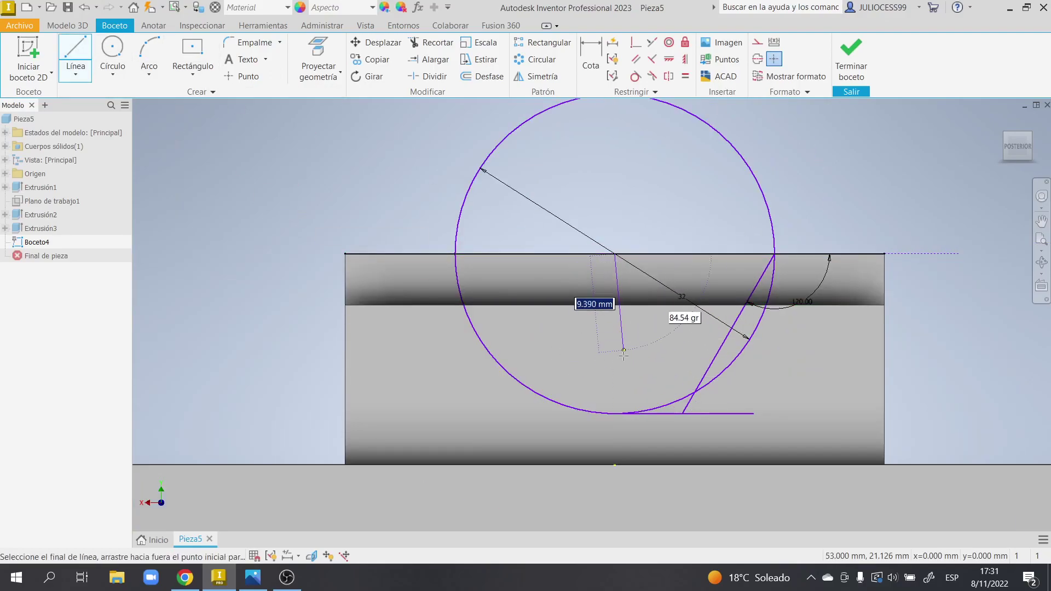
click(615, 413)
key(Escape)
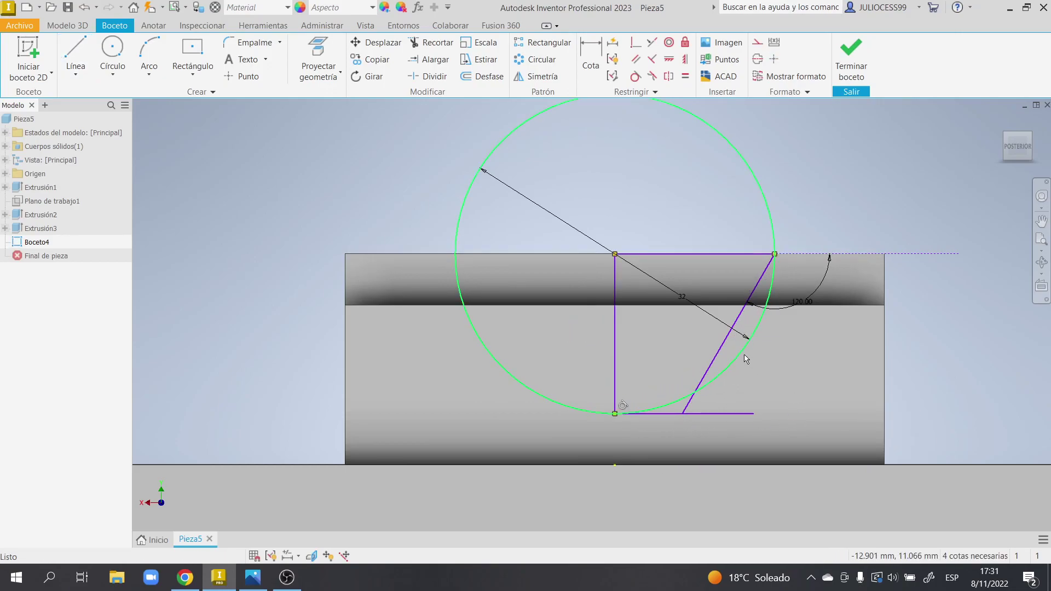
click(745, 358)
key(Delete)
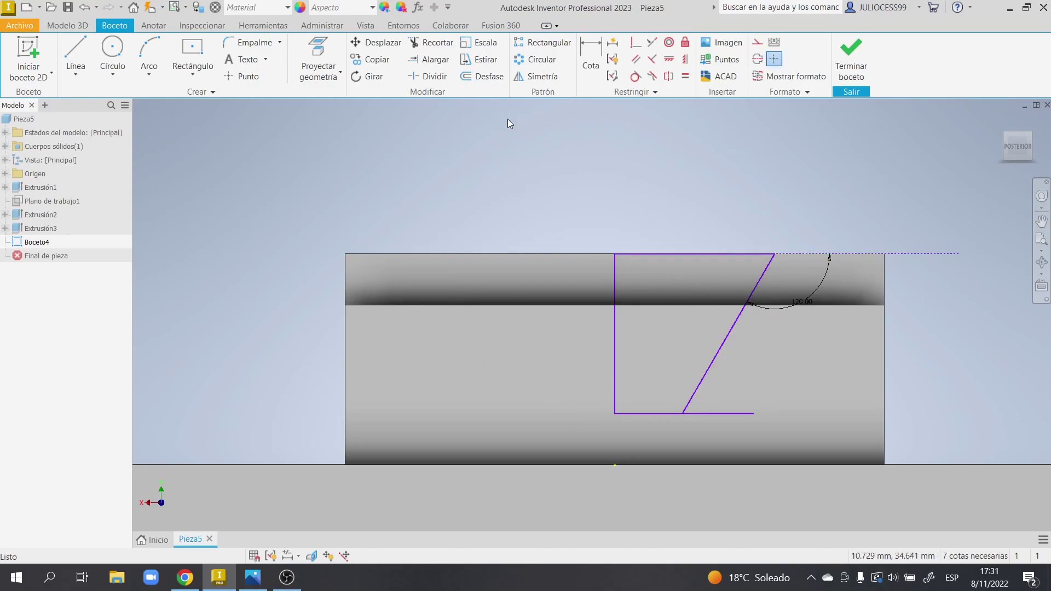
Step: Mirror the sloped side and the upper and lower horizontal lines about the vertical centre line
click(529, 83)
click(726, 343)
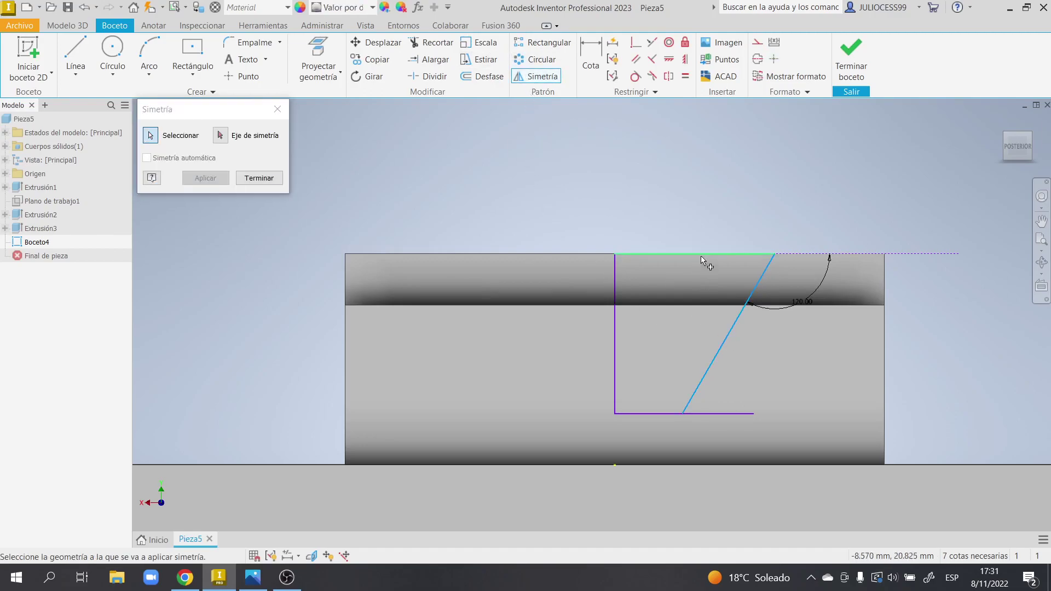
click(703, 254)
click(667, 413)
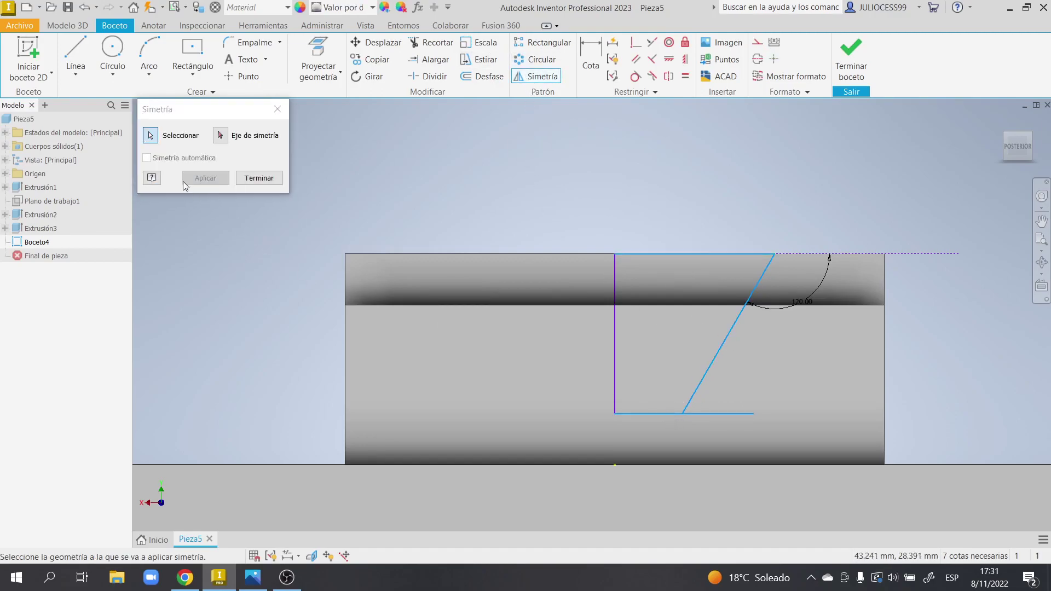
click(219, 134)
click(615, 316)
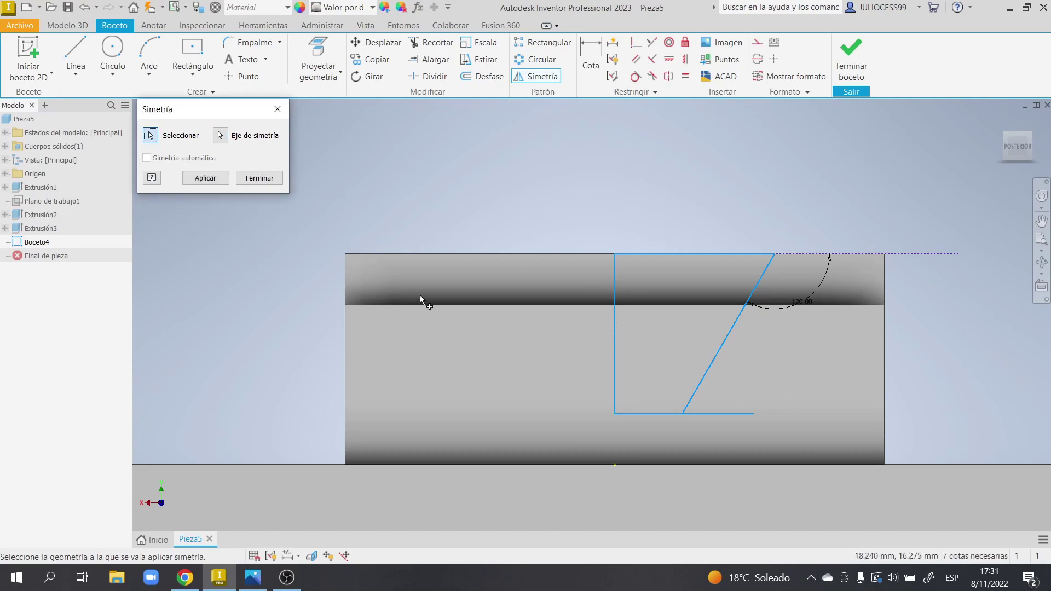
click(214, 184)
click(254, 179)
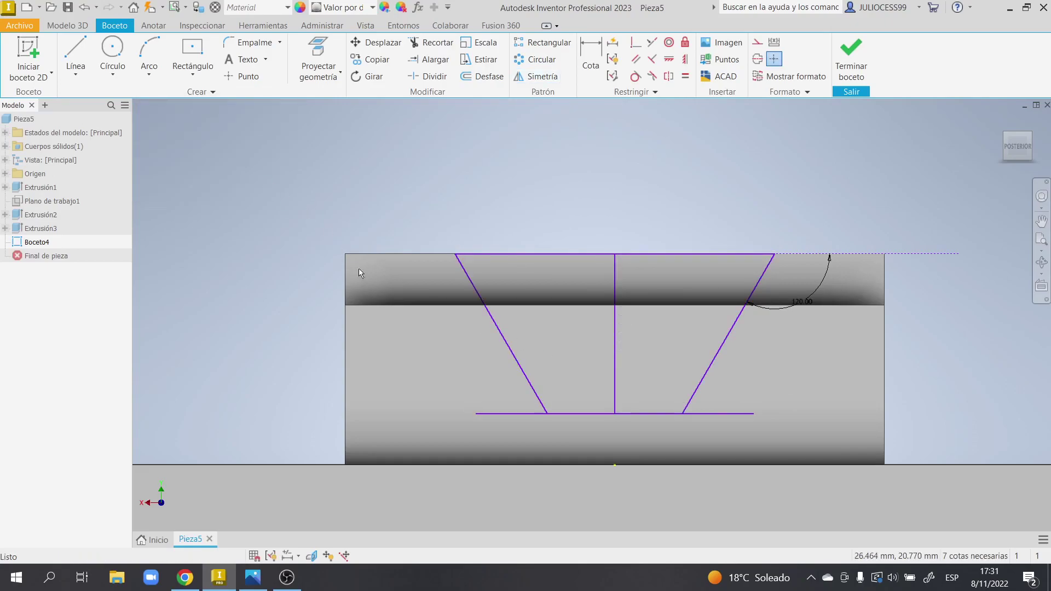
Step: Trim the lower line's two ends that extend beyond the sloped sides and finish the sketch
click(434, 42)
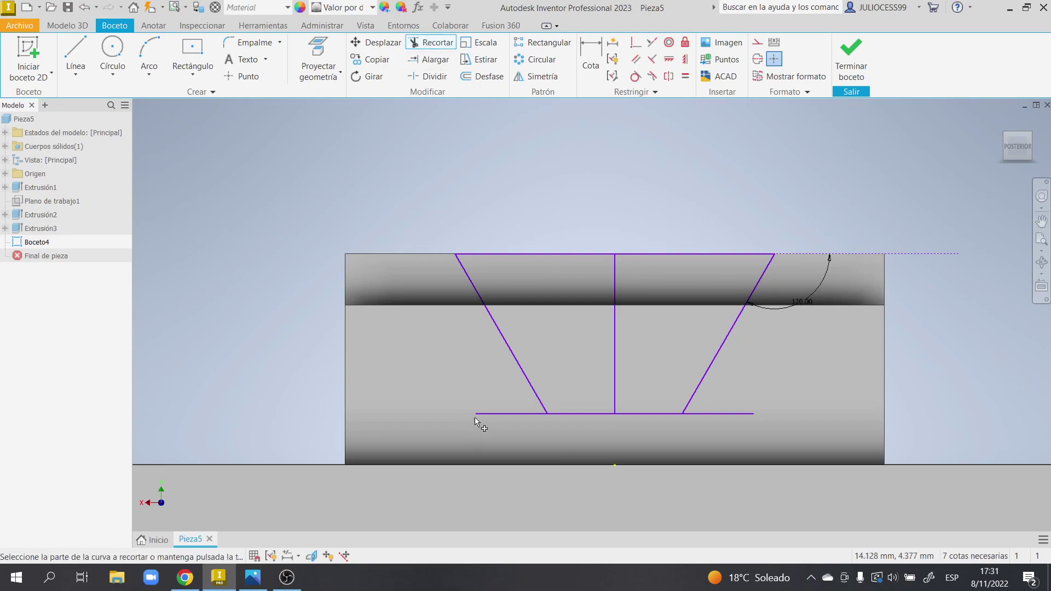
click(722, 415)
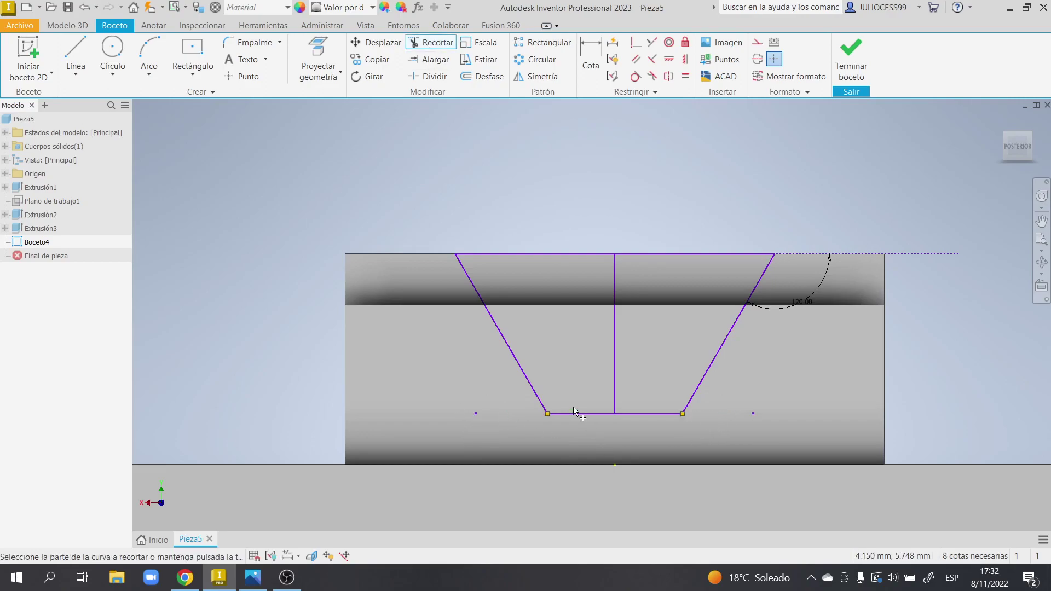
key(Escape)
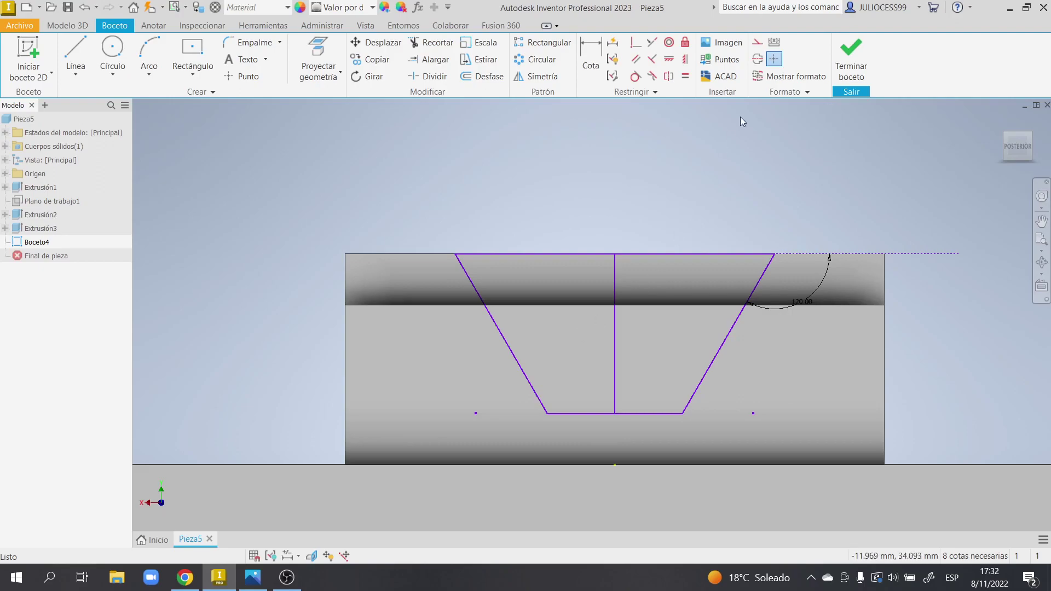
click(852, 52)
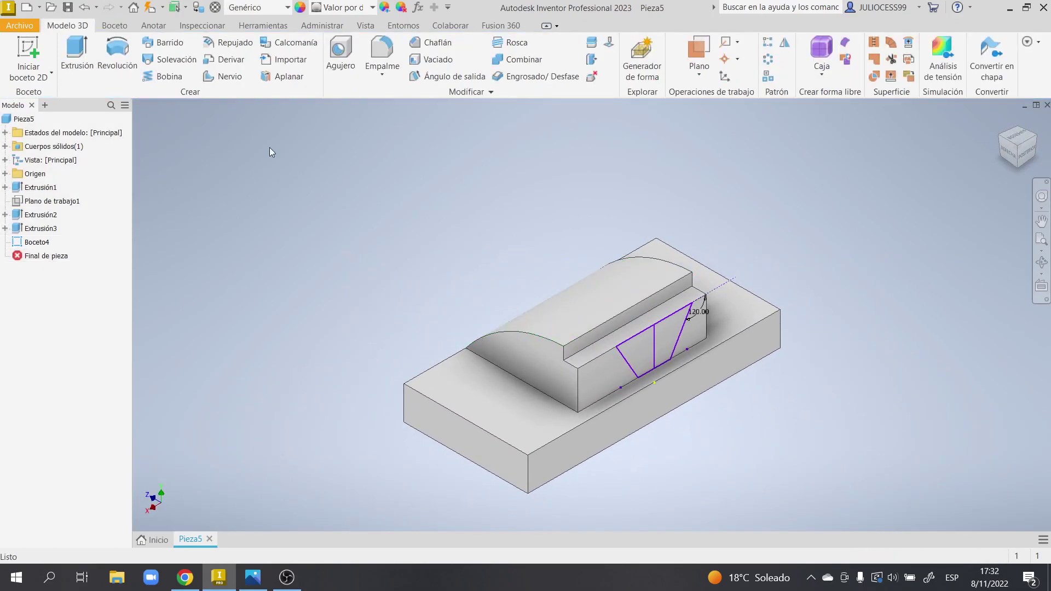
Step: Extrude both halves of the trapezoidal profile as a cut through the whole body
click(77, 54)
click(646, 346)
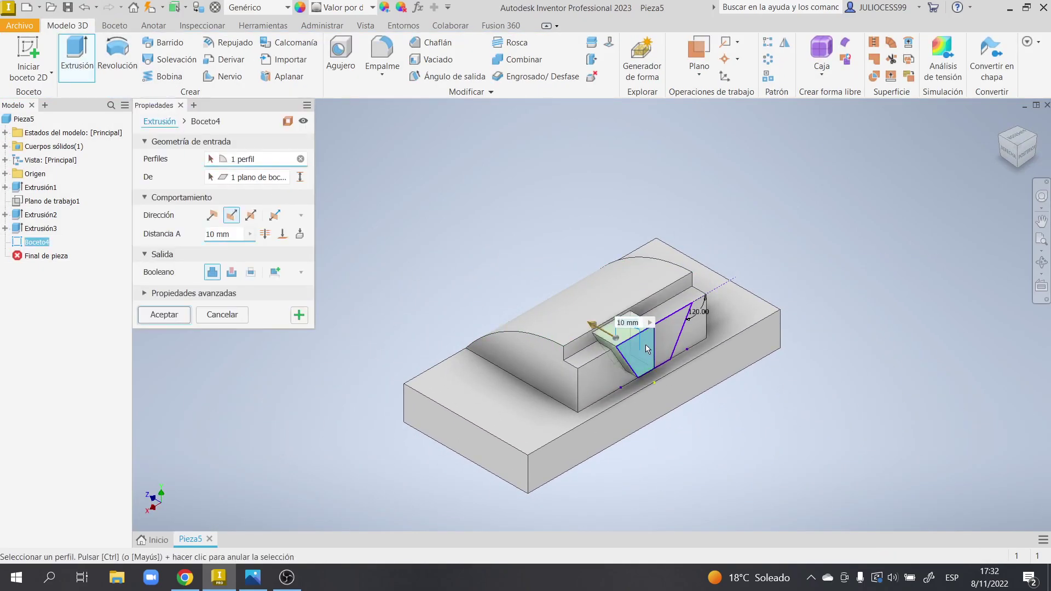
click(671, 337)
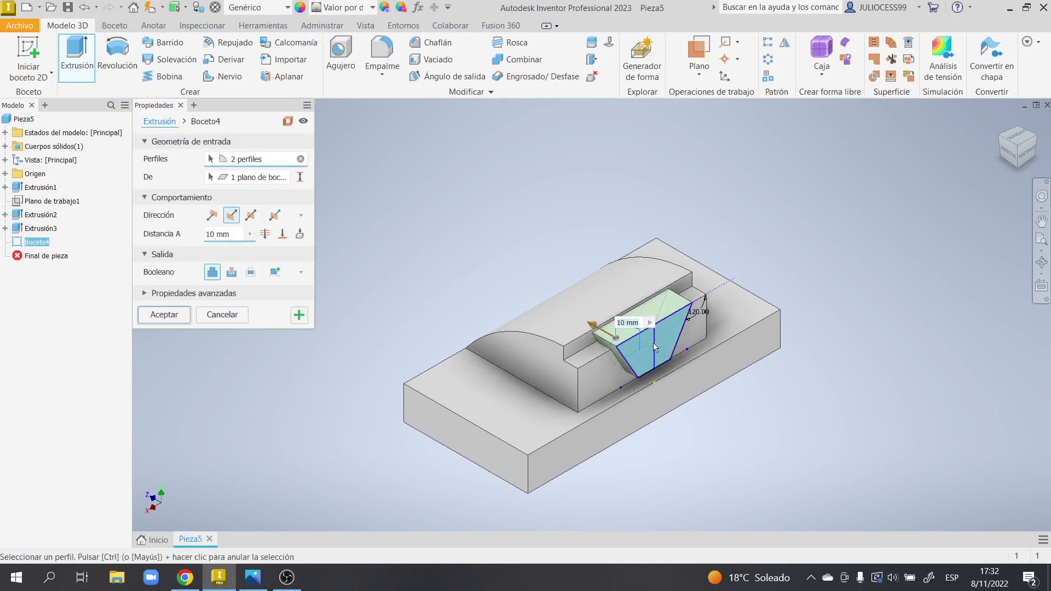
click(232, 273)
click(266, 235)
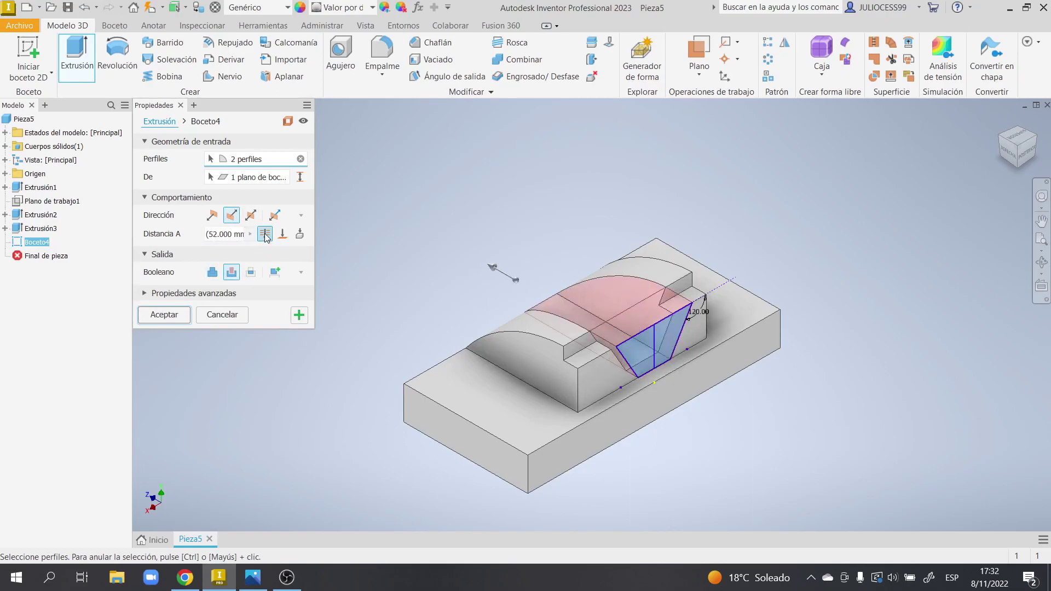
click(164, 315)
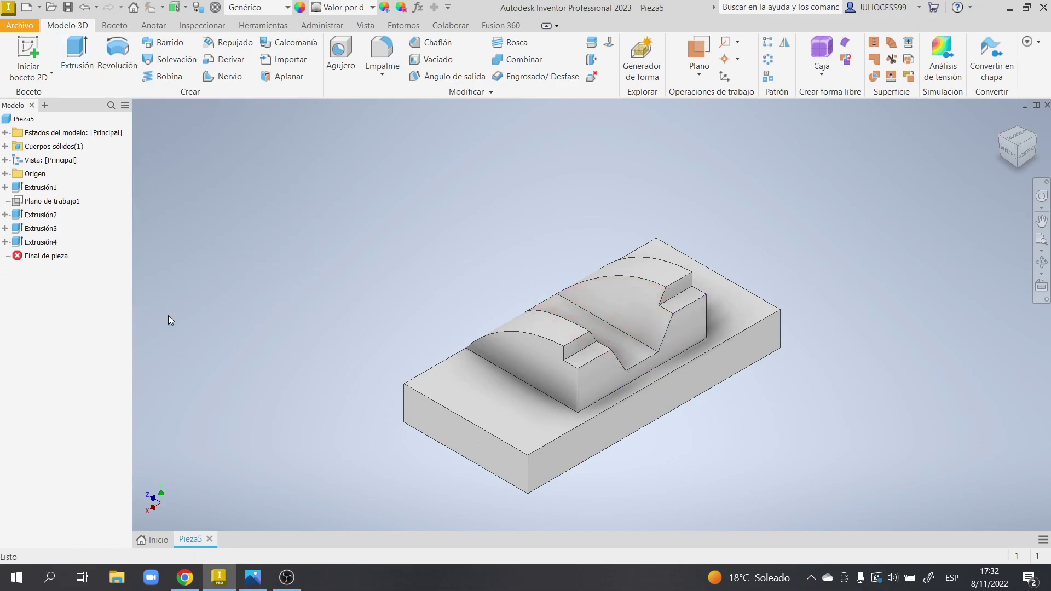
Step: Check the reference drawing against the rotated part and start a sketch on the base plate's top face
click(1000, 122)
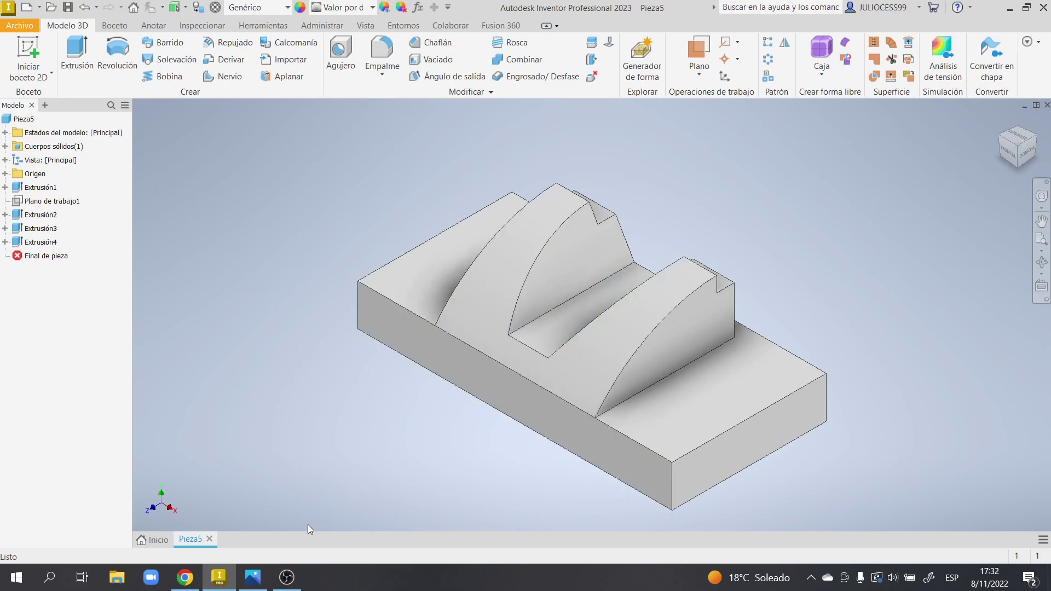
click(252, 576)
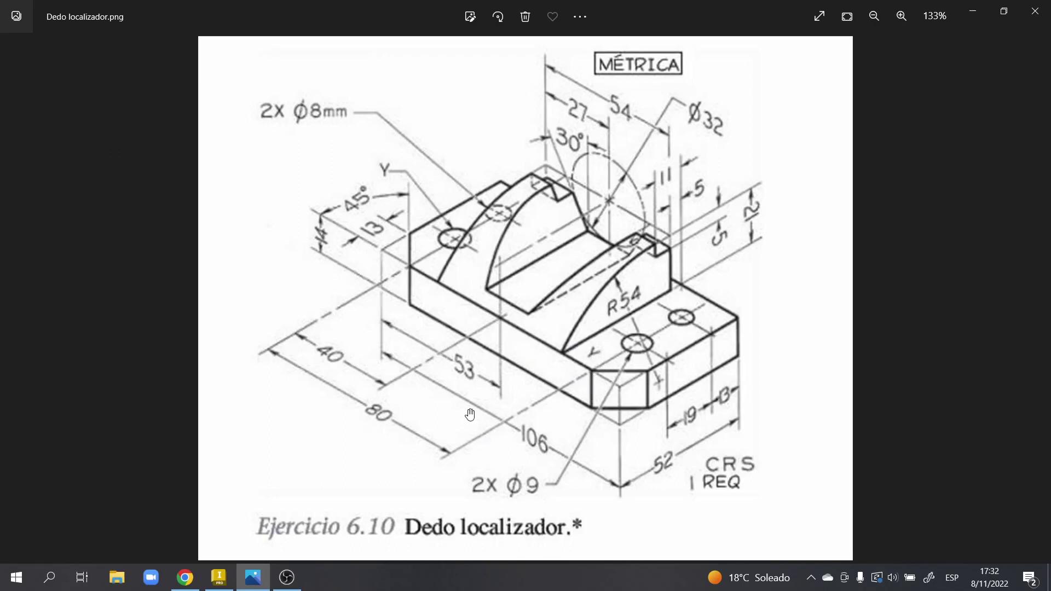
click(219, 577)
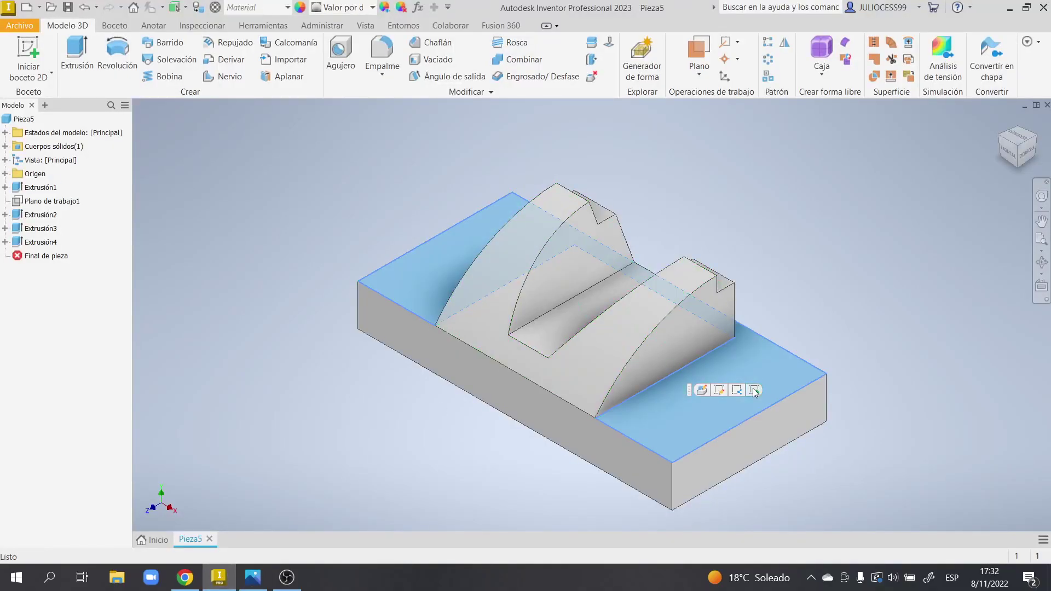
click(753, 389)
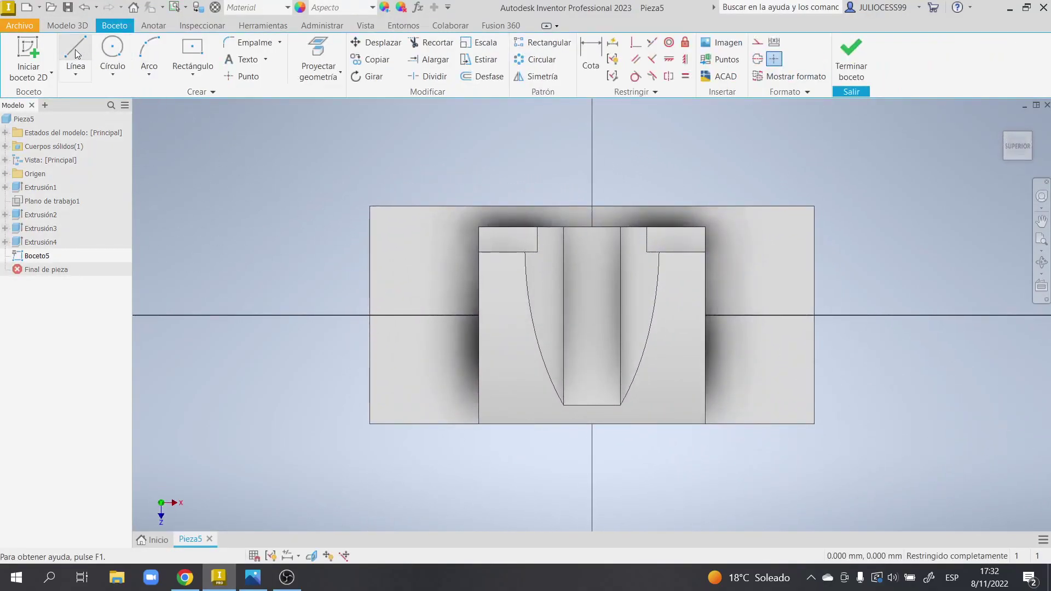
Step: Draw a 40 mm horizontal line from the origin towards the plate's right end and make it a construction line
click(76, 53)
click(592, 314)
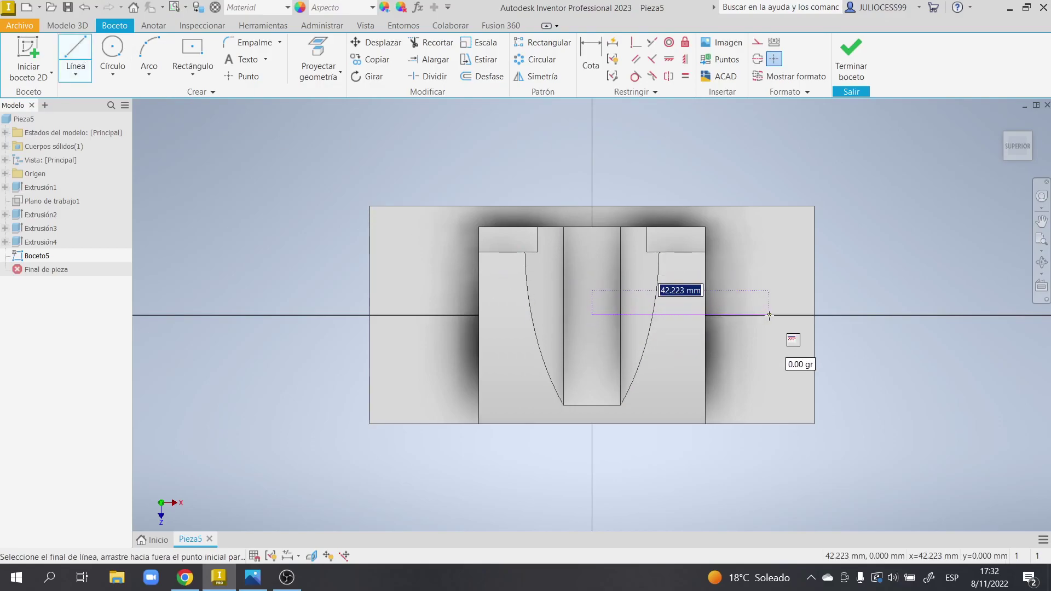
text(40)
key(Return)
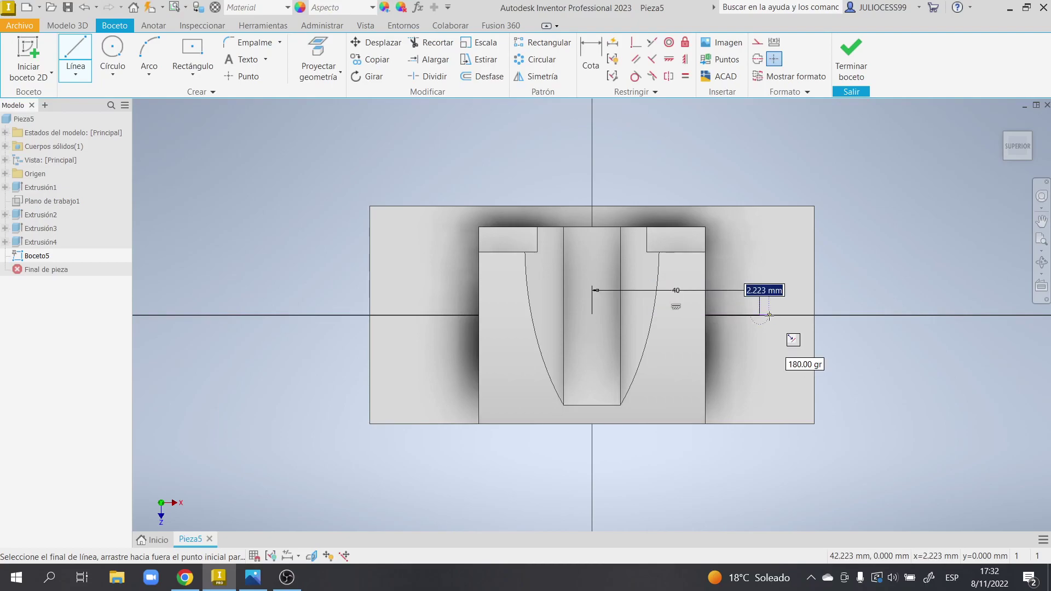
key(Escape)
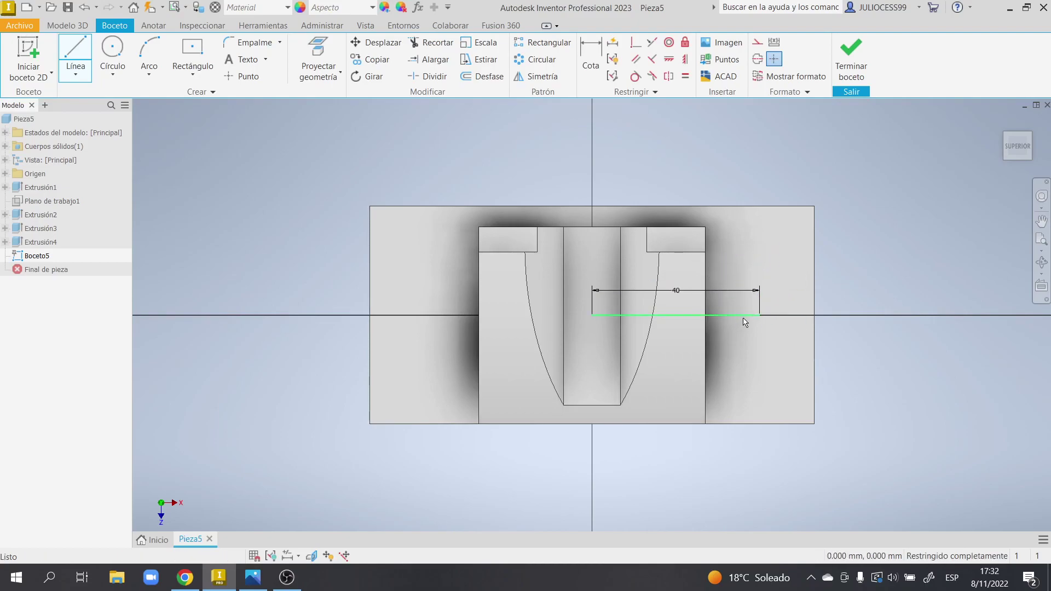
click(744, 321)
click(759, 46)
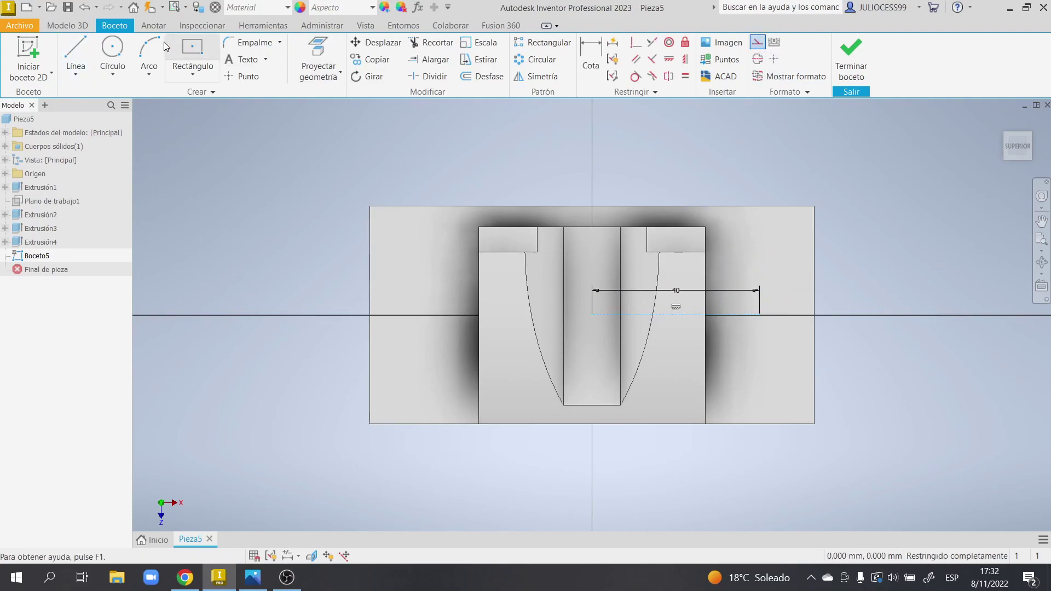
click(80, 51)
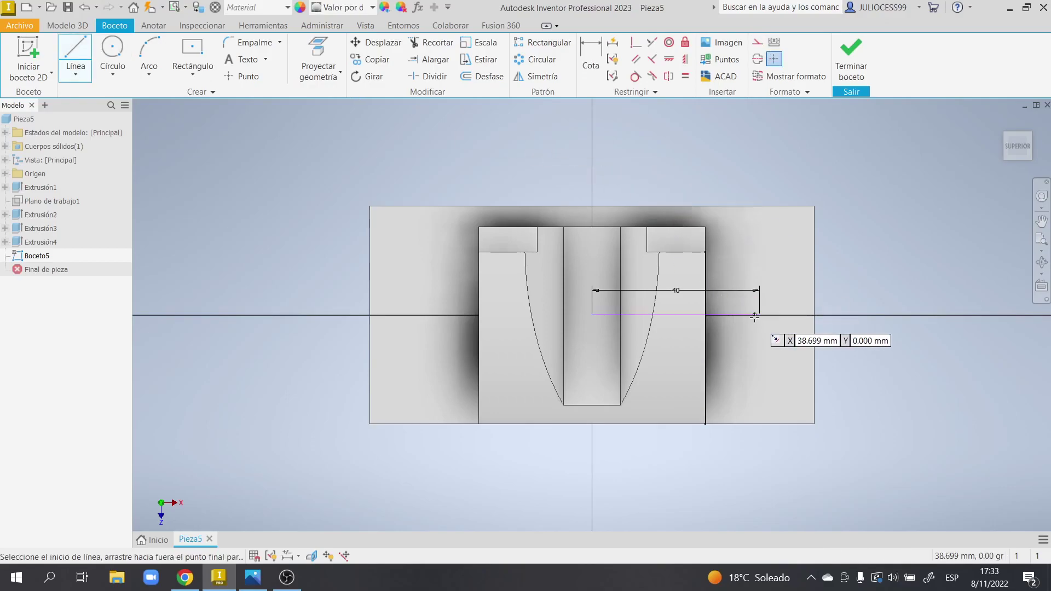
click(759, 206)
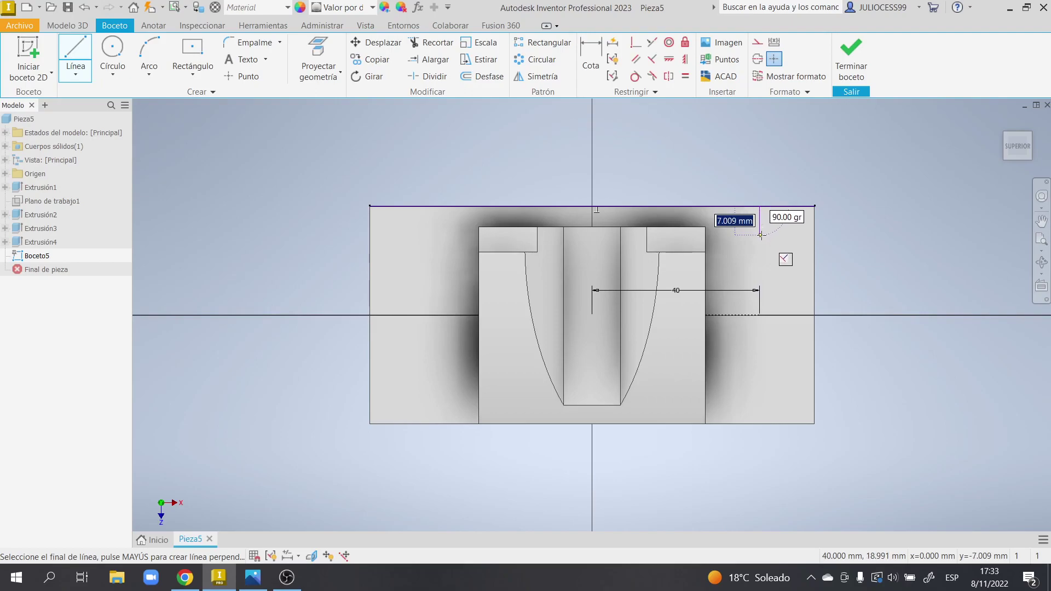
key(Return)
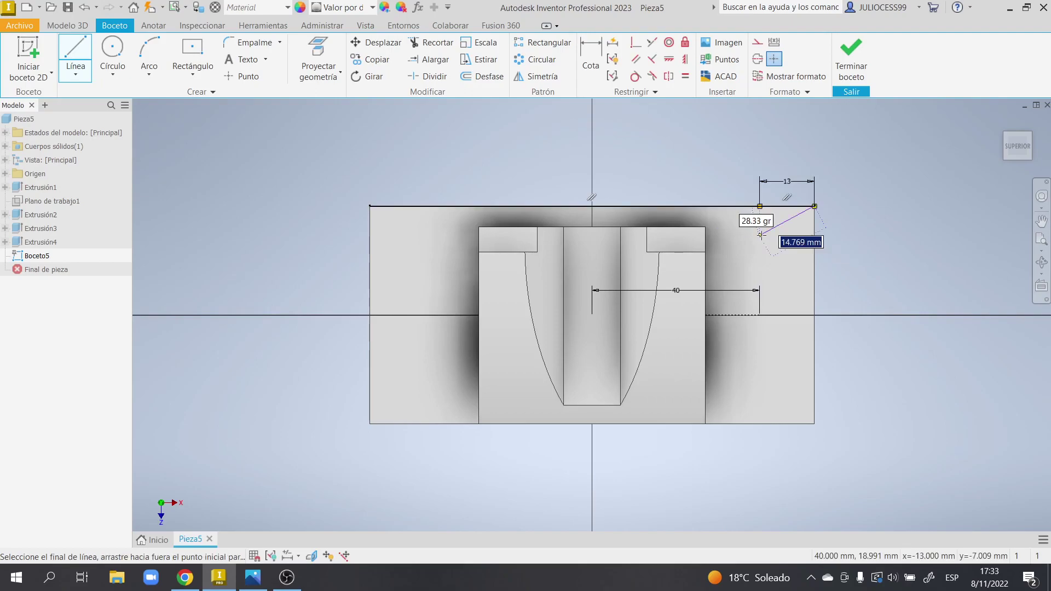
key(Escape)
key(ctrl+z)
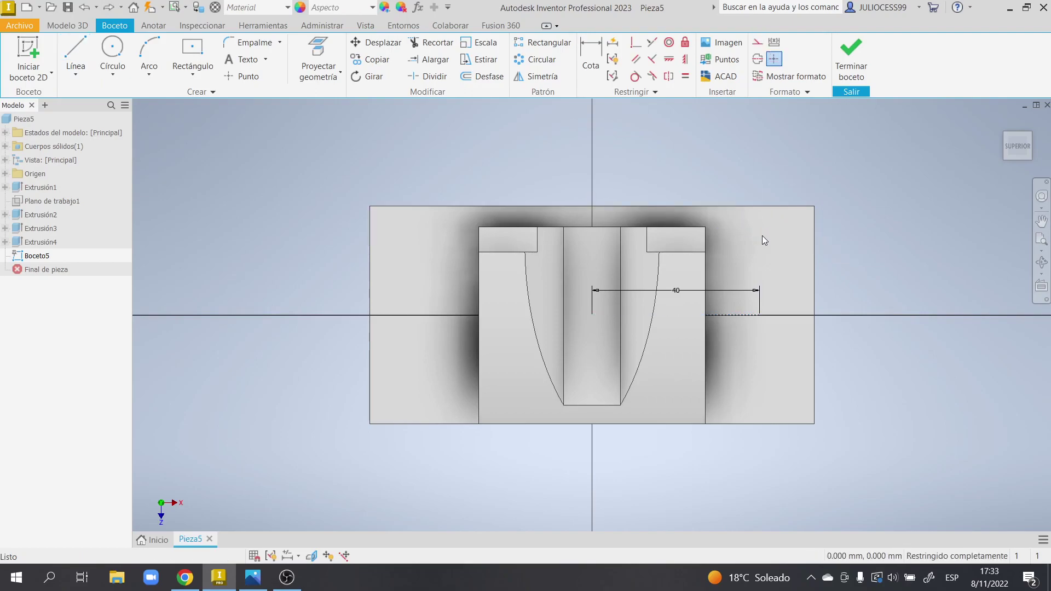
Step: Draw a 13 mm line at 90° down from the plate's upper edge, aligned with the 40 mm construction line's outer end
click(66, 52)
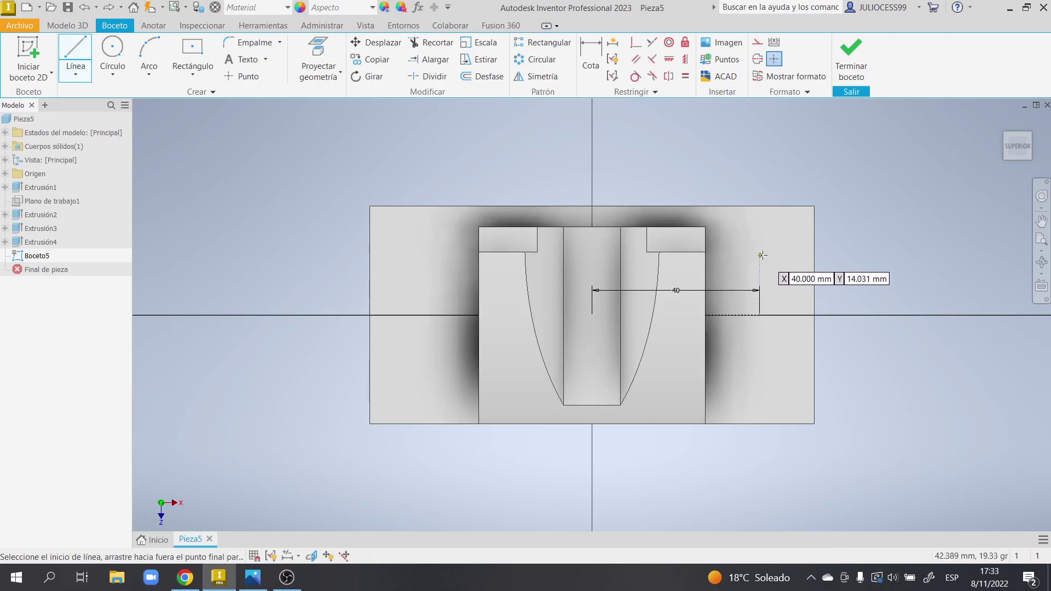
click(760, 207)
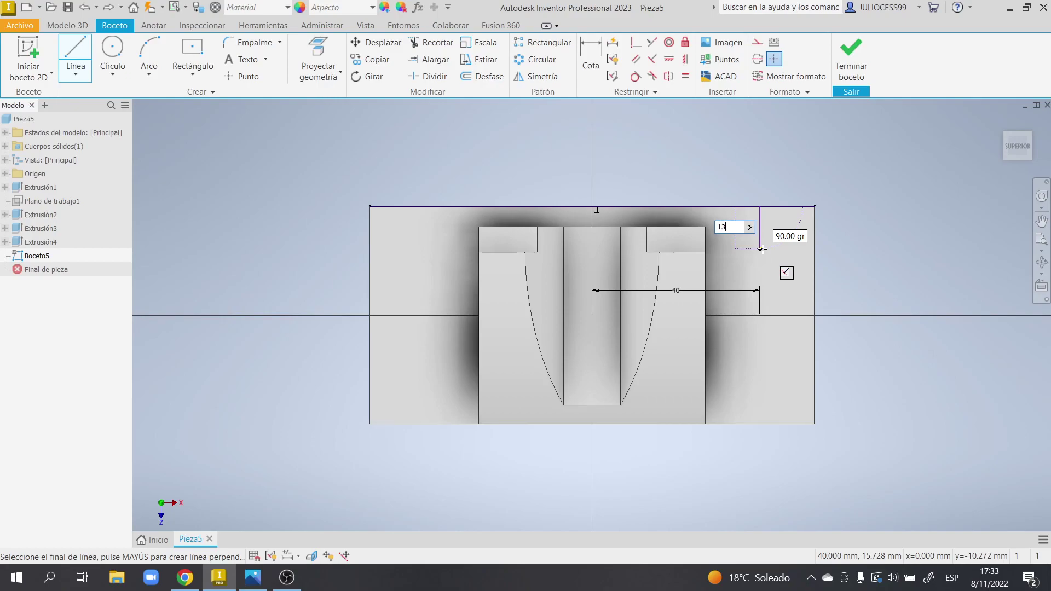
key(Tab)
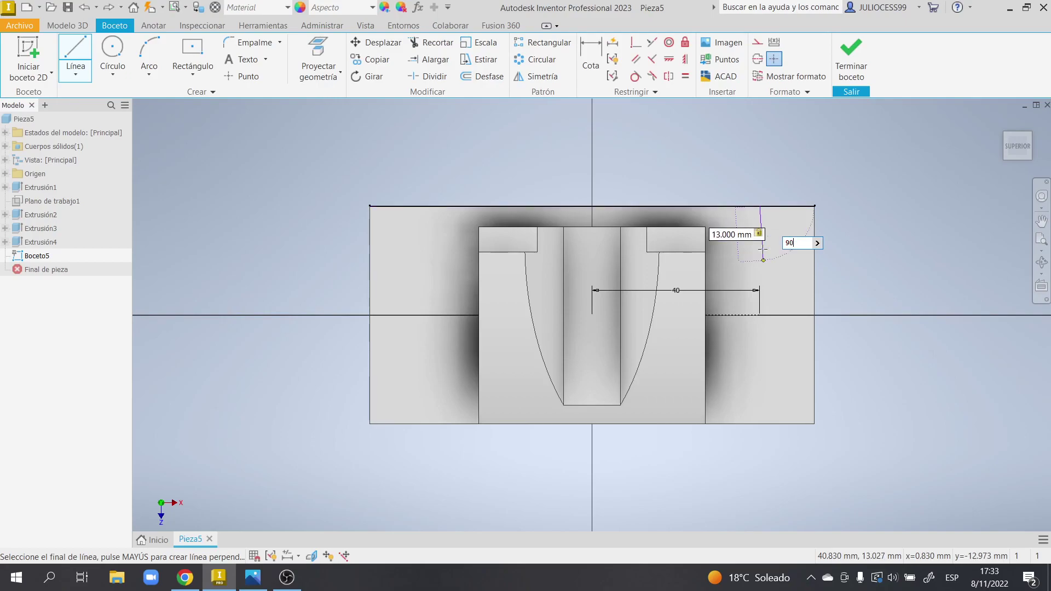
text(90)
key(Return)
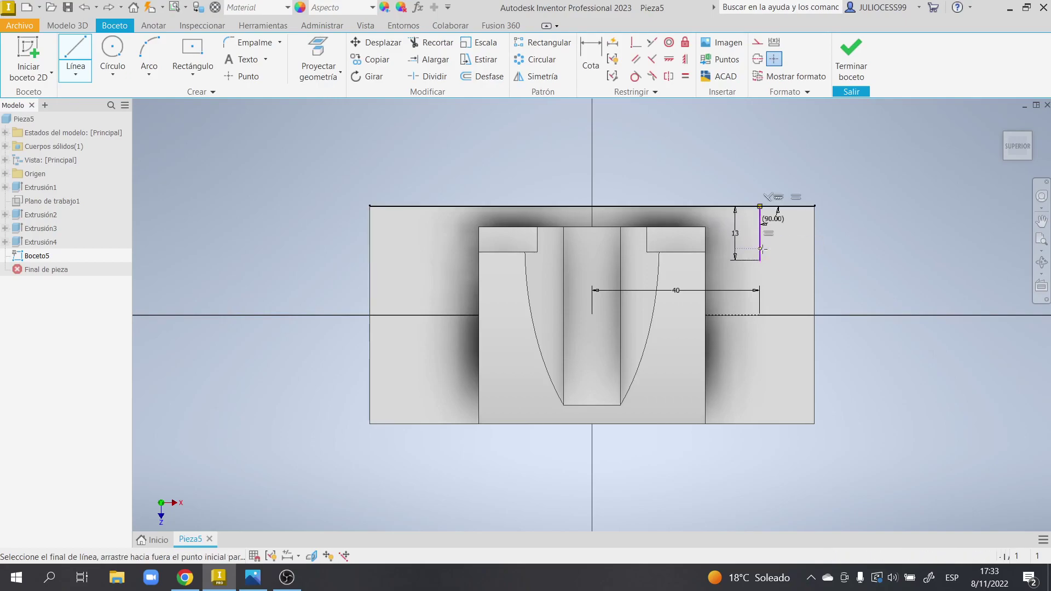
key(Escape)
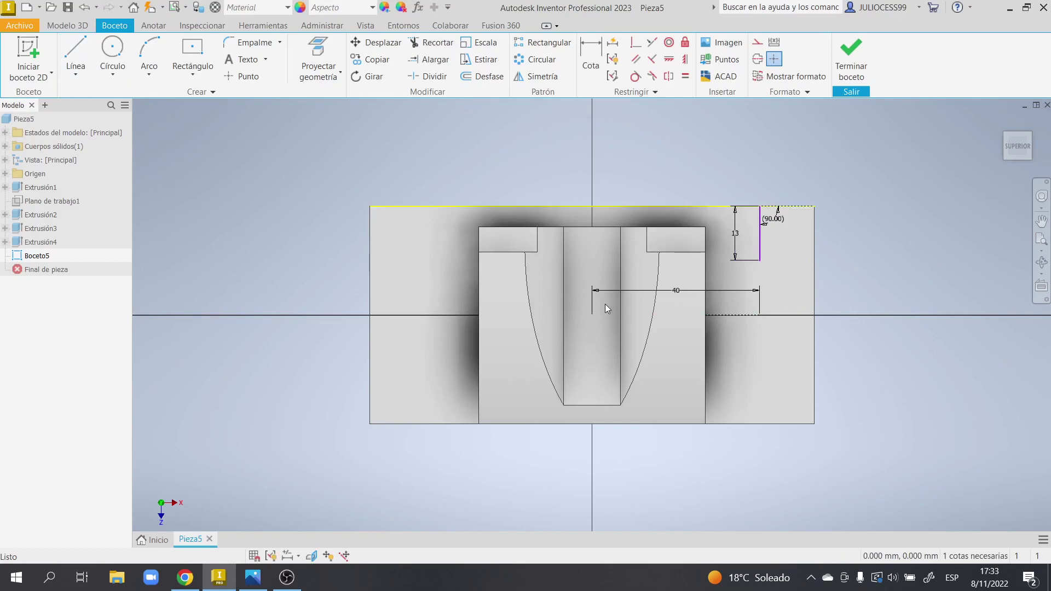
Step: Check the hole dimensions in the reference drawing and start a circle in the base plate sketch
click(260, 579)
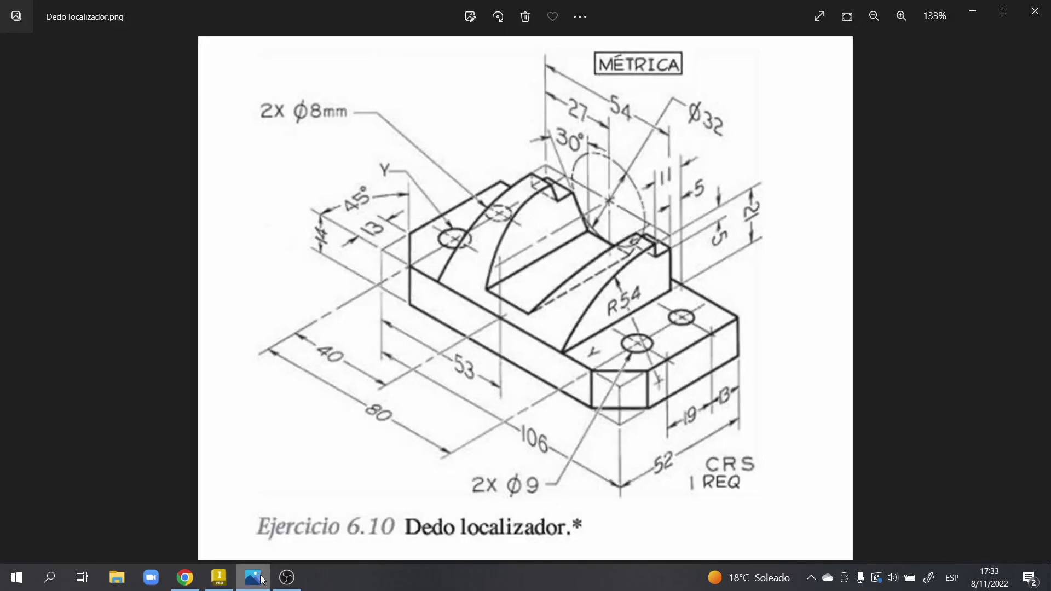
click(262, 578)
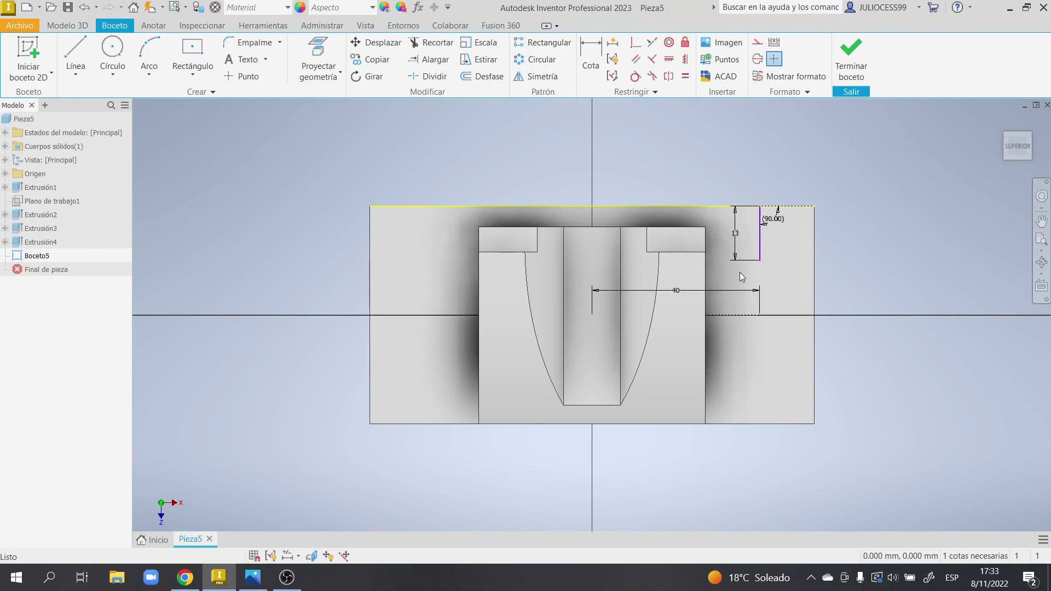
click(112, 52)
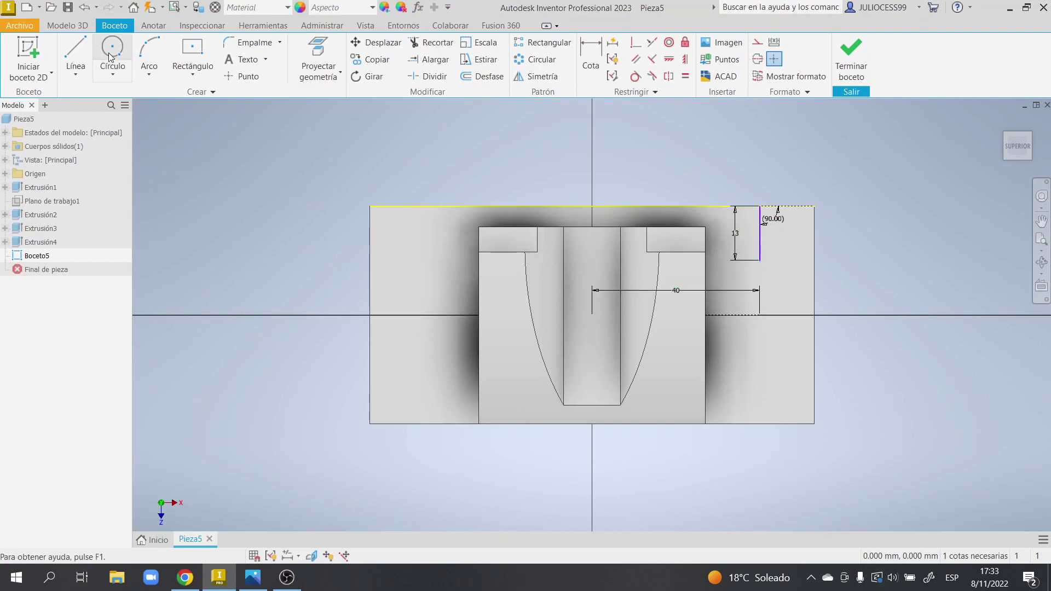